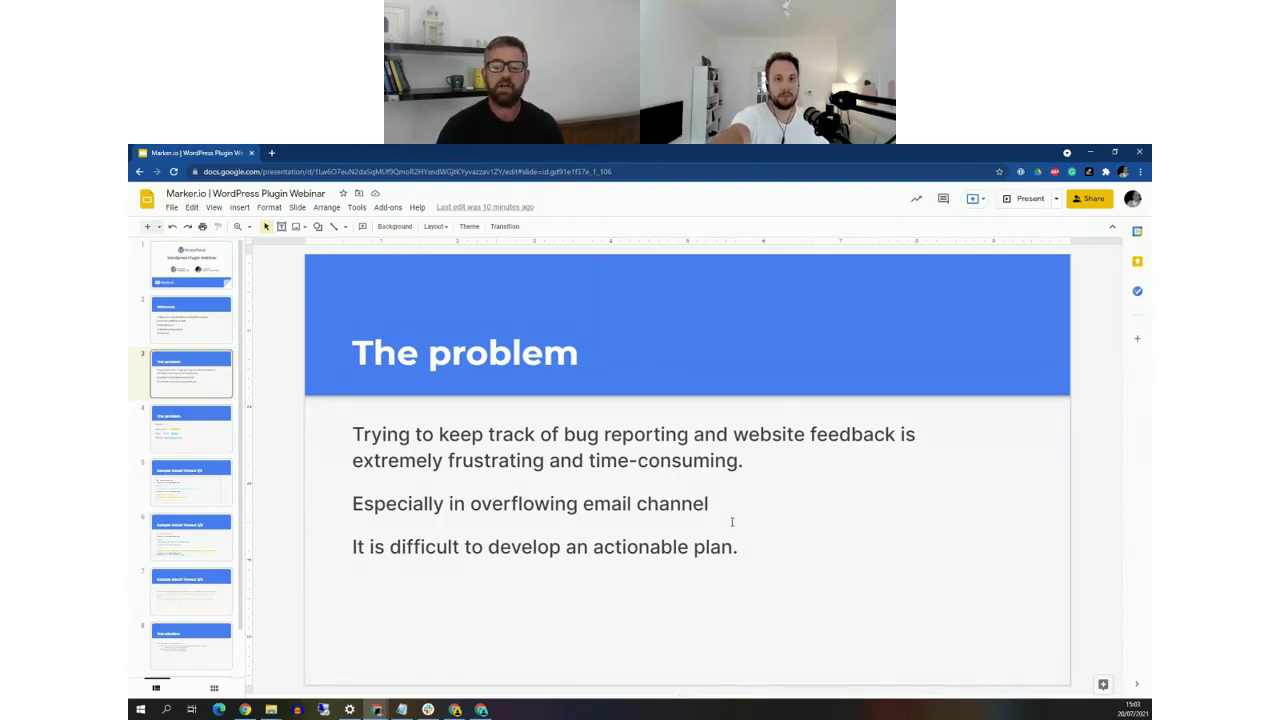
Present the agency and client example on the problem slide and advance to the Sample Email Thread 1/3 slide
key(Down)
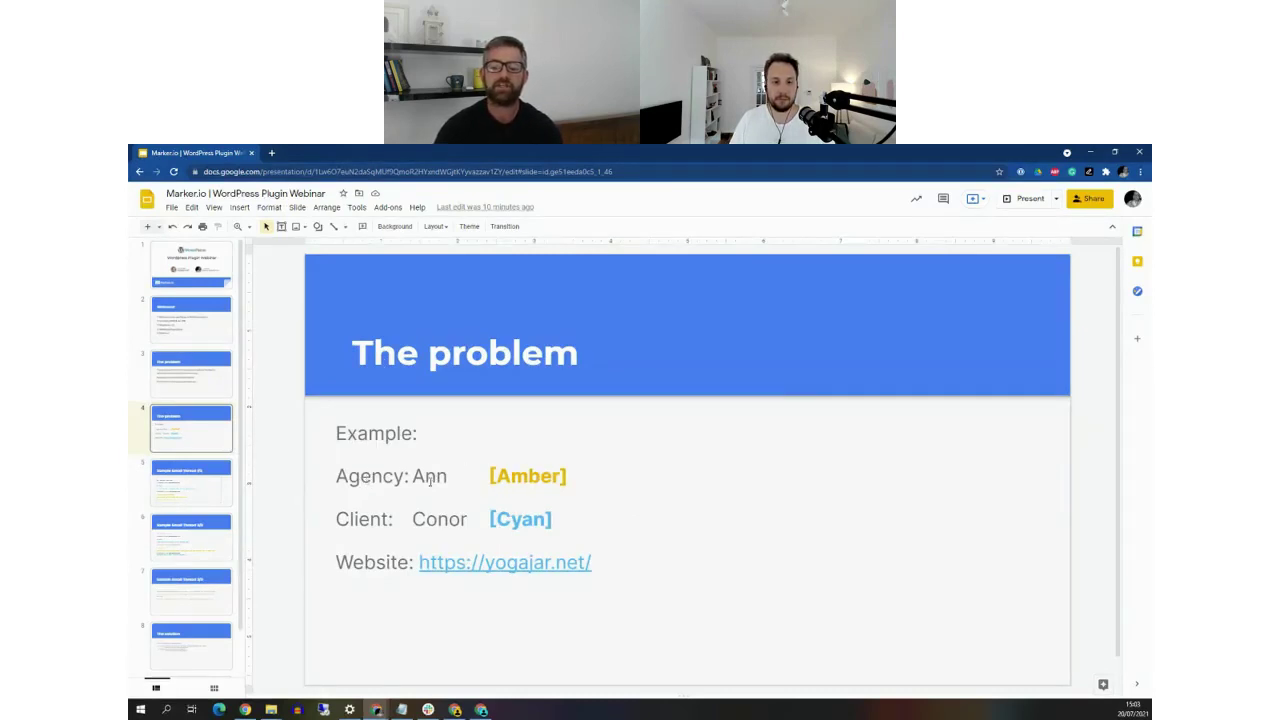
click(530, 468)
double_click(530, 468)
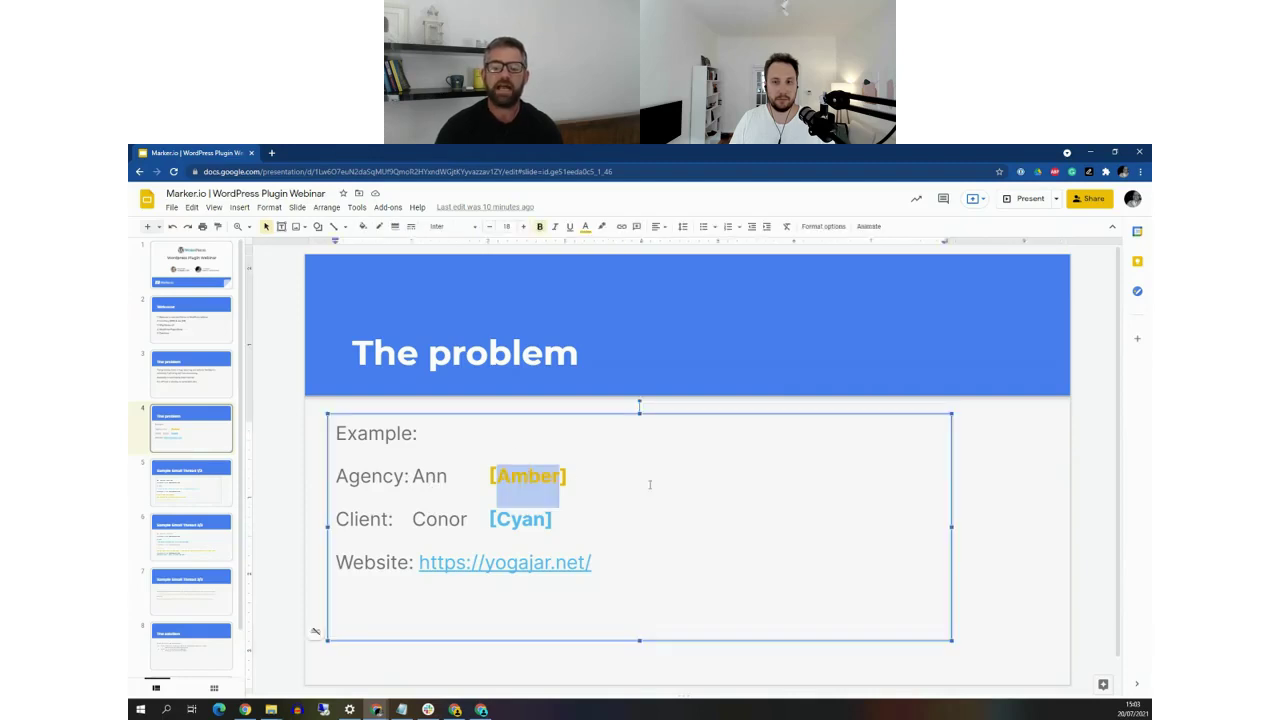
click(989, 472)
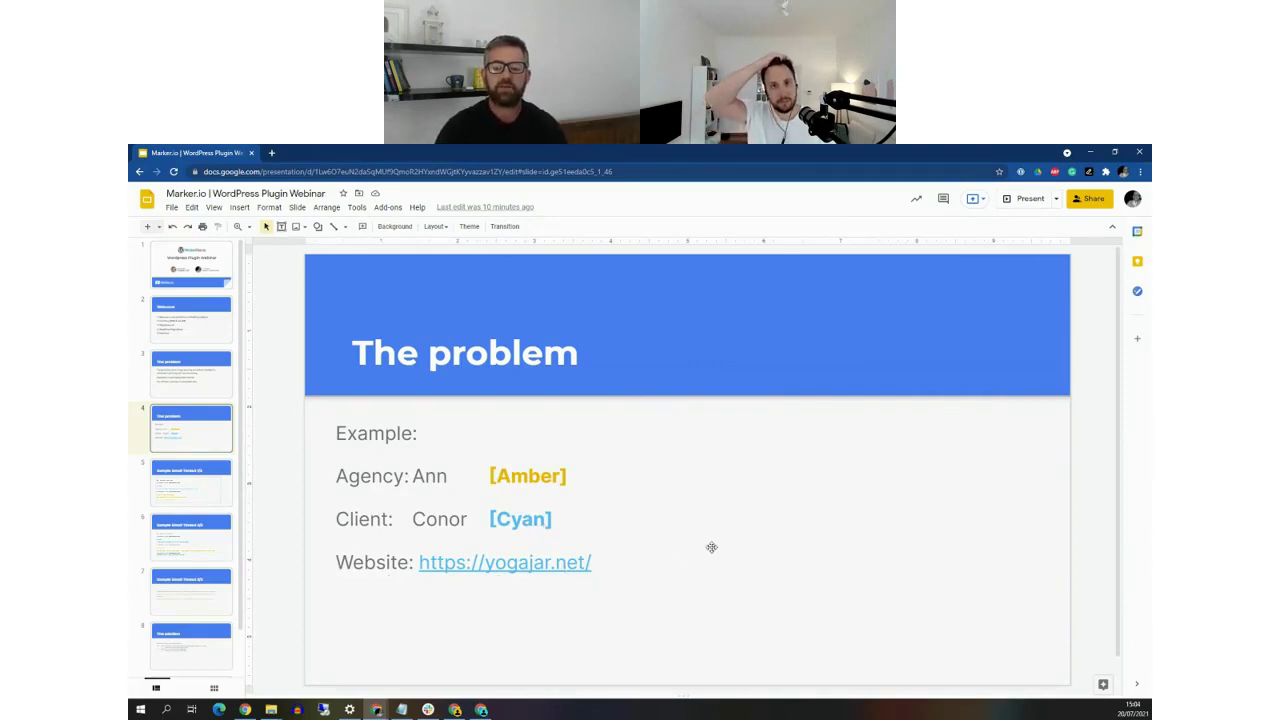
scroll(711, 547, down, 3)
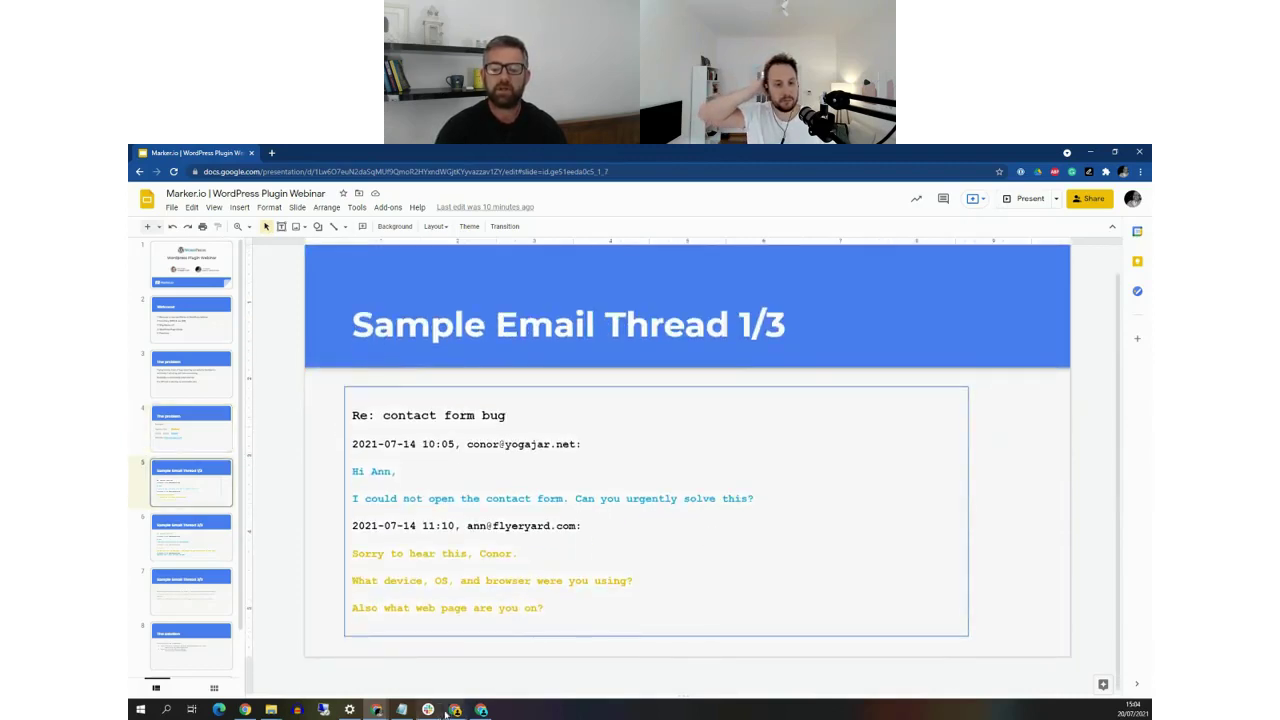
Switch to the YogaJar website, open its About Me page, and return to the webinar presentation
click(481, 710)
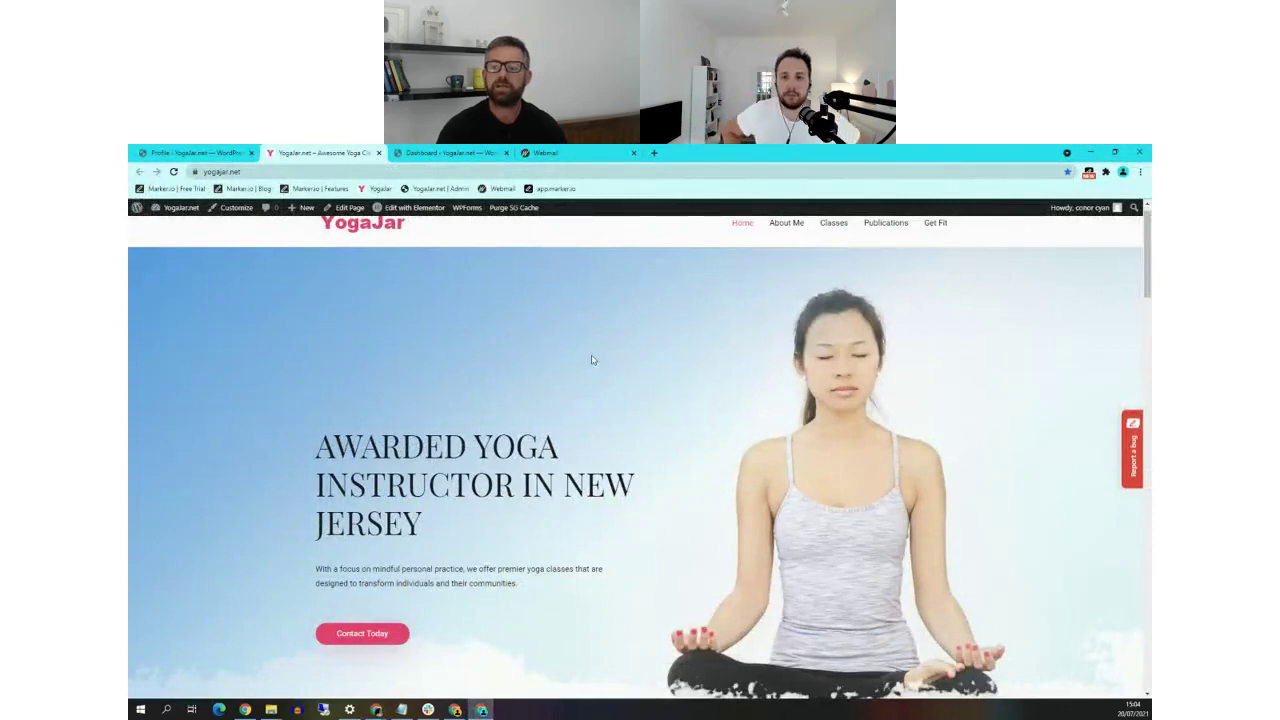
click(788, 228)
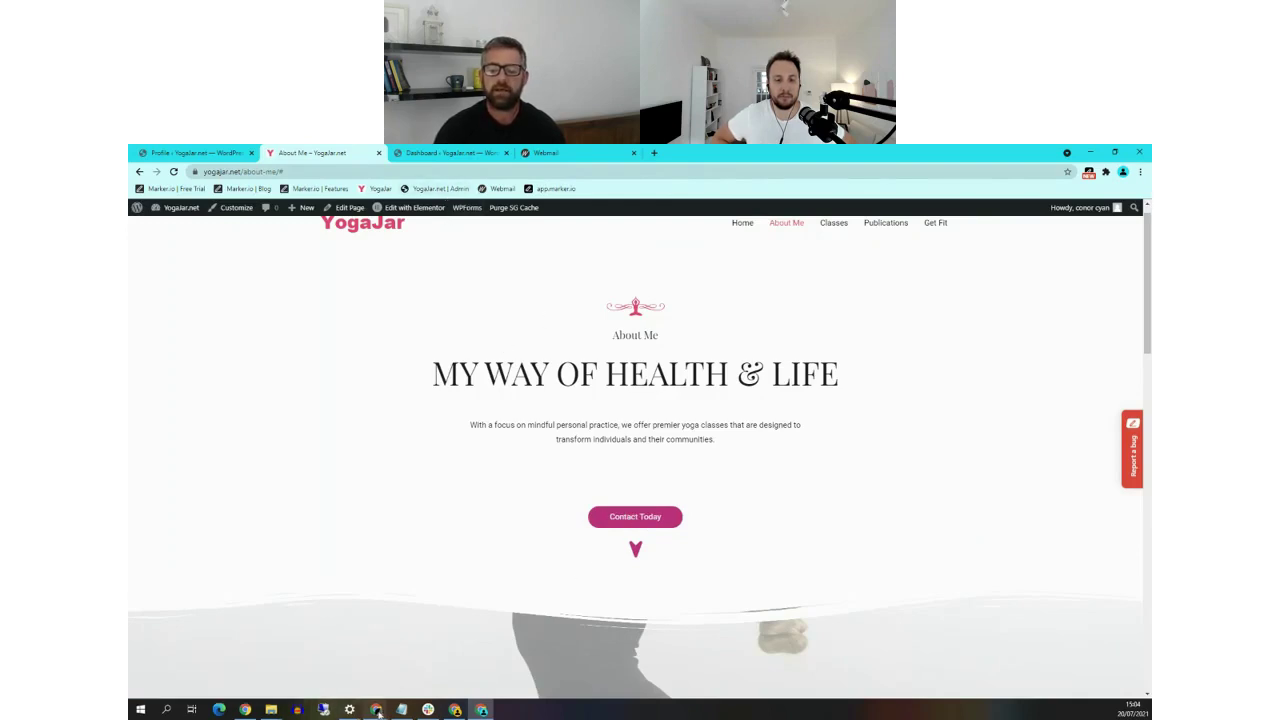
mouse_move(378, 713)
click(432, 658)
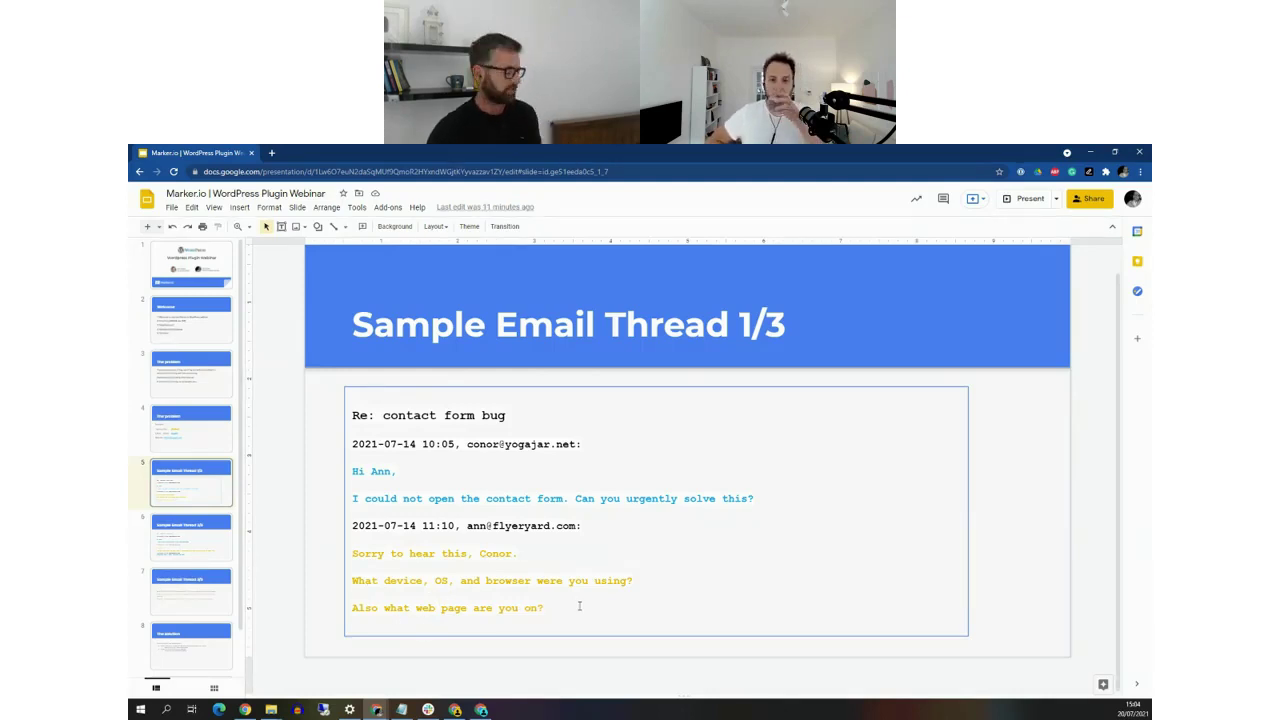
Go through the remaining Sample Email Thread slides to The solution slide and highlight Trello among the listed tools
key(Down)
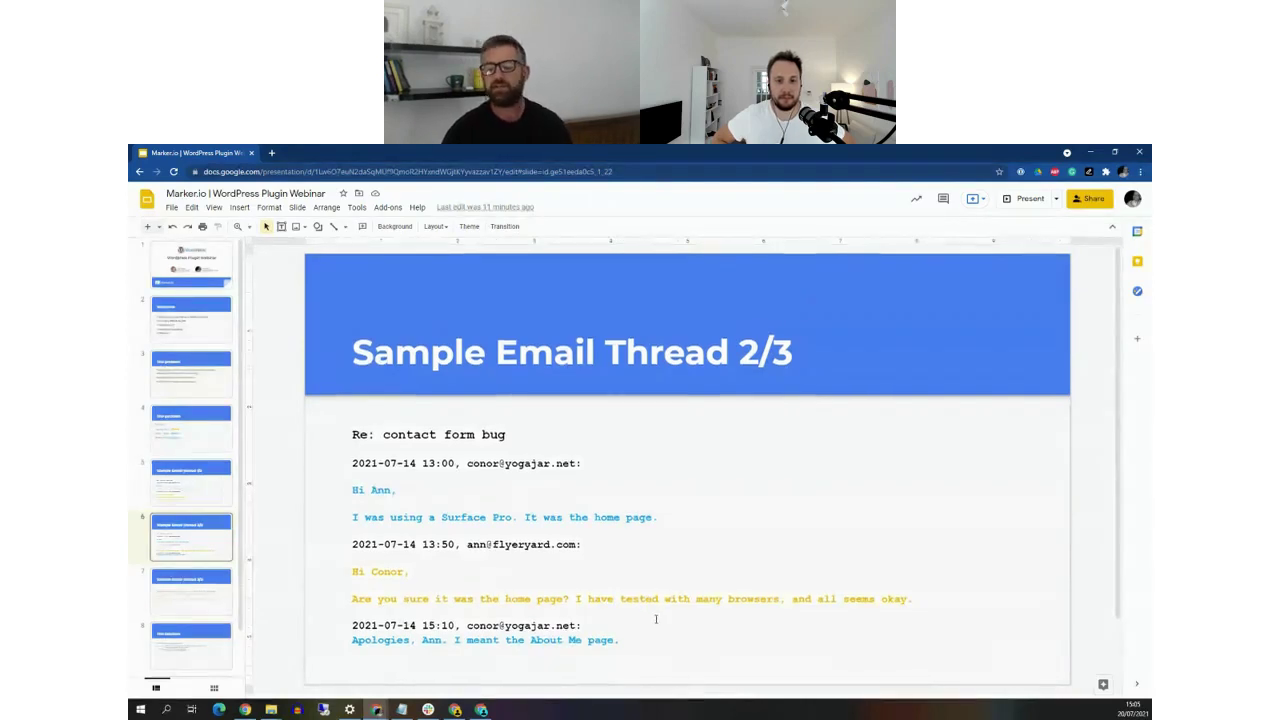
scroll(656, 615, down, 1)
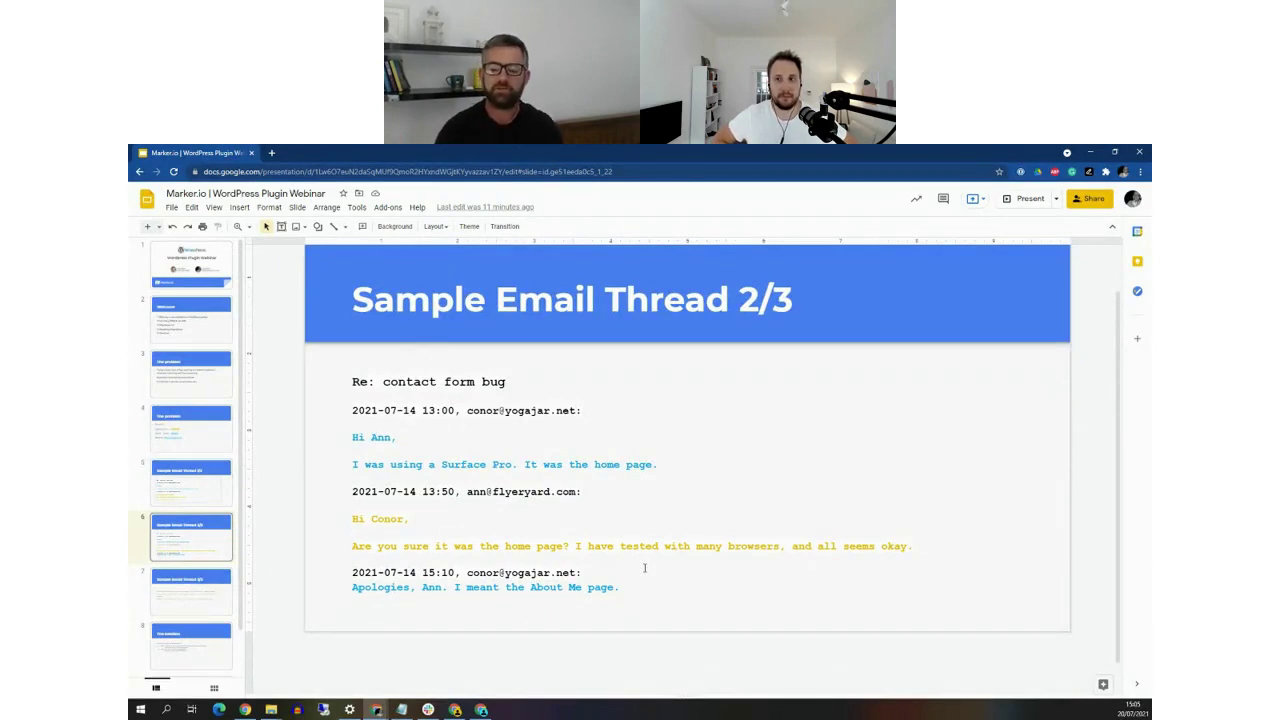
scroll(649, 559, down, 1)
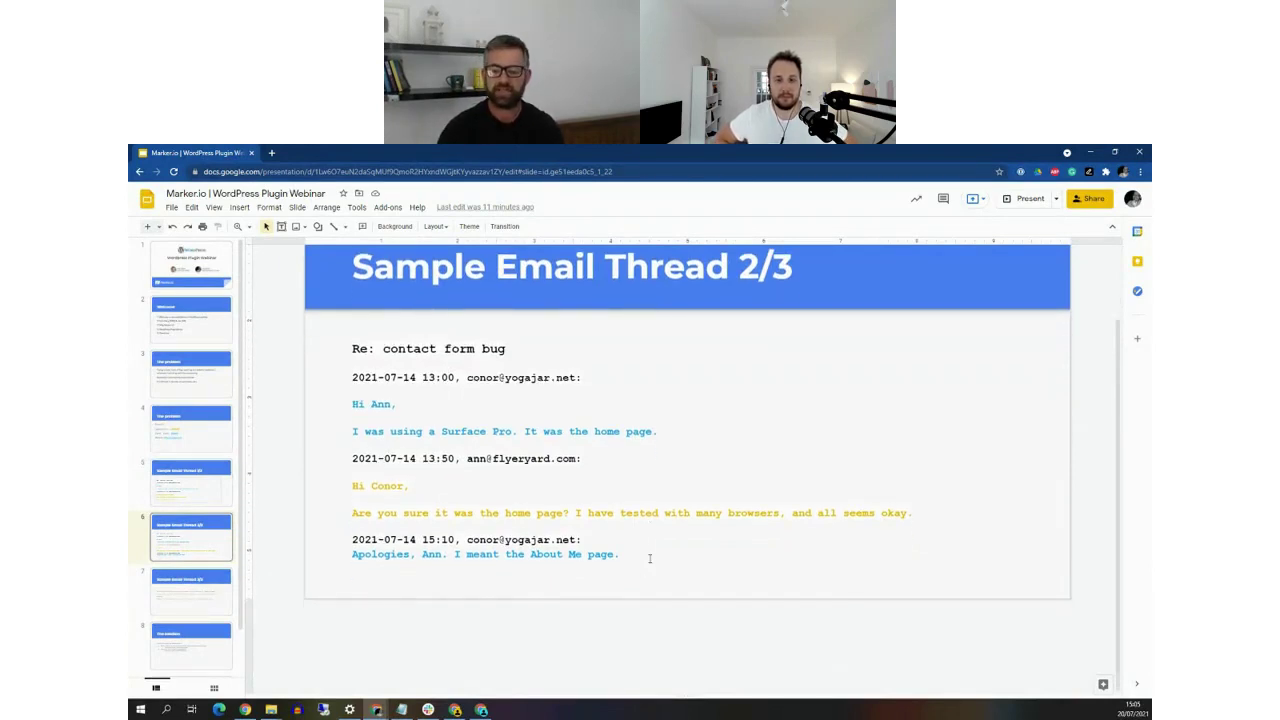
scroll(649, 563, down, 2)
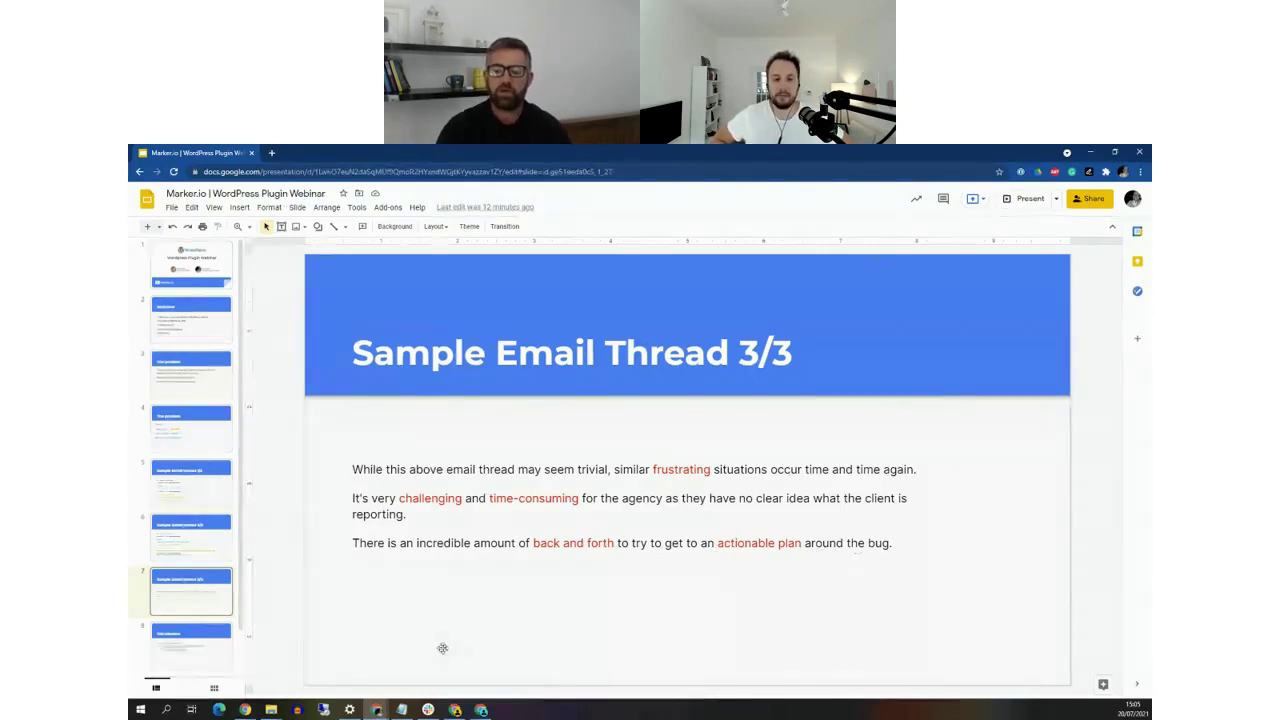
key(Down)
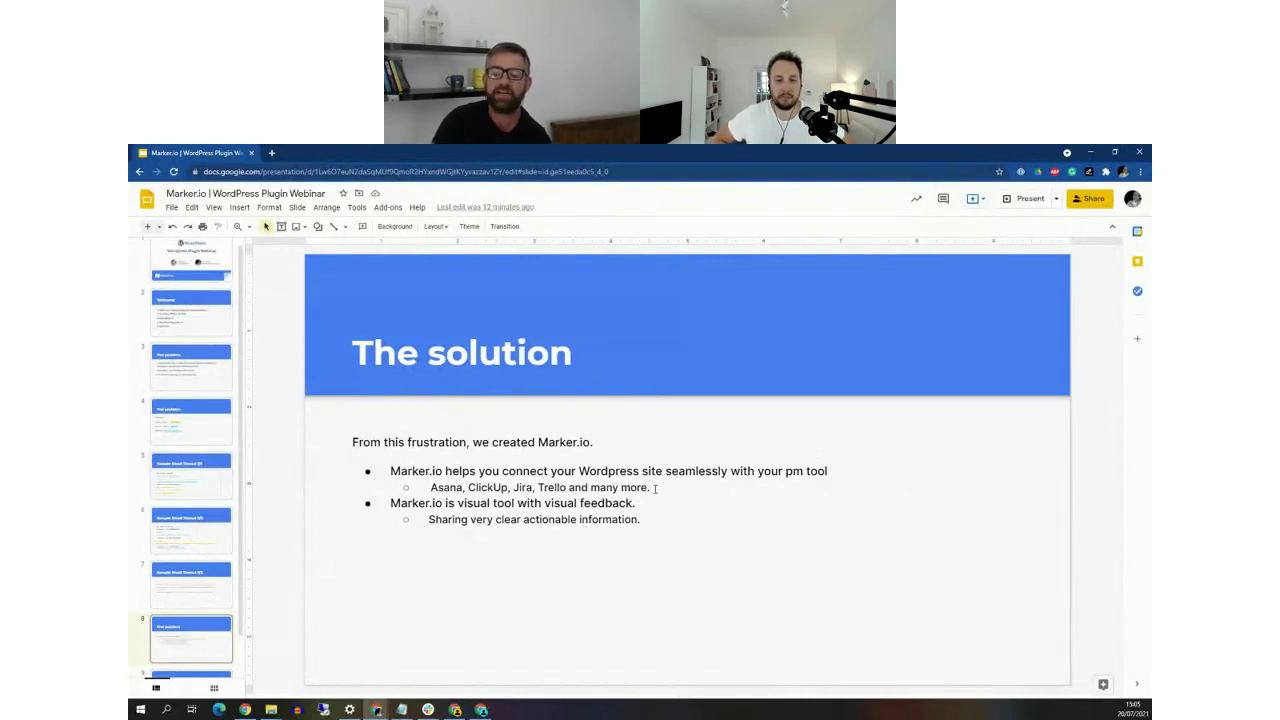
double_click(553, 487)
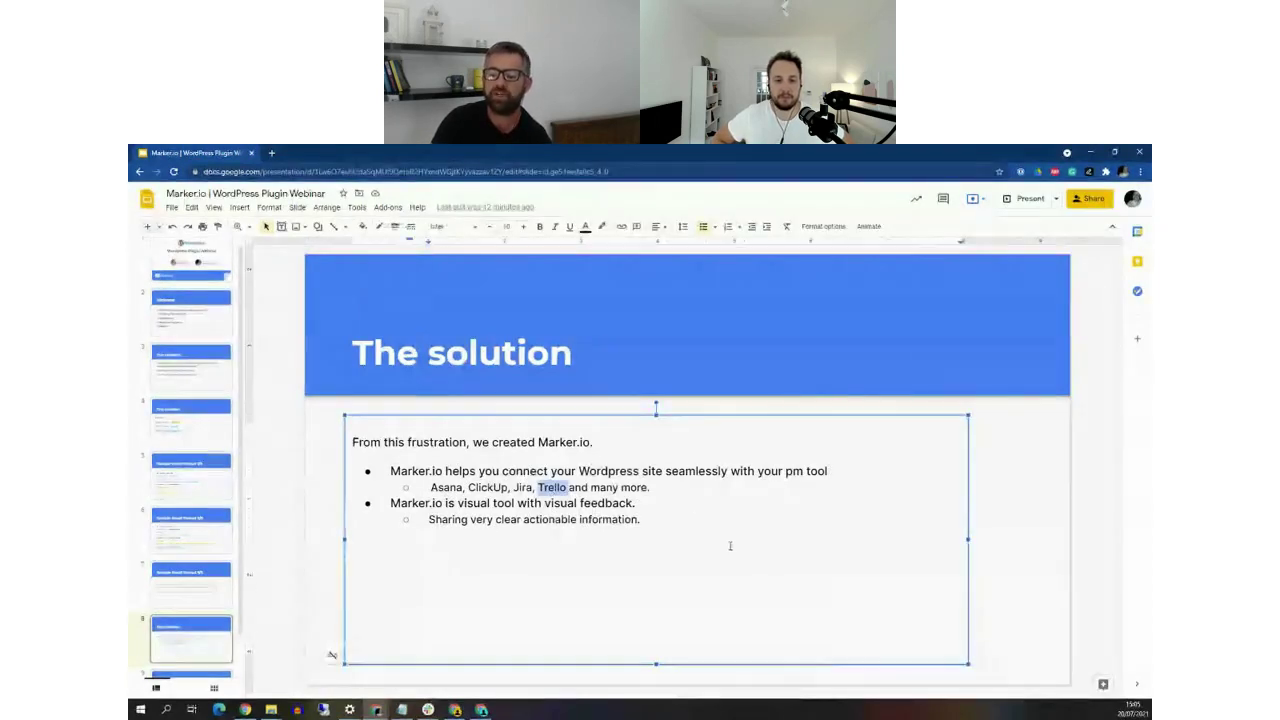
click(995, 495)
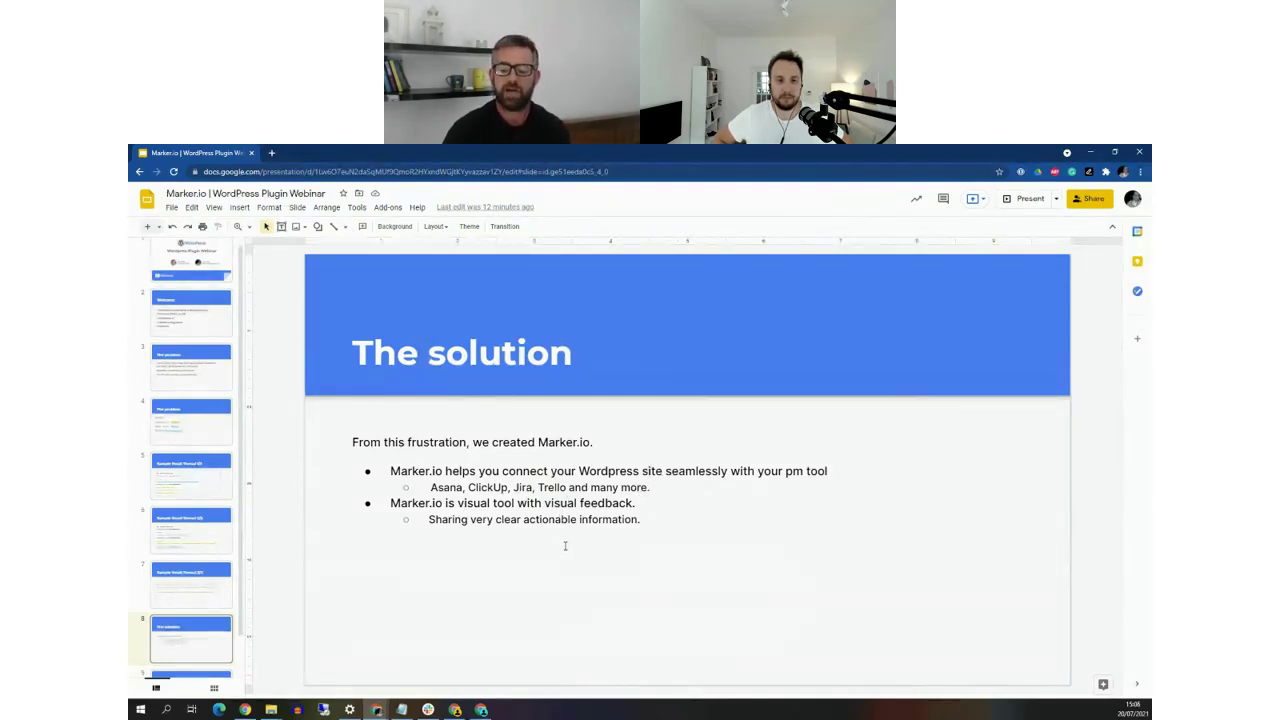
Switch to the YogaJar About Me page, start a bug report, and draw an arrow to the Contact Today button in the screenshot
click(481, 710)
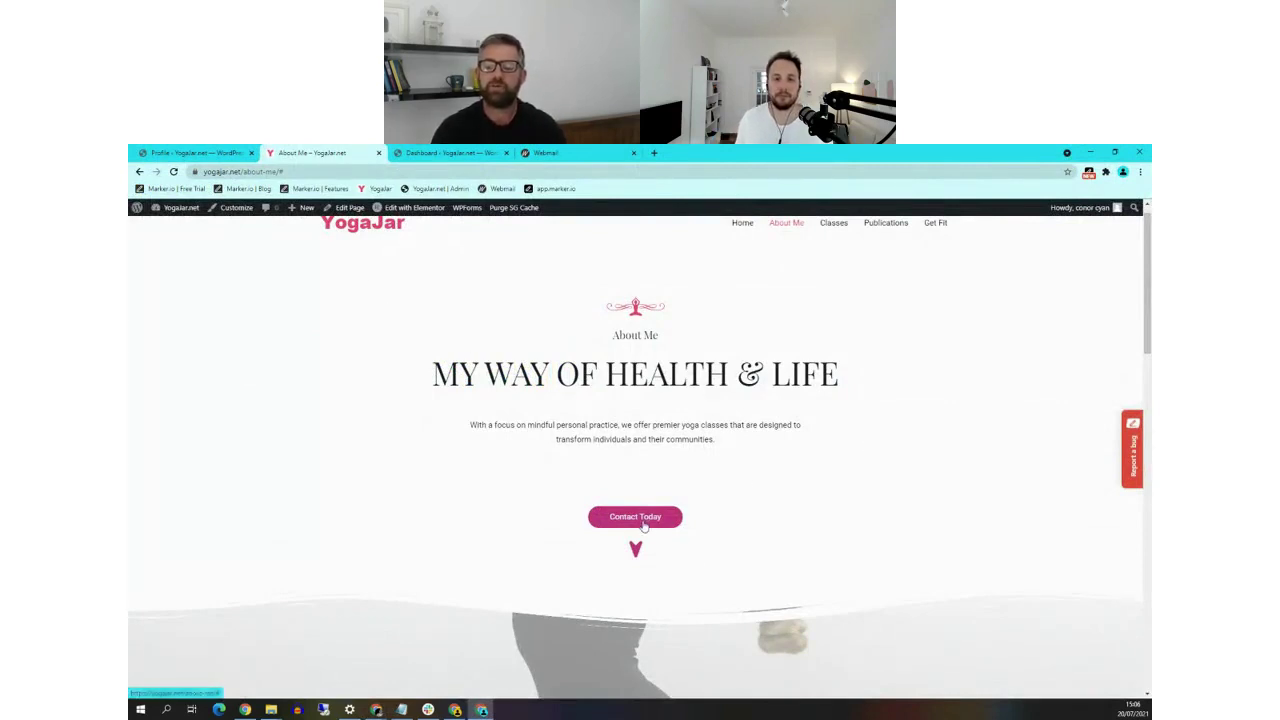
scroll(660, 440, down, 2)
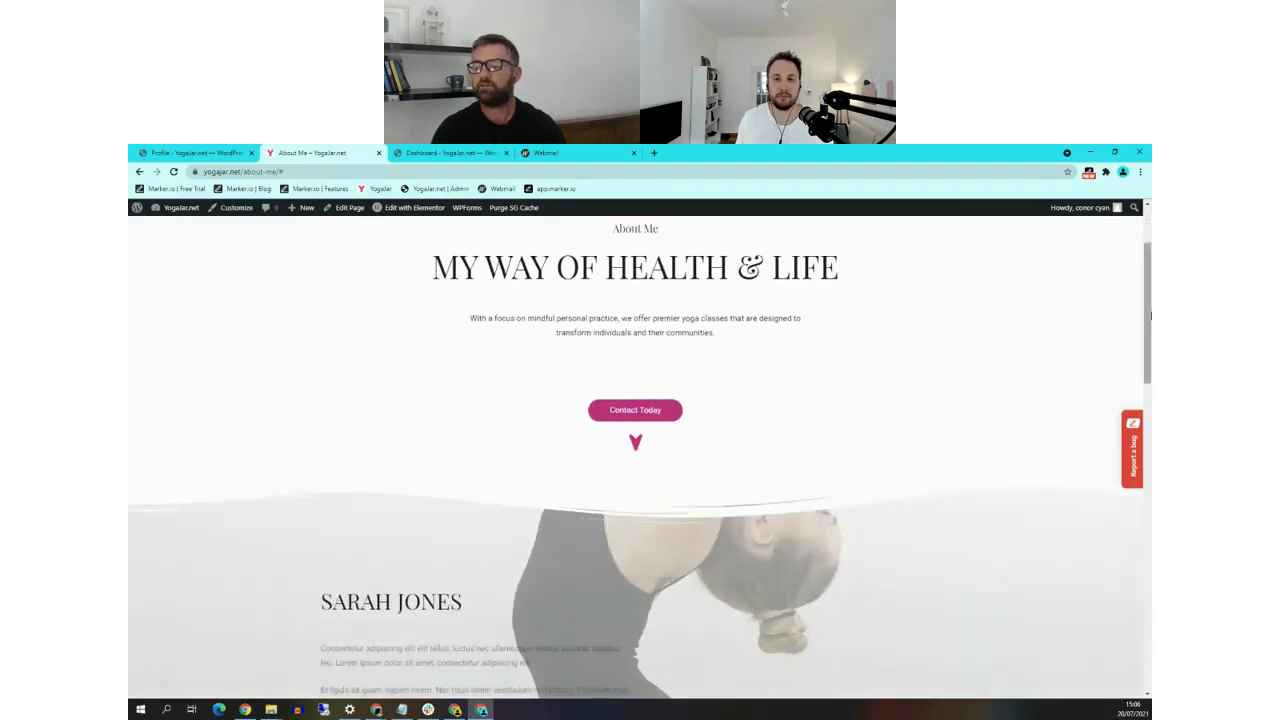
click(1132, 455)
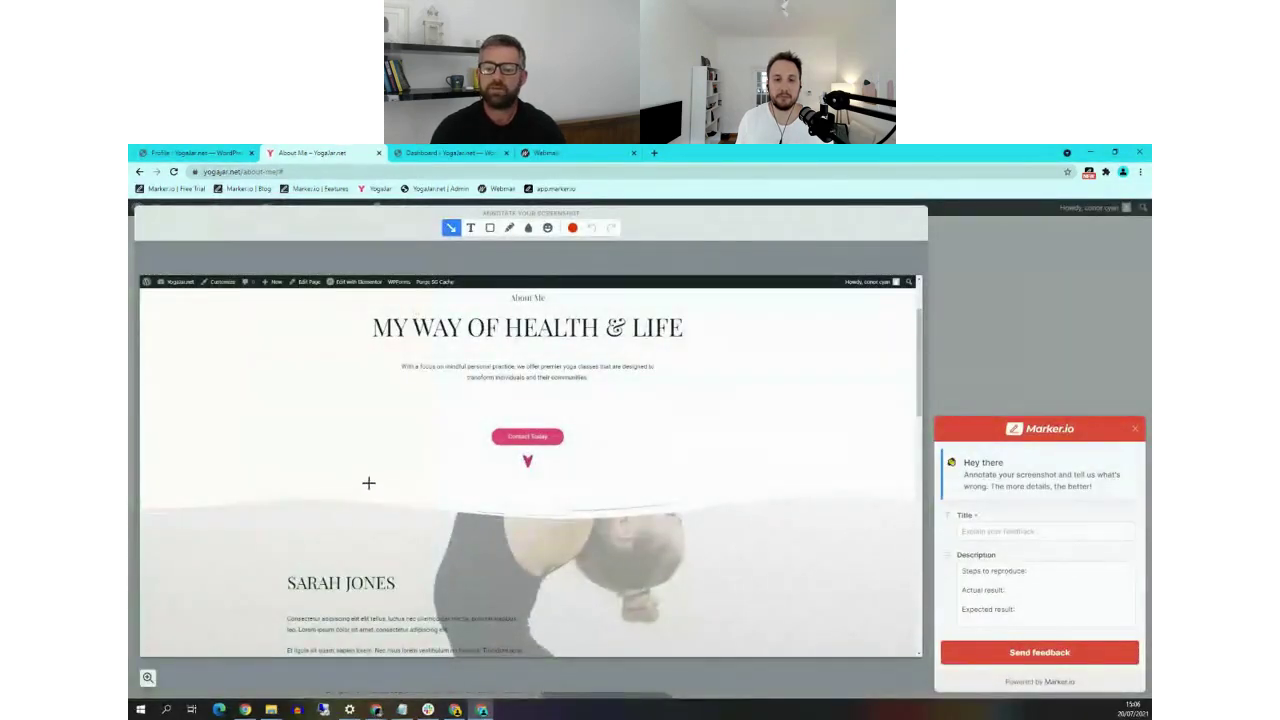
drag(368, 483, 488, 443)
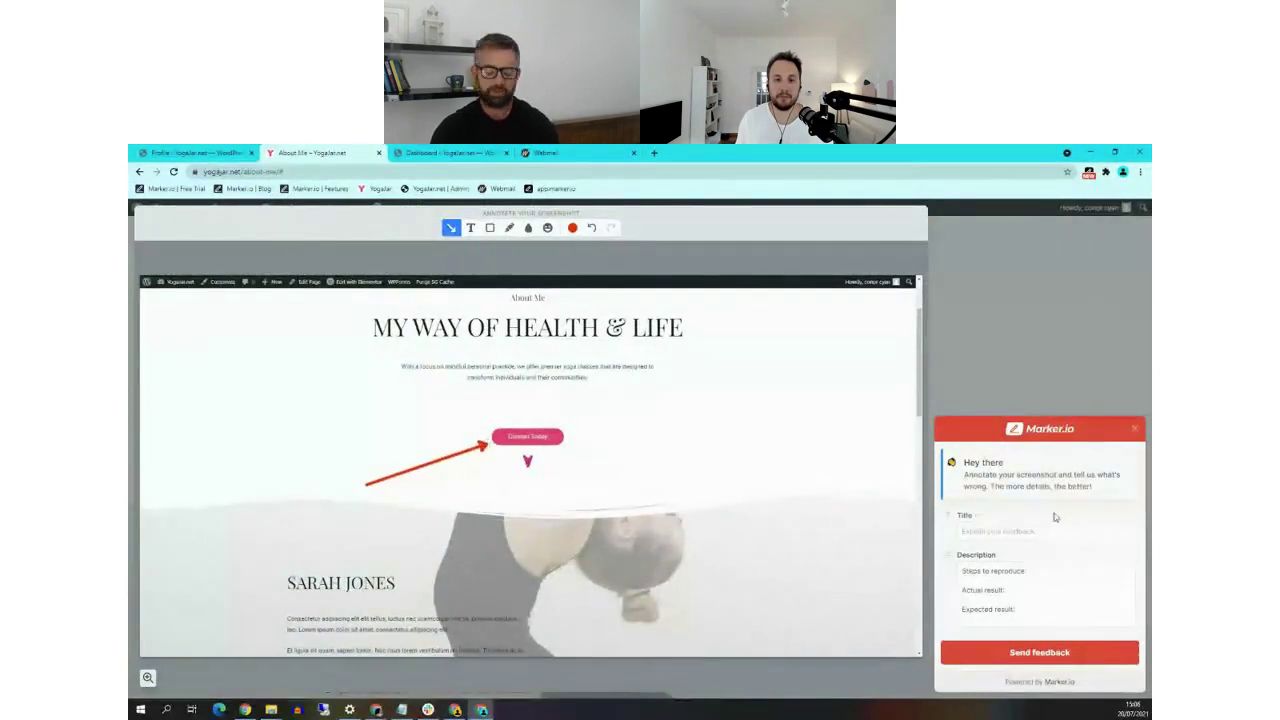
Title the feedback "Hey, contact button is broken" and send it
click(997, 532)
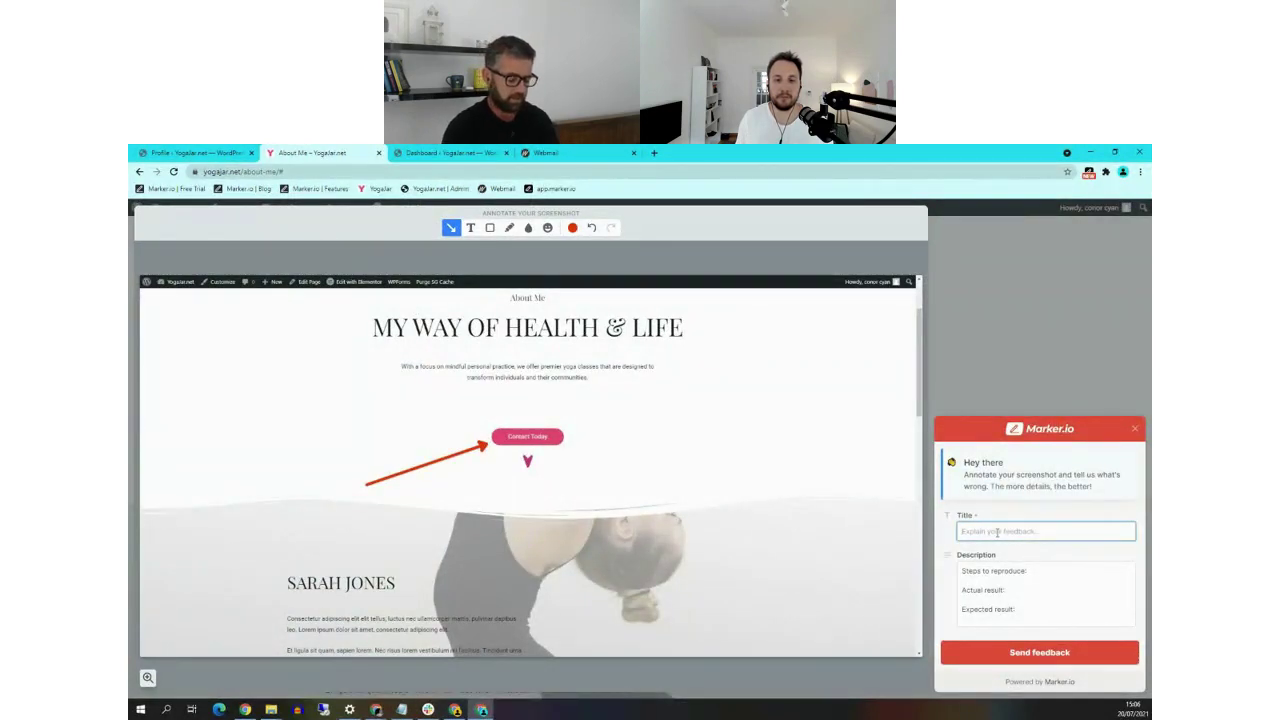
text(Hiy, conta)
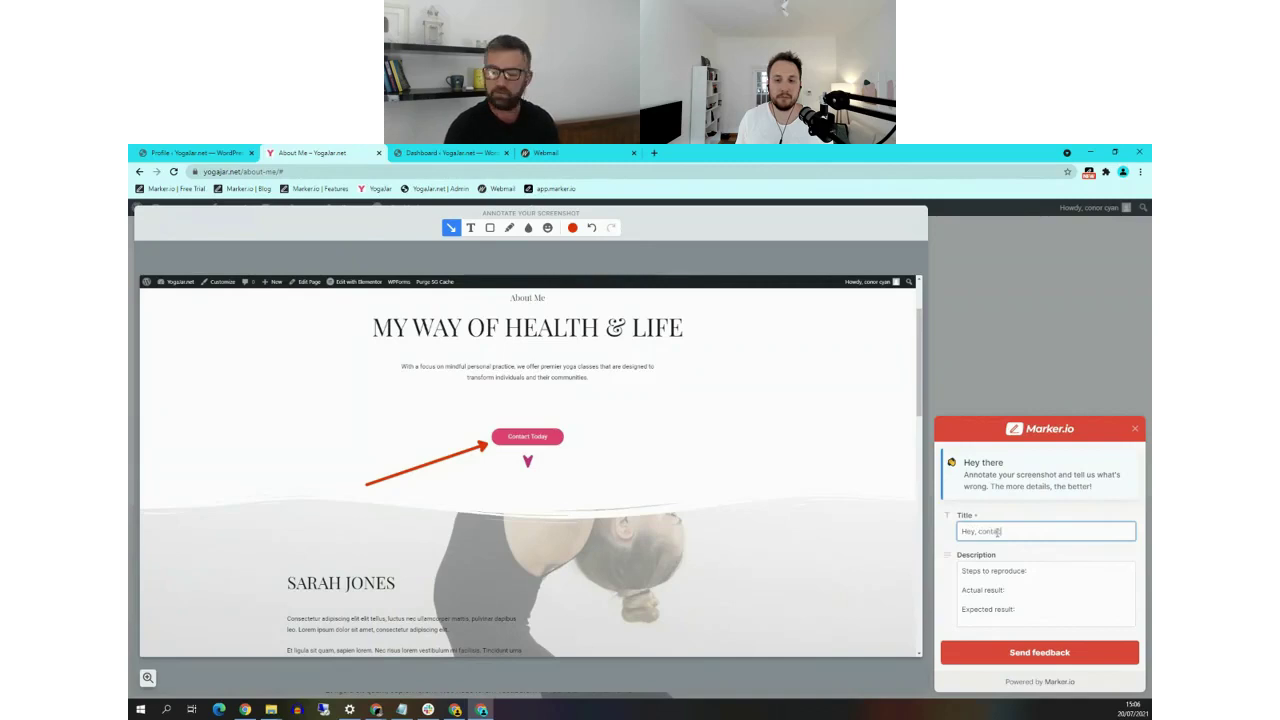
text(ct b)
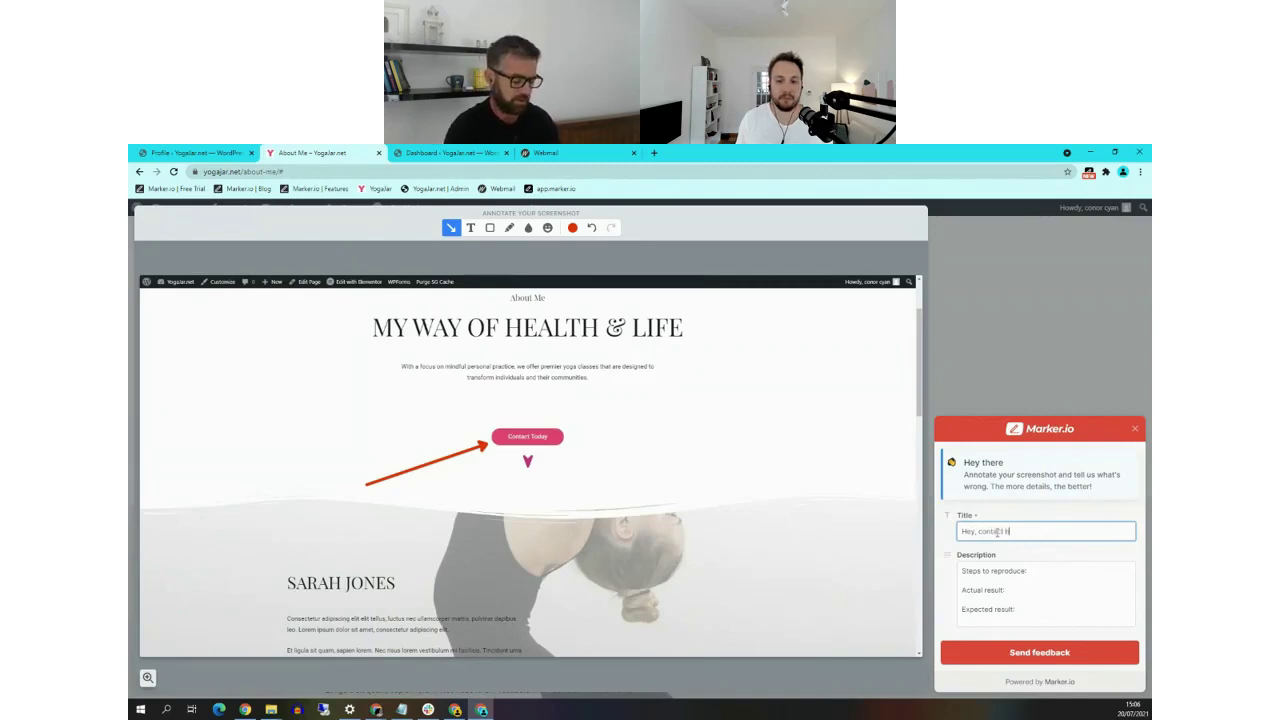
text(utton is broken)
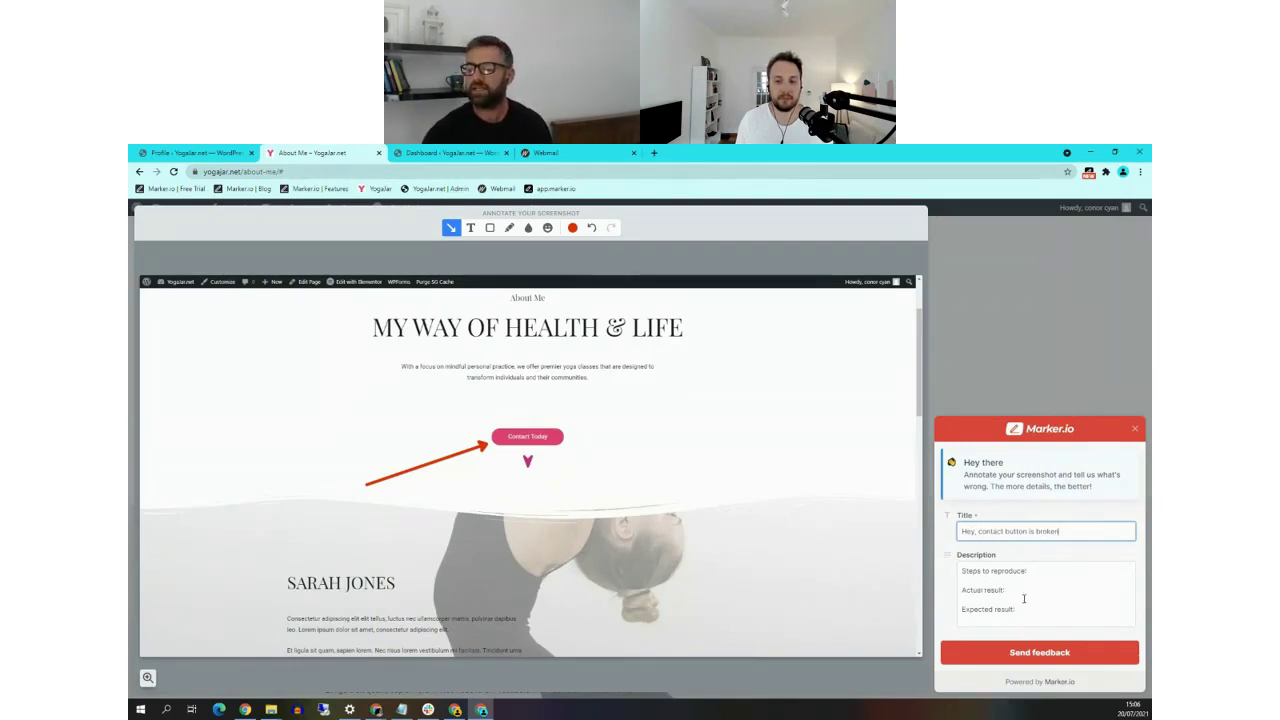
click(1037, 653)
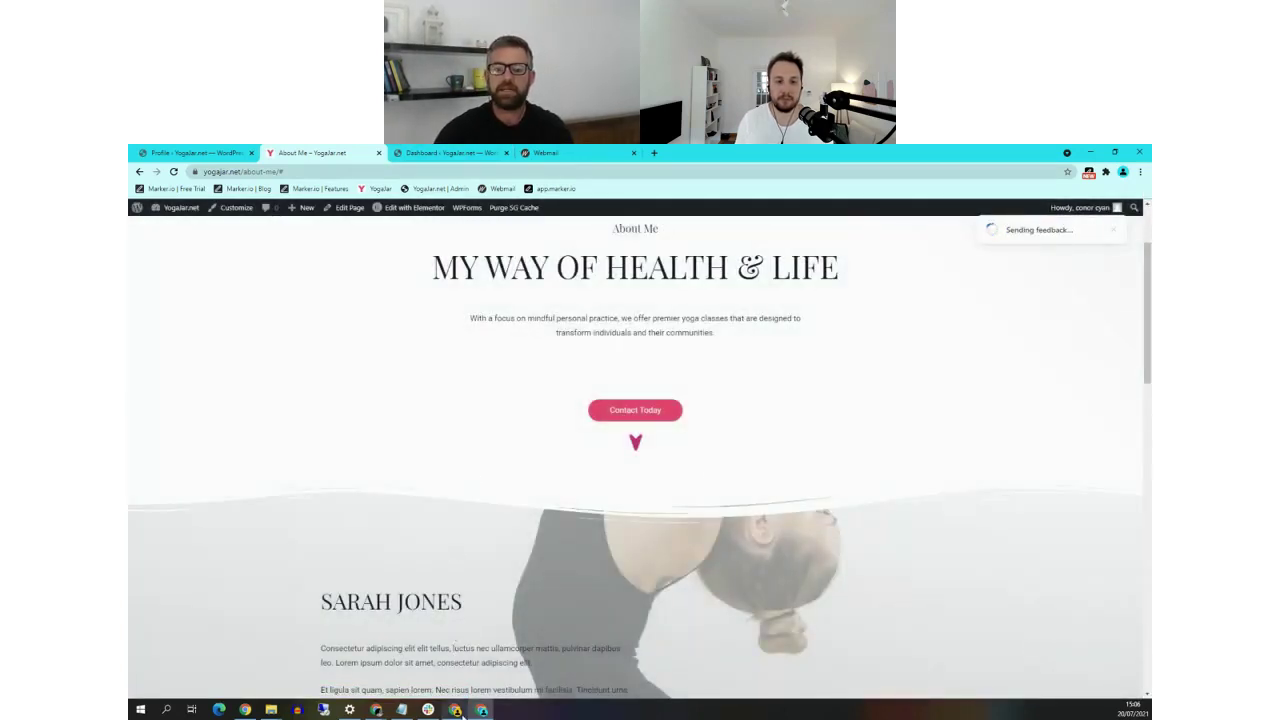
Switch to the HealthClients board in Trello and examine the "Hey, contact button is broken" card's details and attached screenshot
click(455, 709)
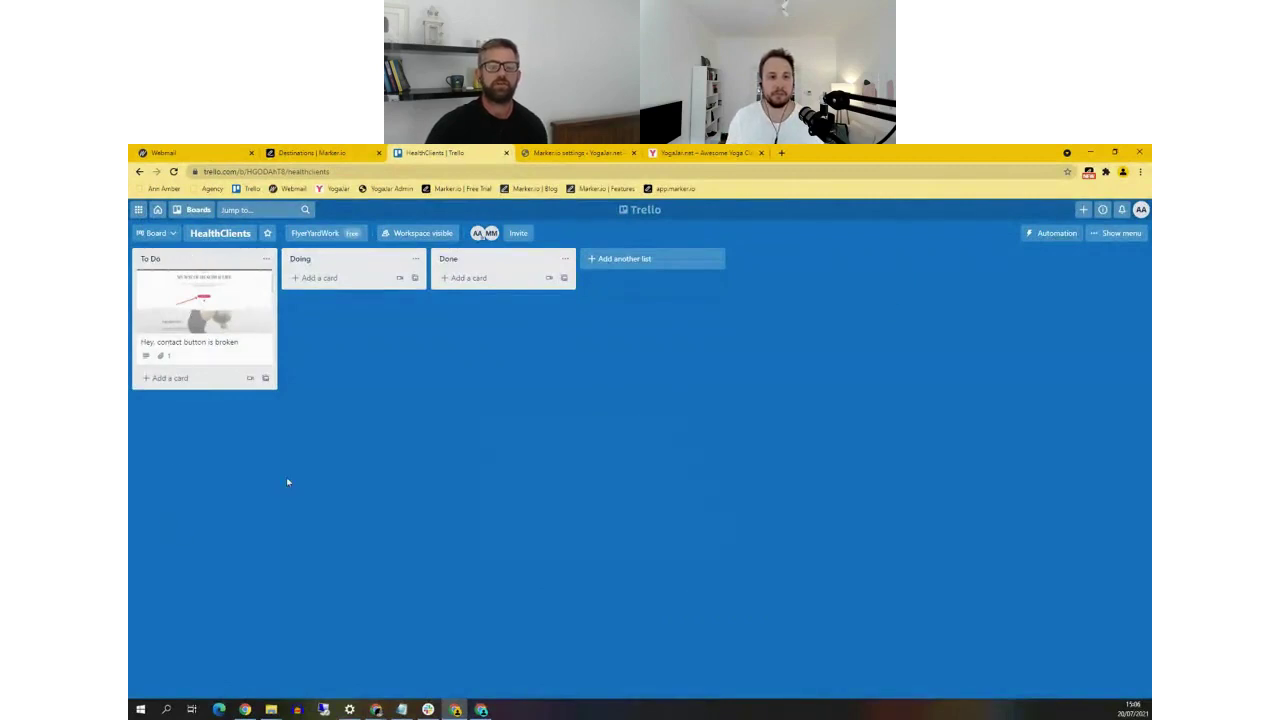
click(228, 302)
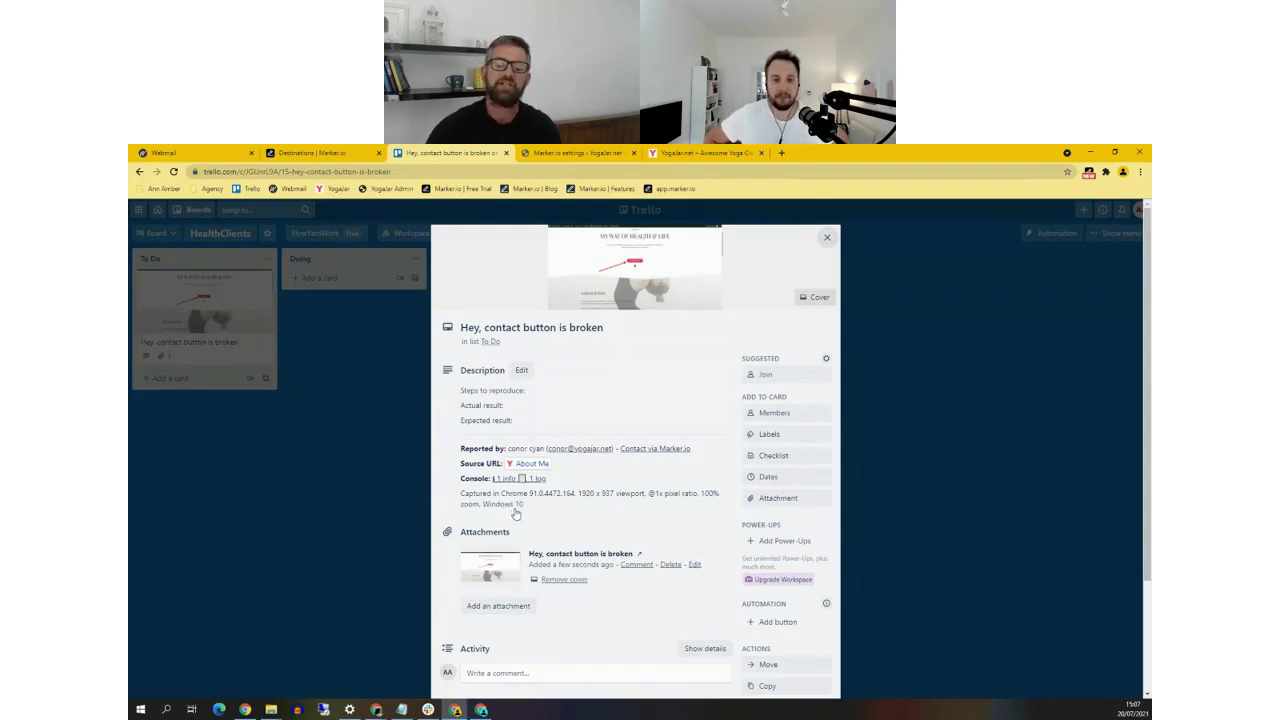
click(506, 572)
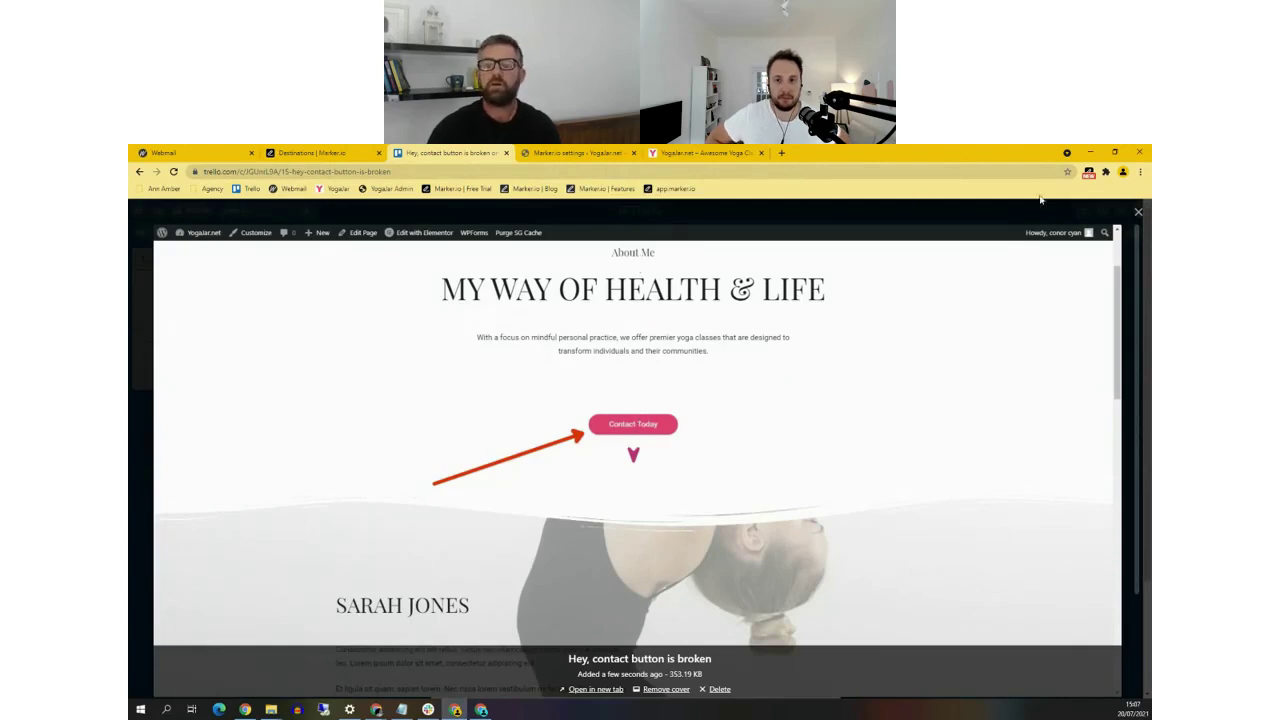
click(1138, 212)
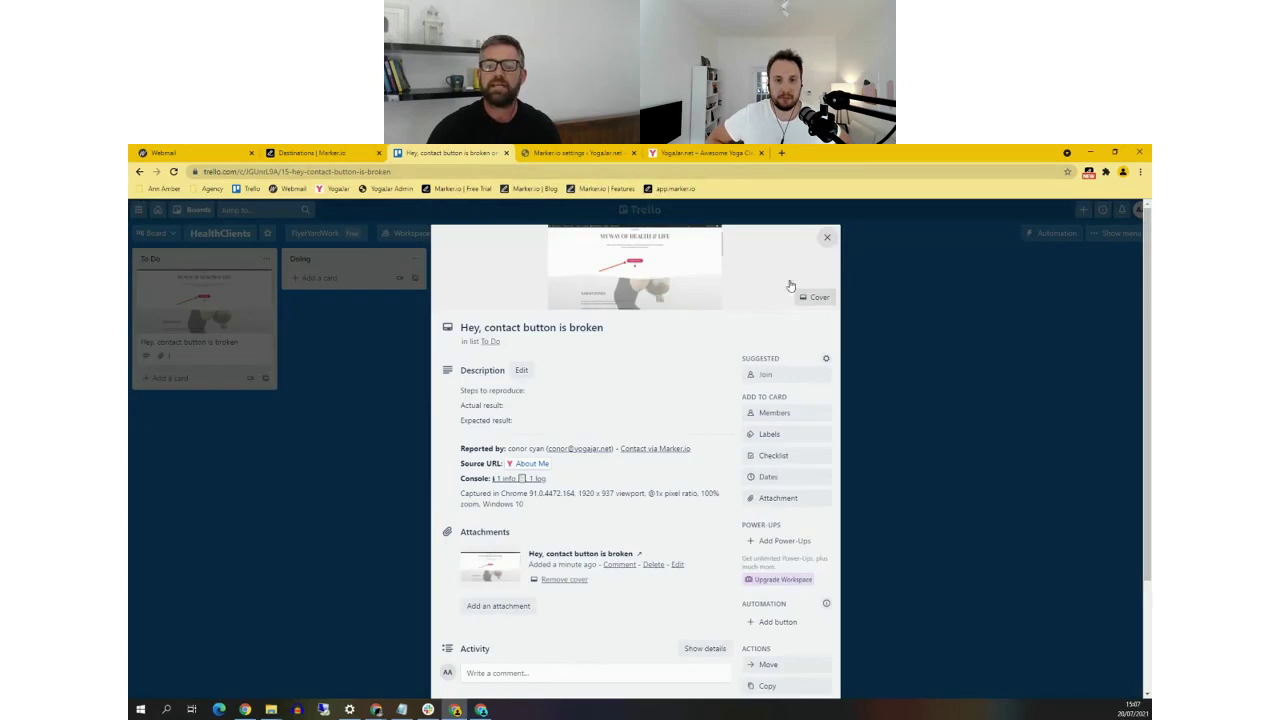
click(827, 237)
Move the "Hey, contact button is broken" card from To Do to Doing and on to the Done list
drag(230, 298, 351, 282)
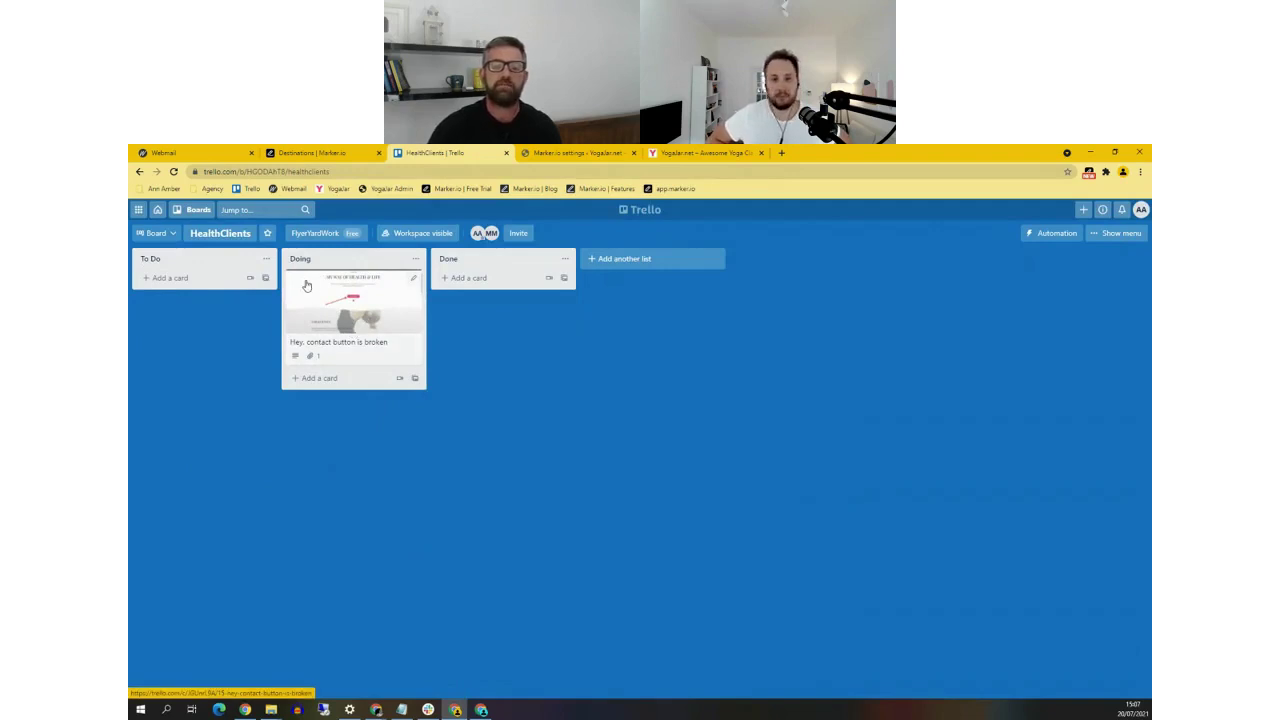
drag(307, 286, 440, 330)
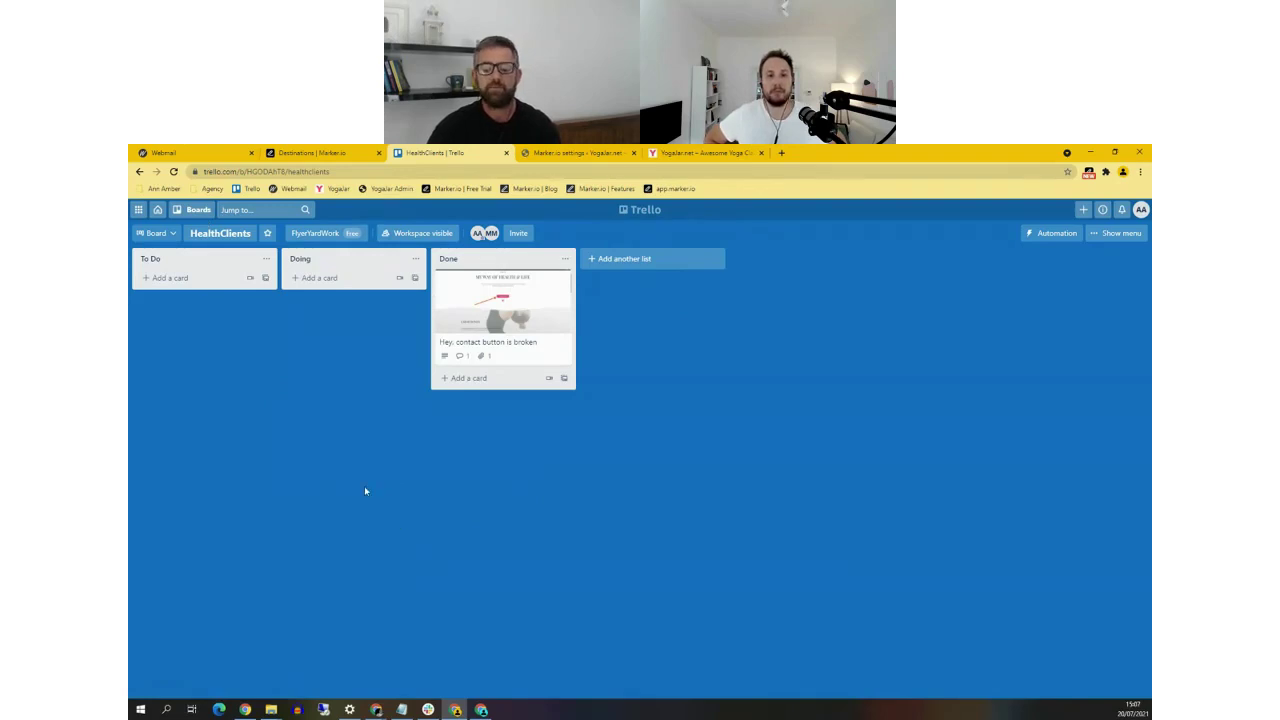
Switch to the client's webmail and read the "Your feedback has been received!" message in the inbox
click(481, 709)
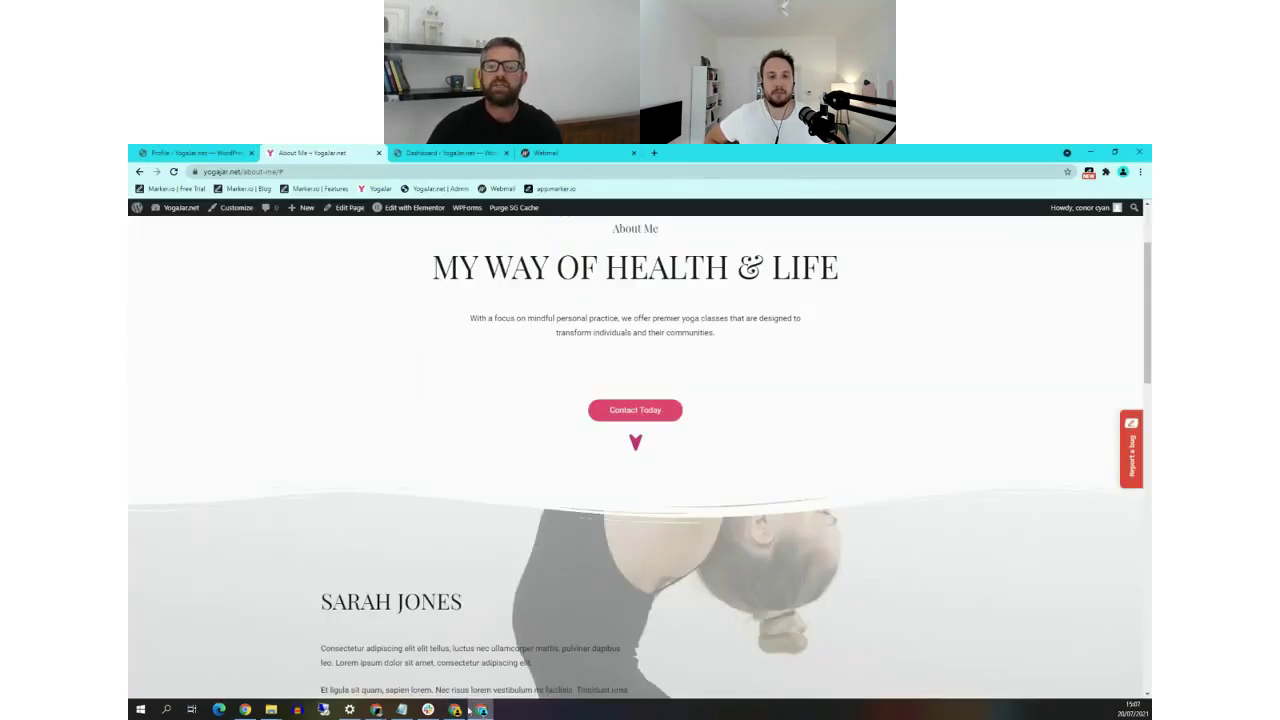
click(555, 152)
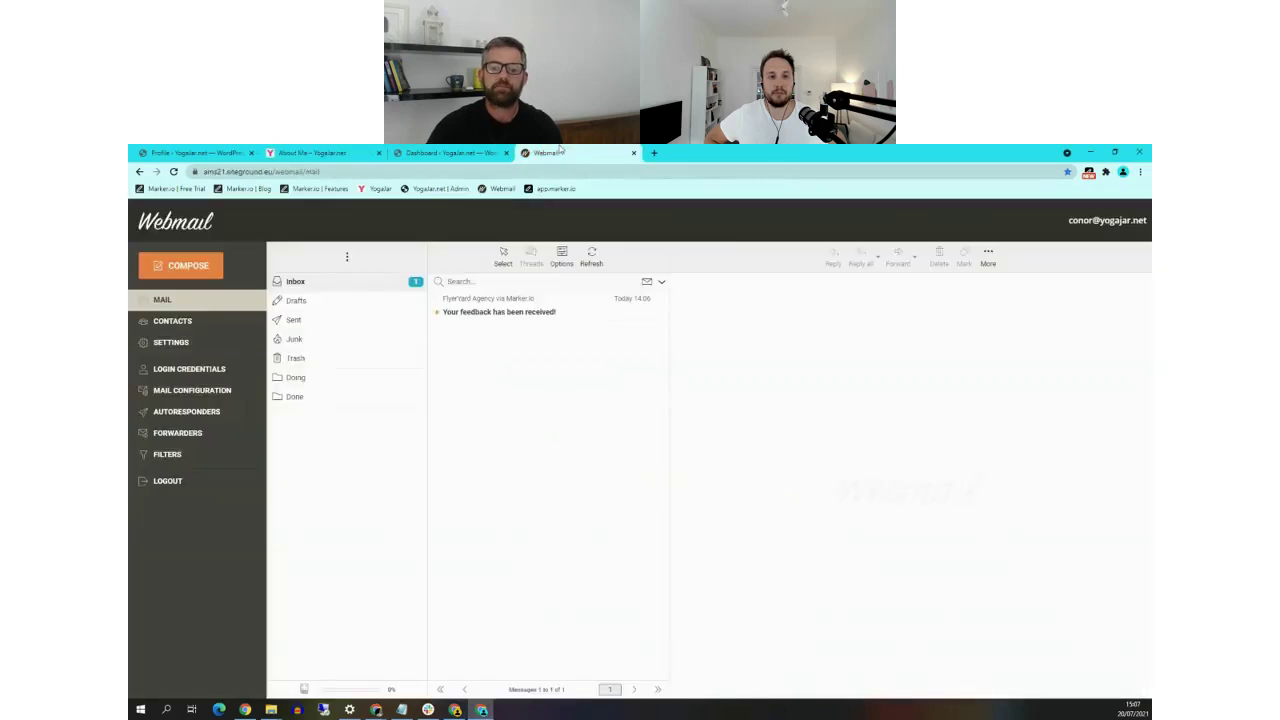
click(300, 301)
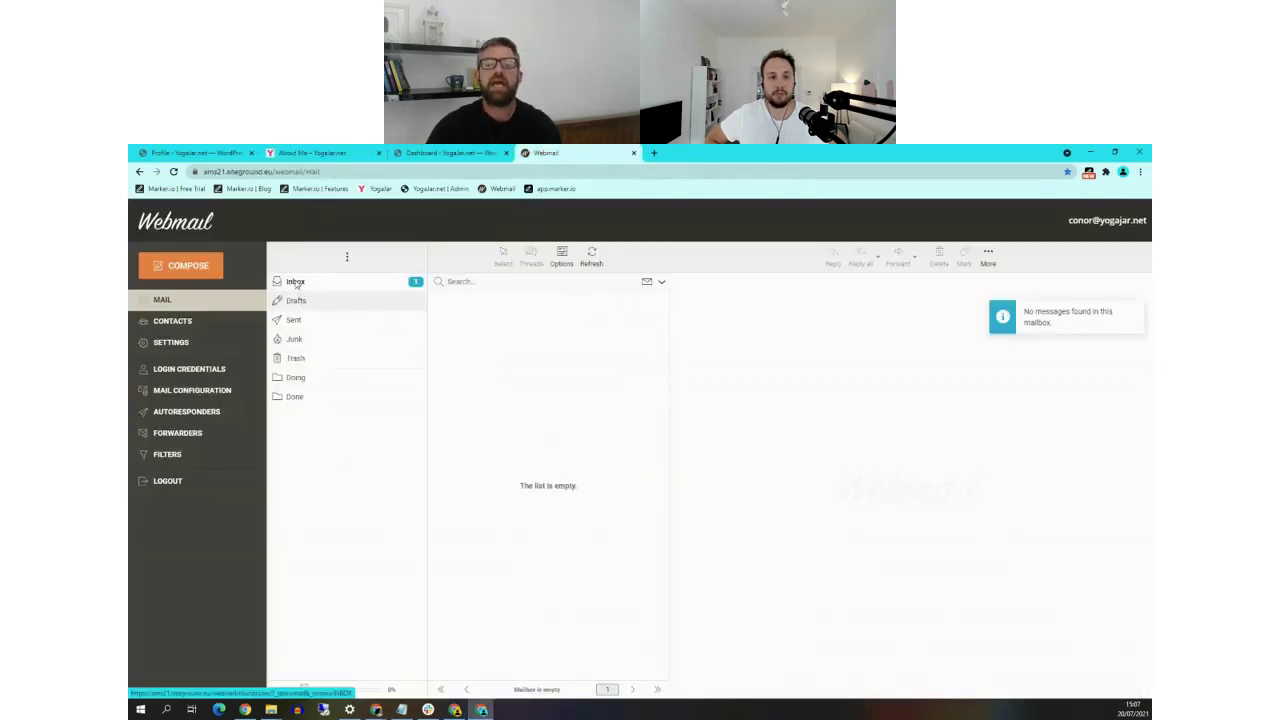
click(296, 284)
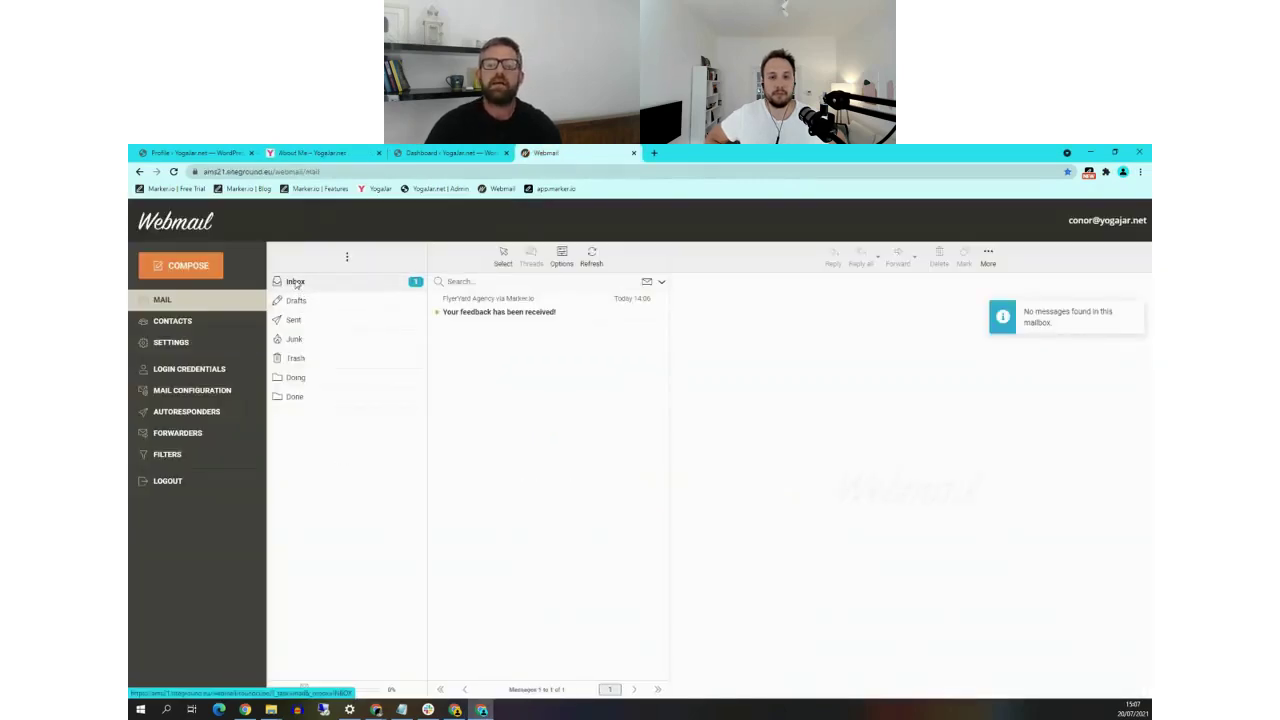
click(465, 312)
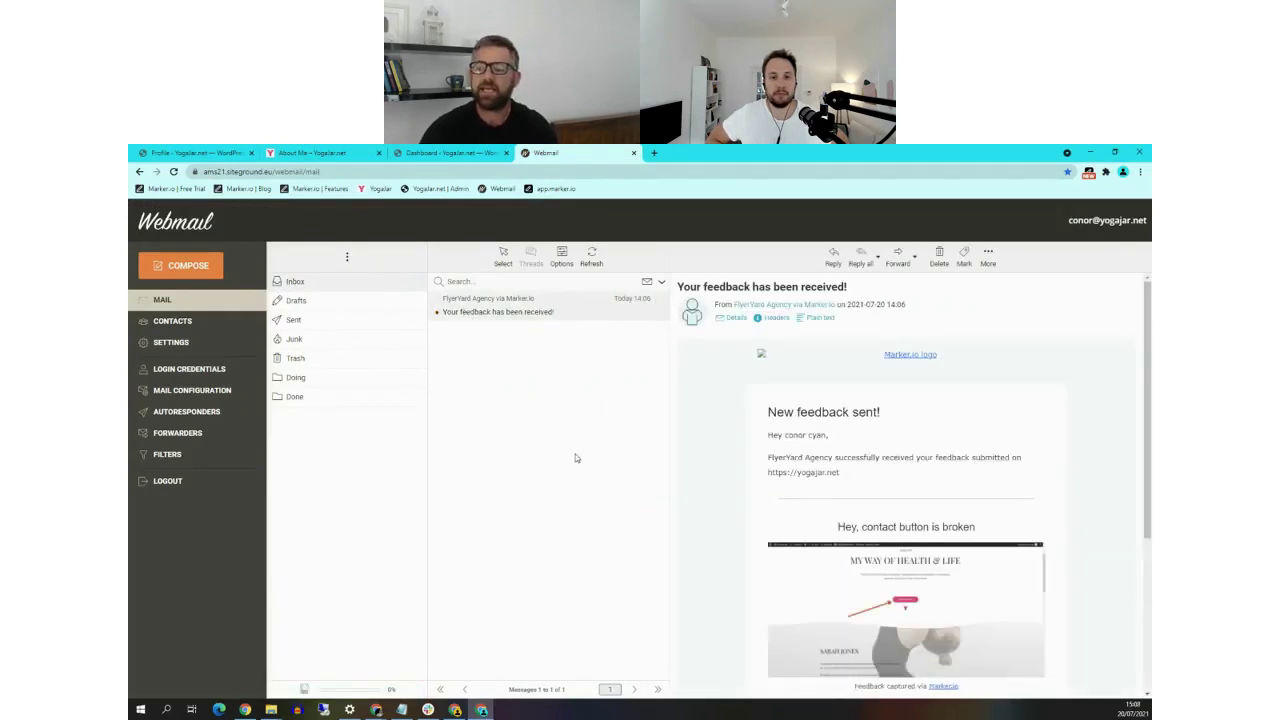
scroll(744, 496, down, 2)
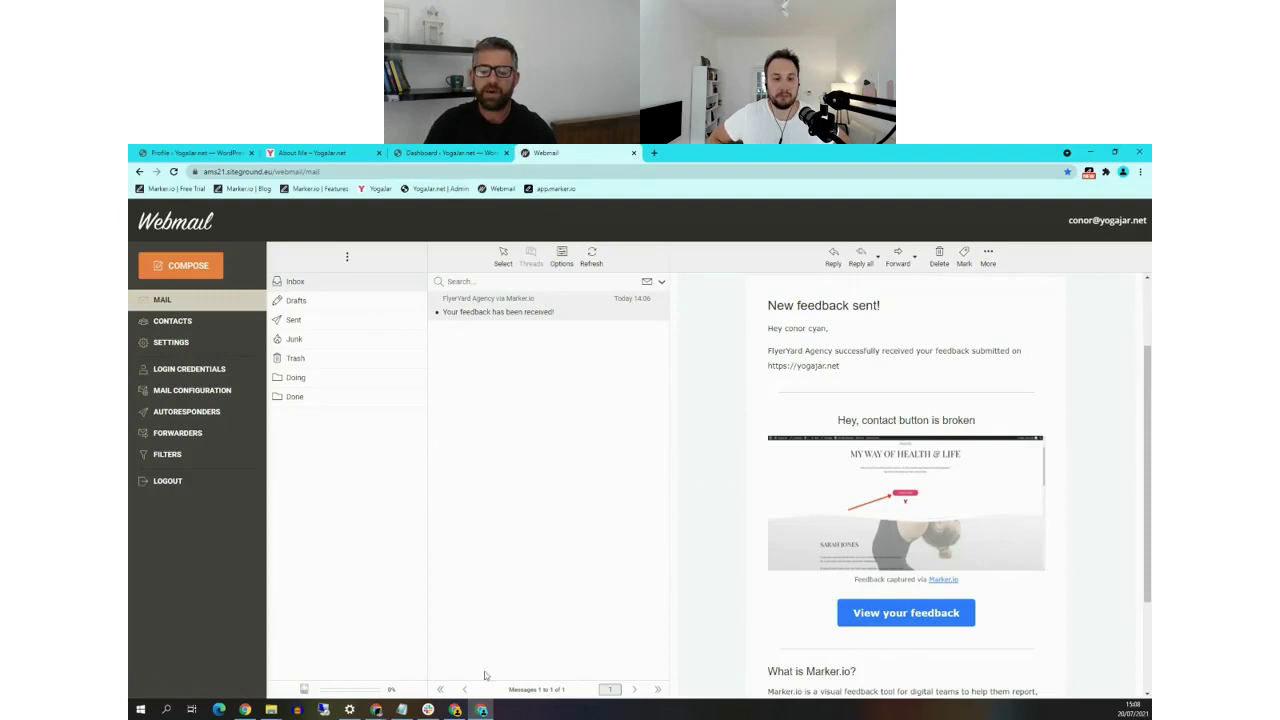
Check the client's webmail inbox for new mail and read the "Issue resolved" message about the broken contact button
click(456, 711)
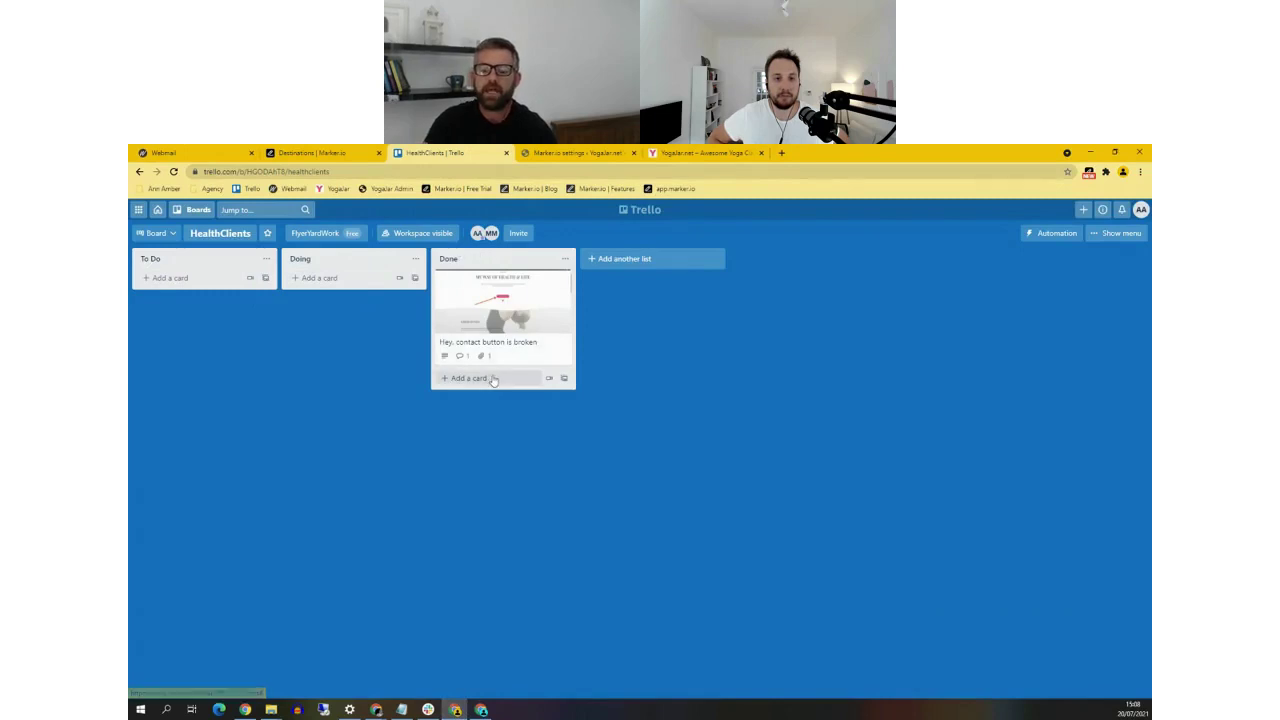
click(481, 710)
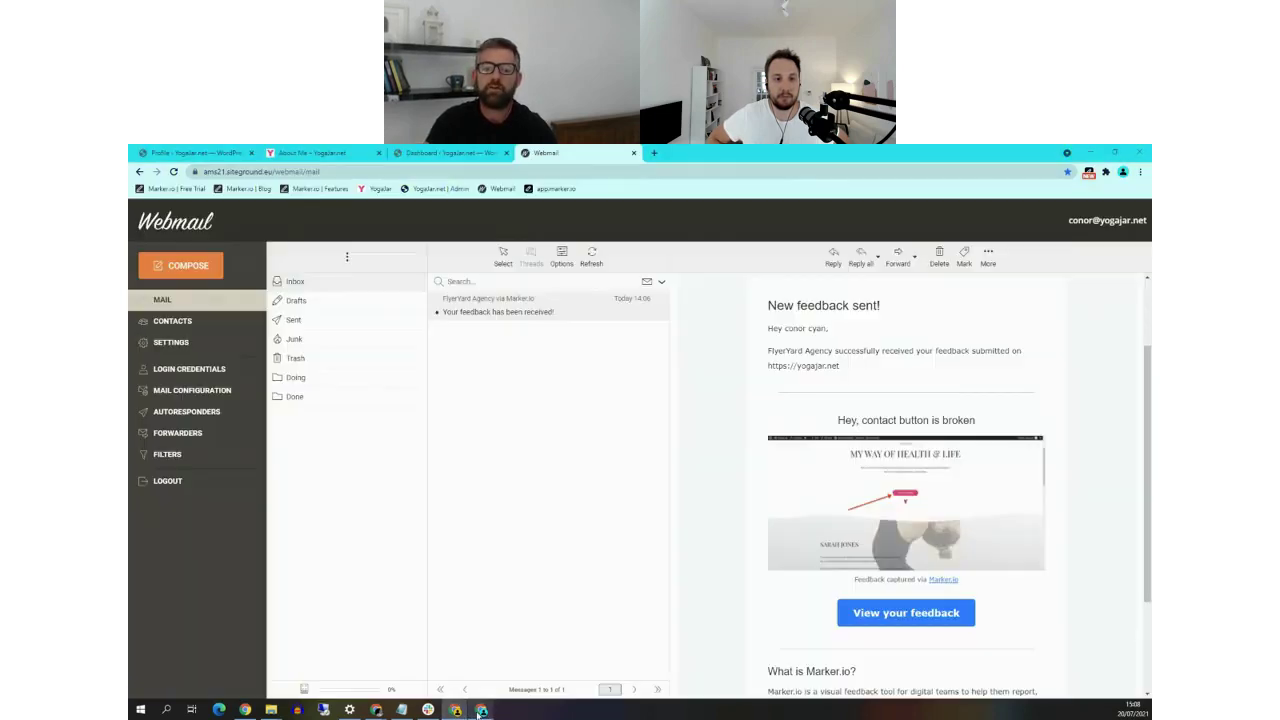
click(290, 301)
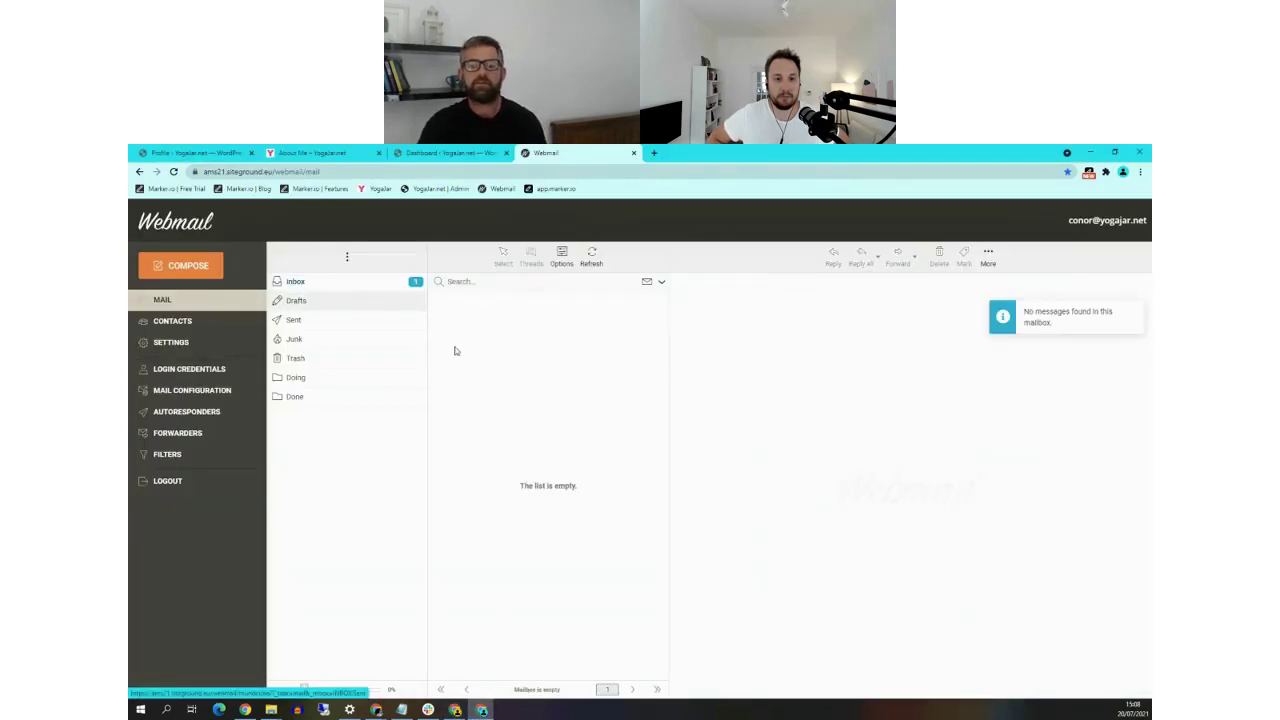
click(353, 283)
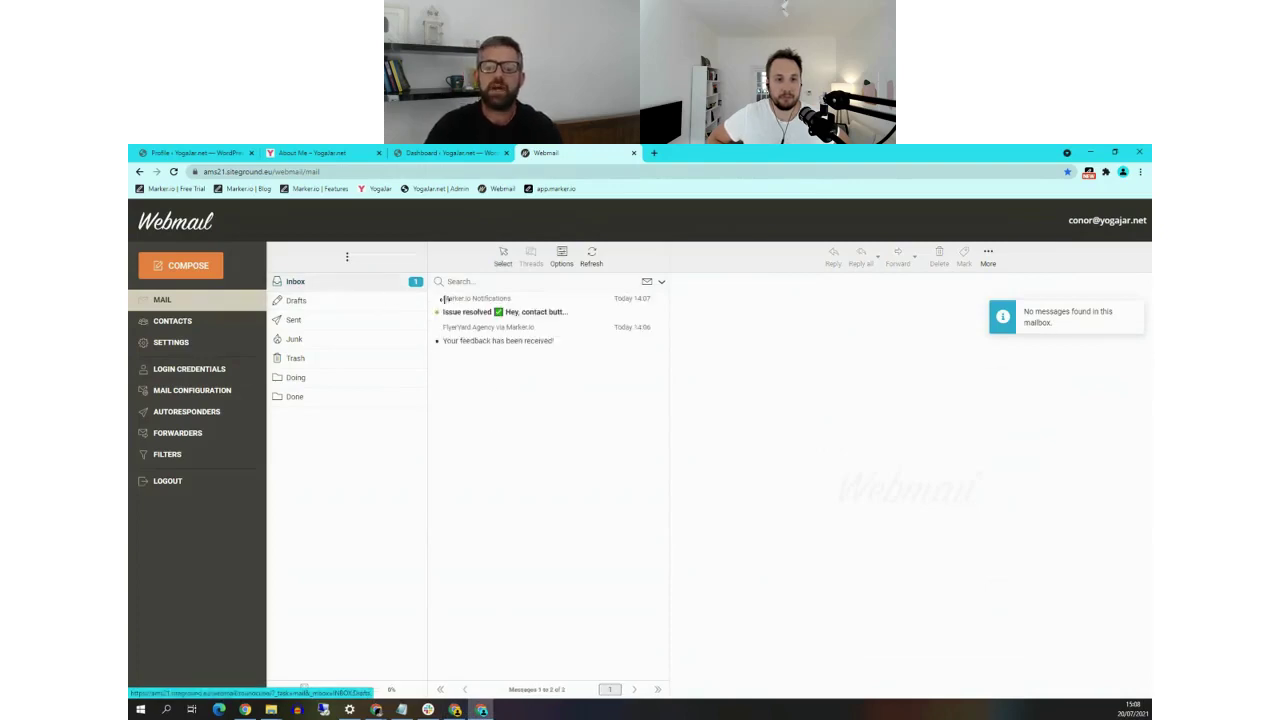
click(560, 308)
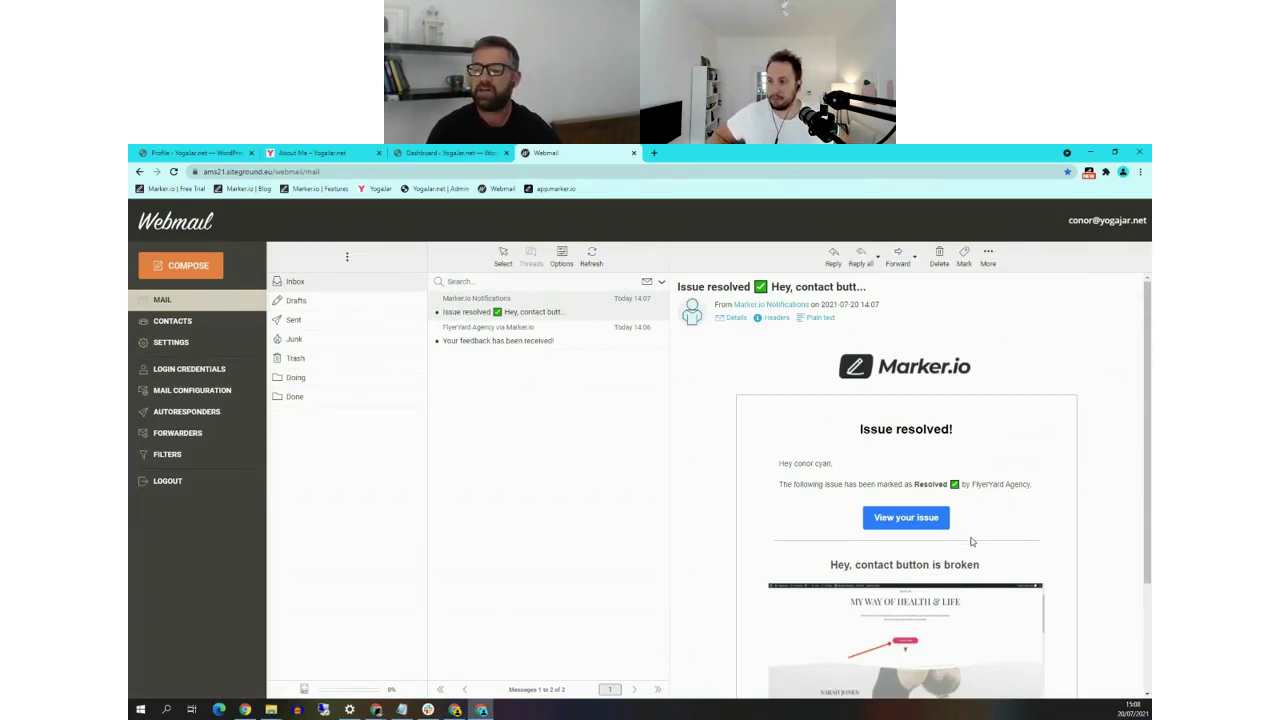
scroll(900, 500, down, 3)
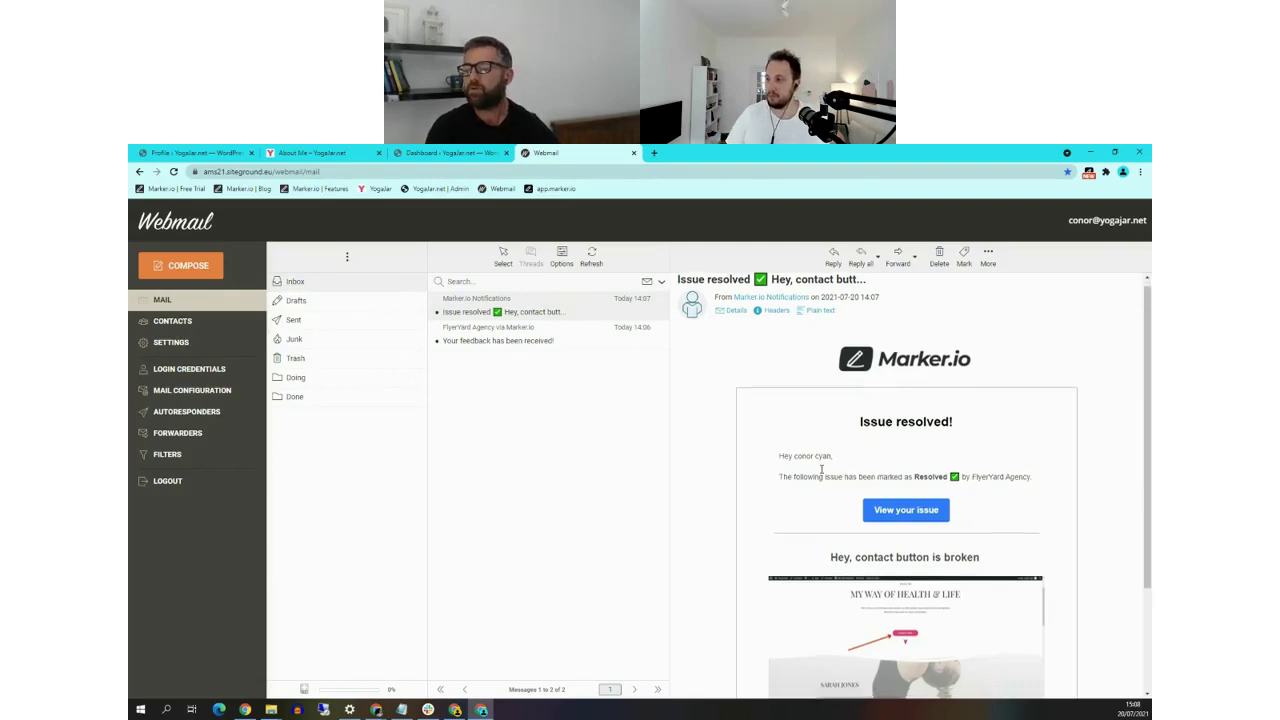
scroll(792, 448, up, 3)
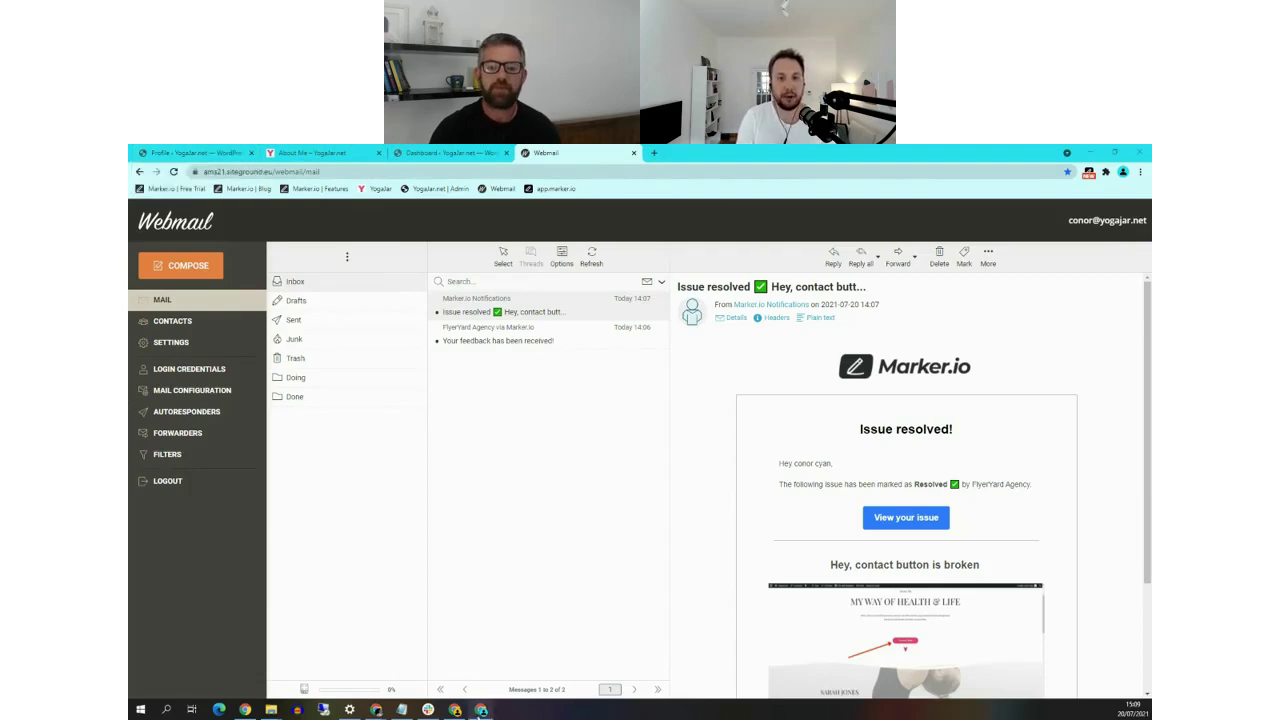
Switch to Marker.io's Destinations page, start a new destination, review the available integrations and choose Jira
key(alt+Tab)
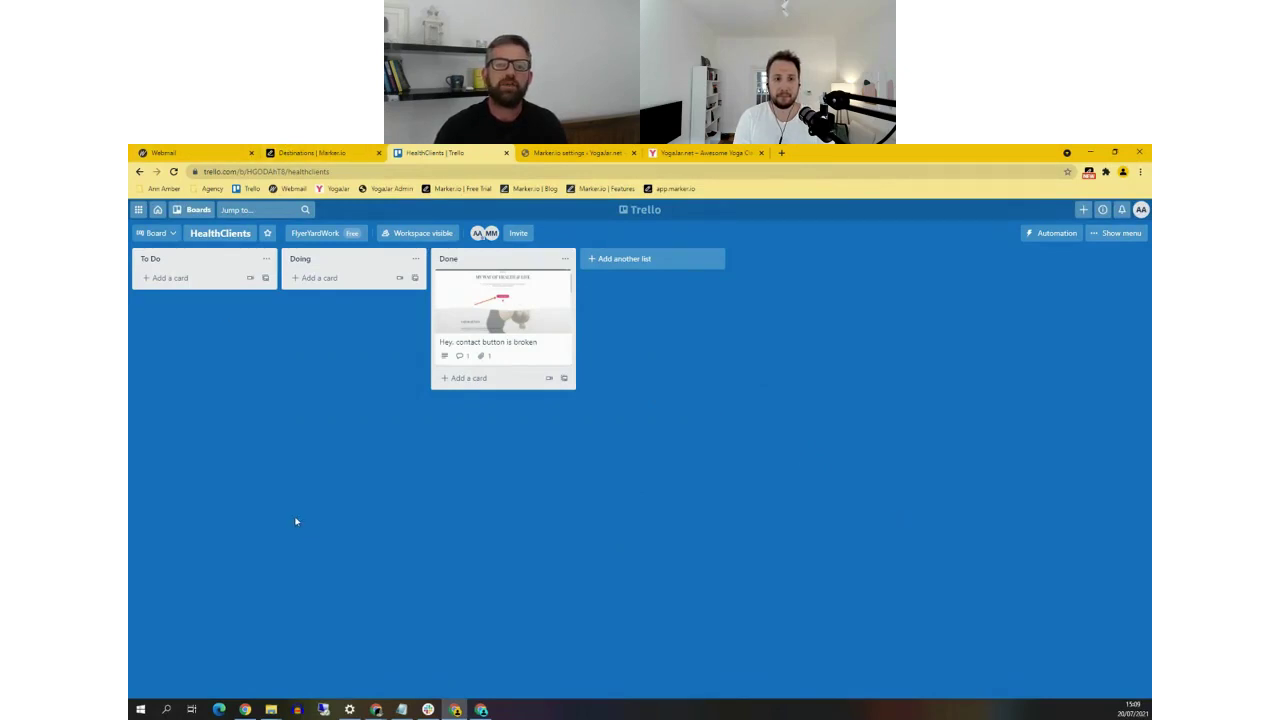
click(300, 152)
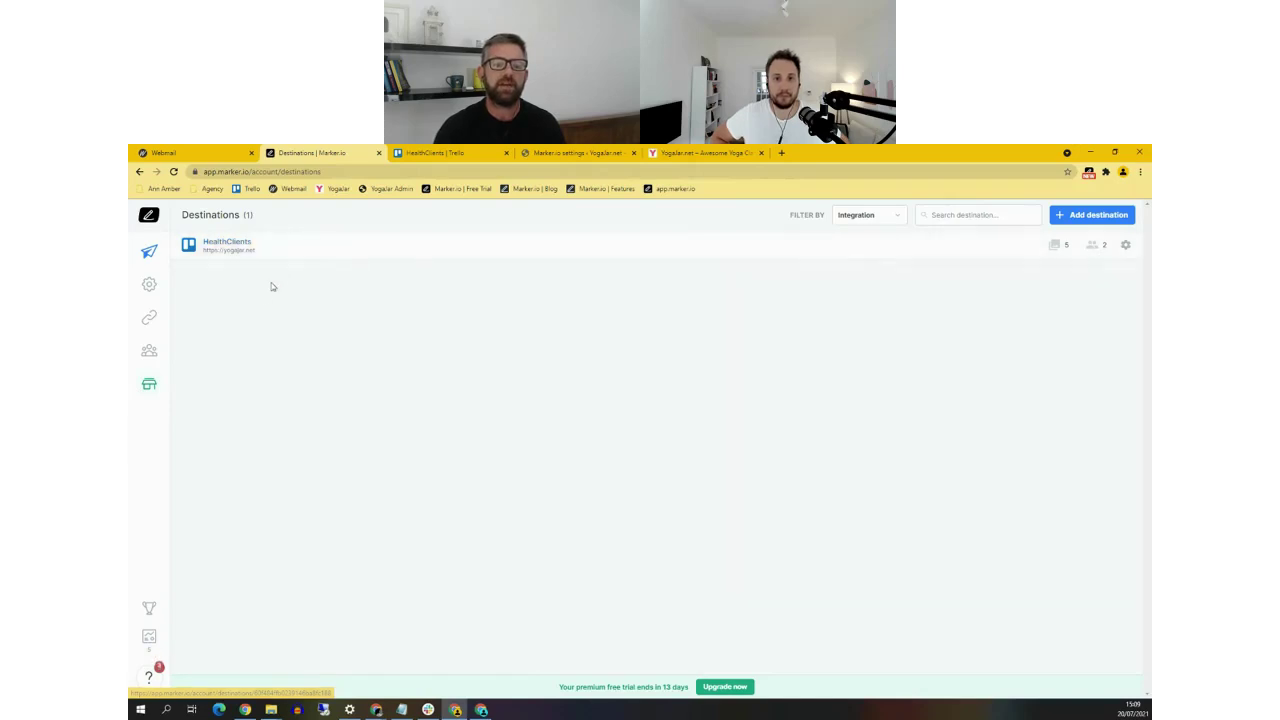
click(1087, 218)
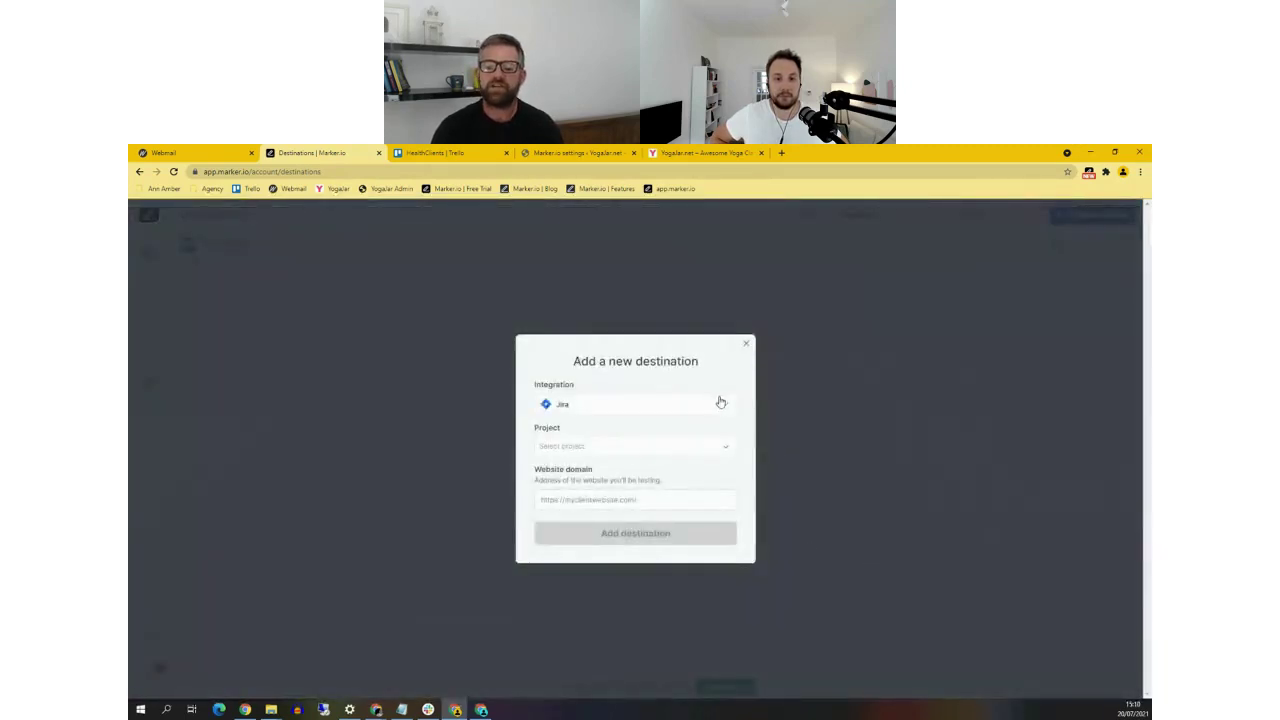
click(720, 402)
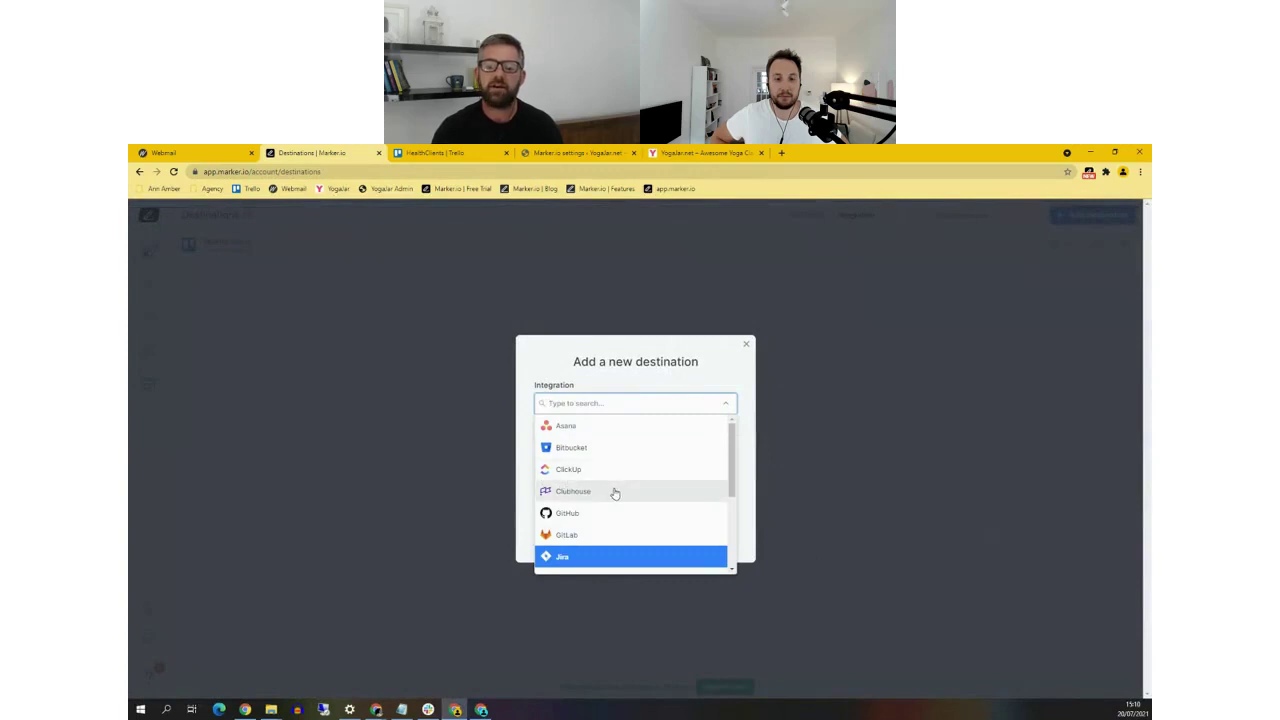
scroll(614, 485, down, 3)
scroll(614, 491, up, 3)
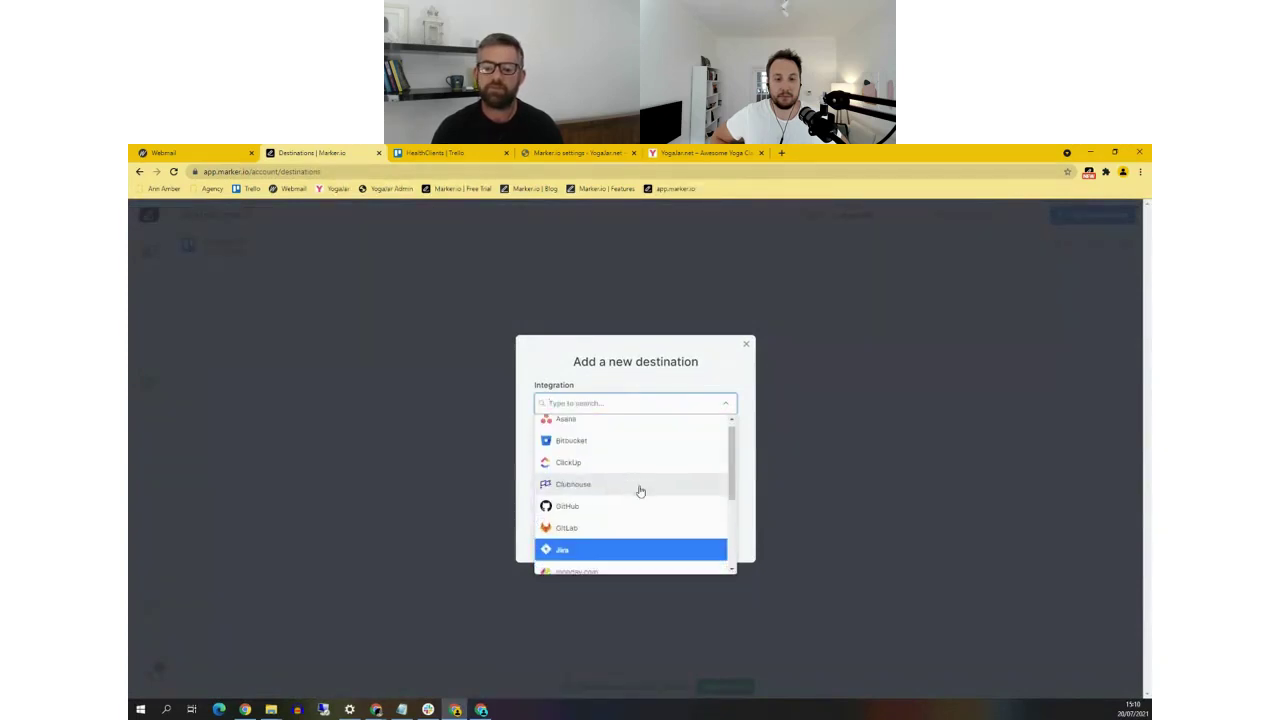
scroll(640, 489, down, 1)
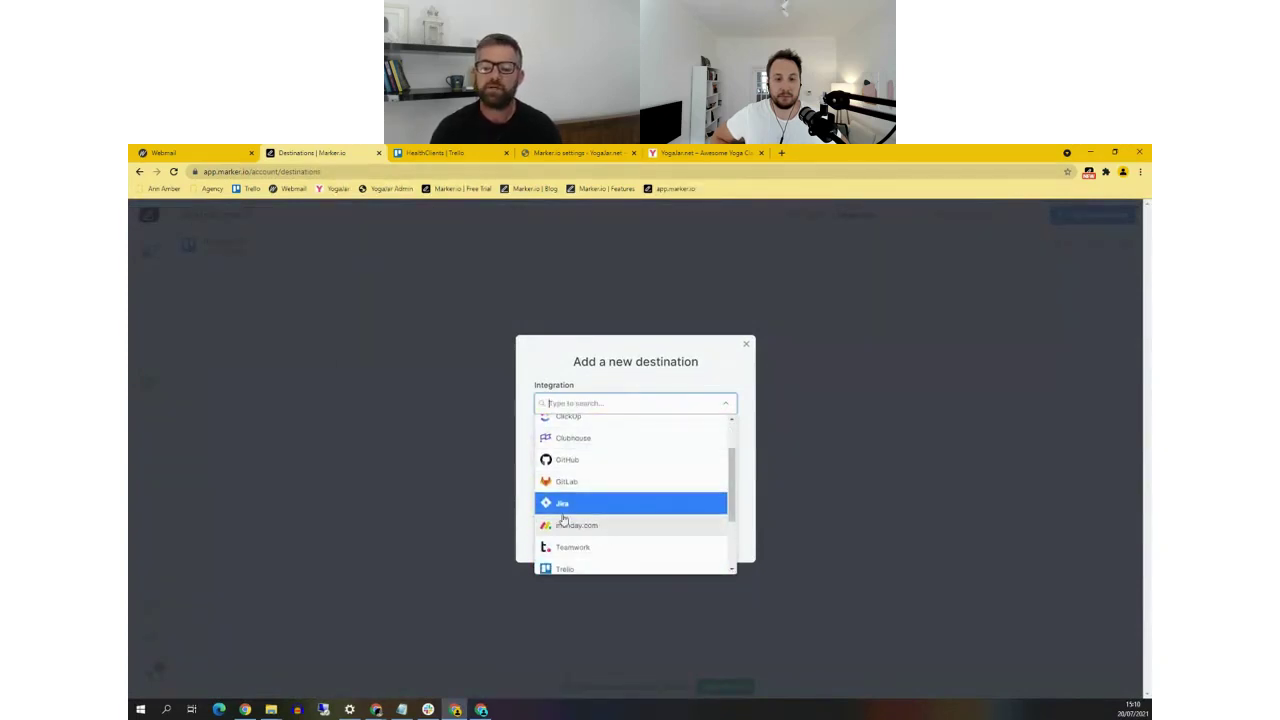
click(567, 504)
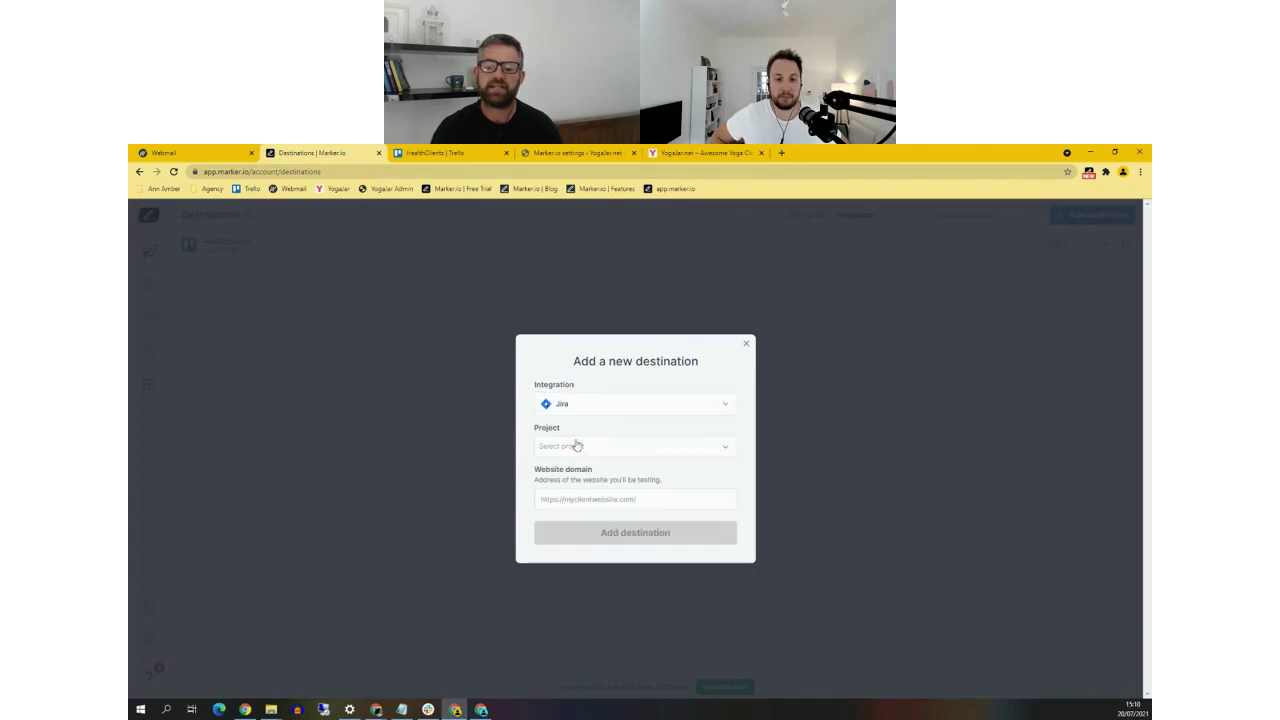
Create the destination for the HD - HealthClients_Dev project without a website domain and return to the destinations list
click(622, 446)
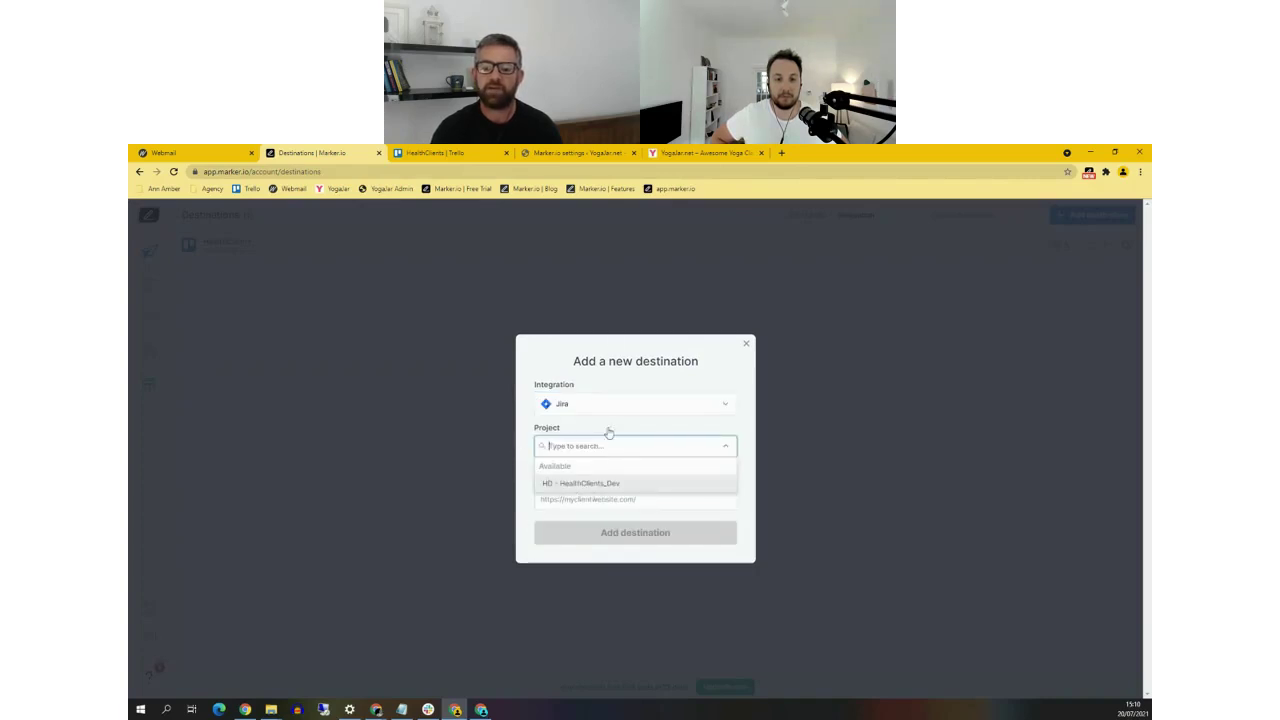
click(580, 483)
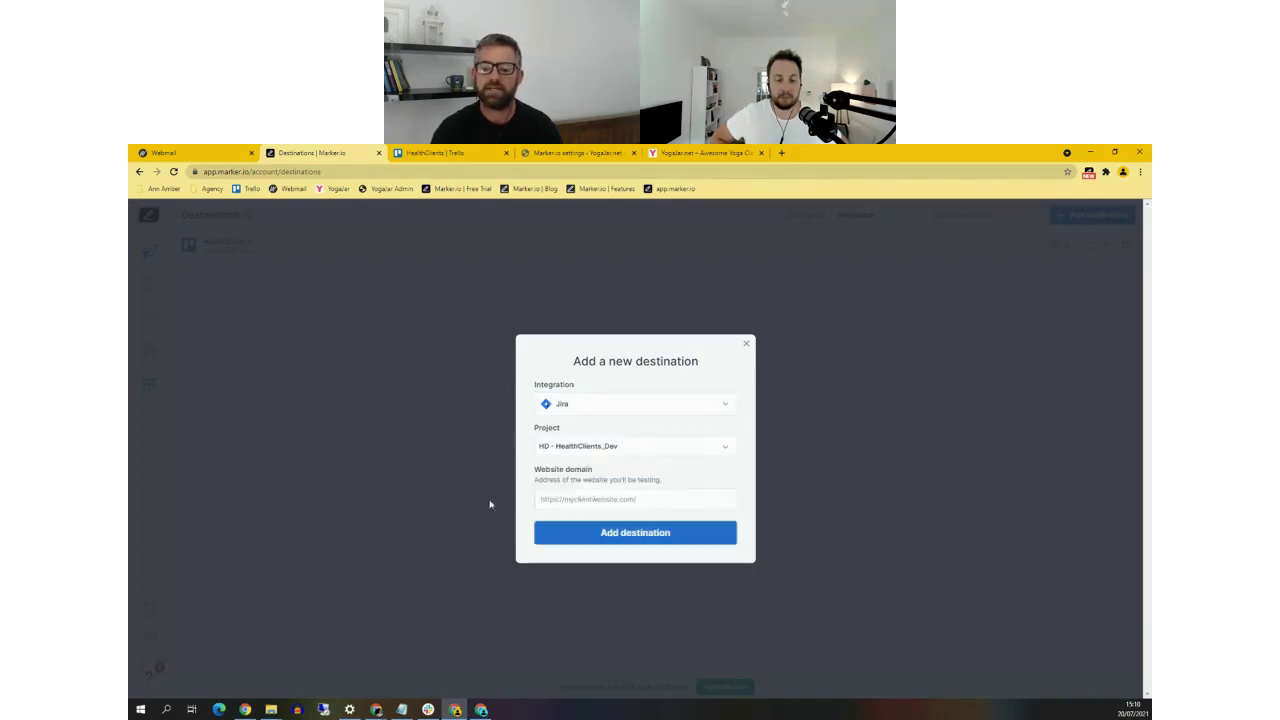
click(552, 500)
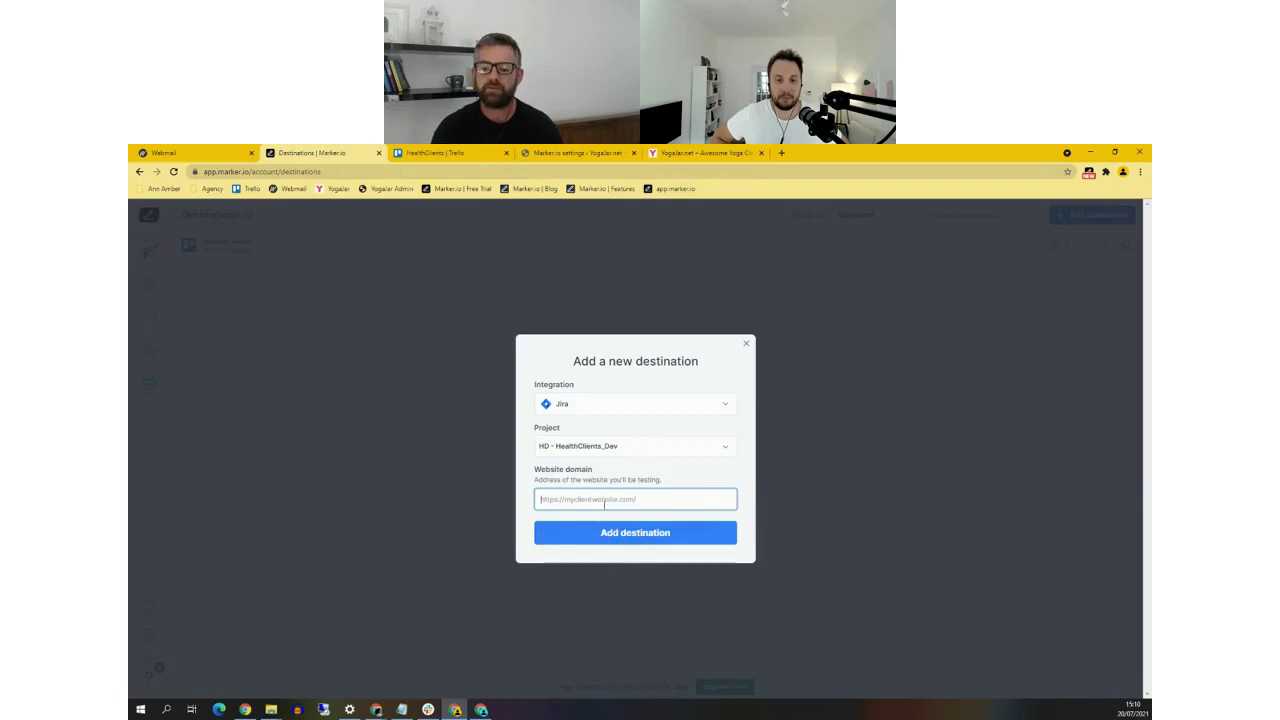
click(651, 532)
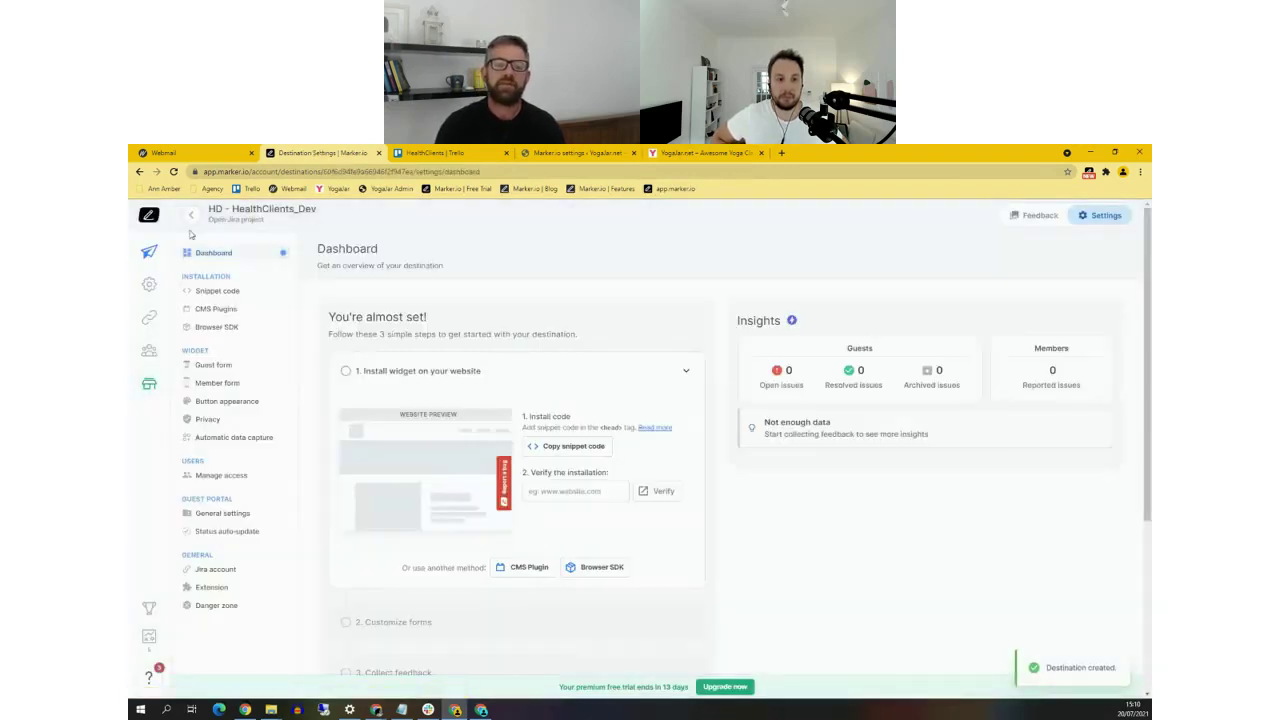
click(152, 252)
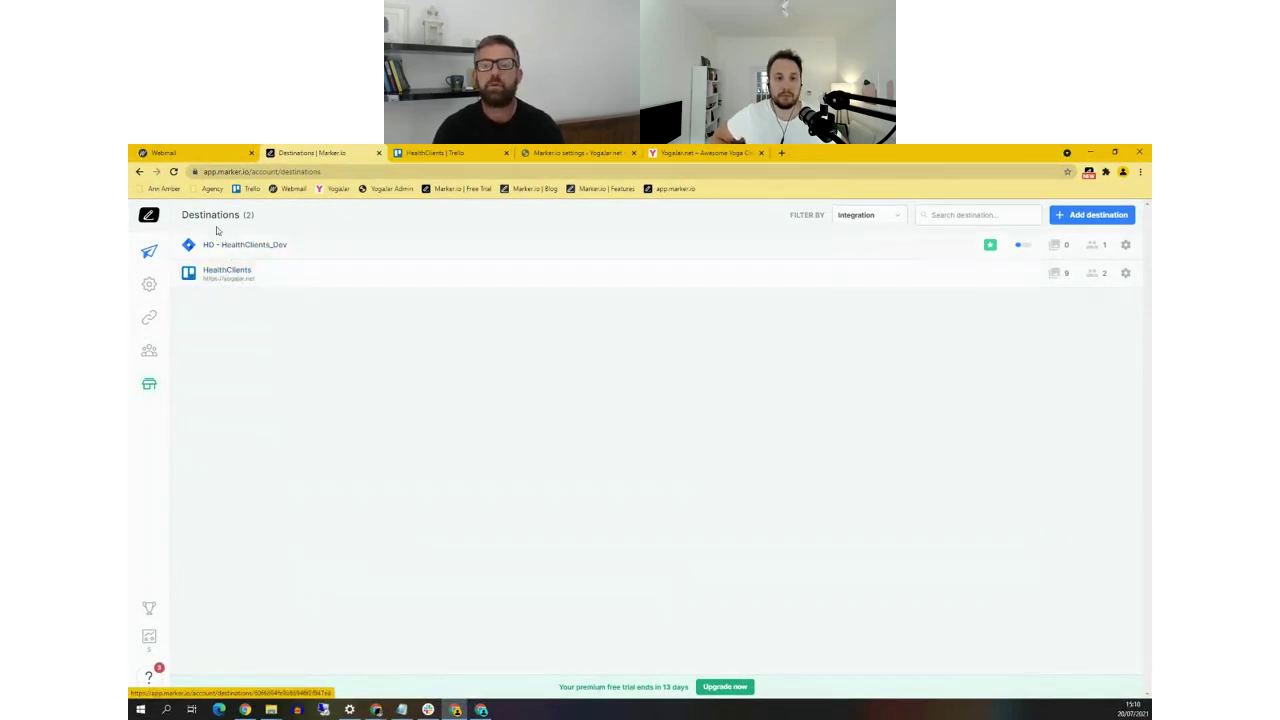
Switch to the YogaJar WordPress admin and search the plugins available to add for "marker.io"
click(576, 155)
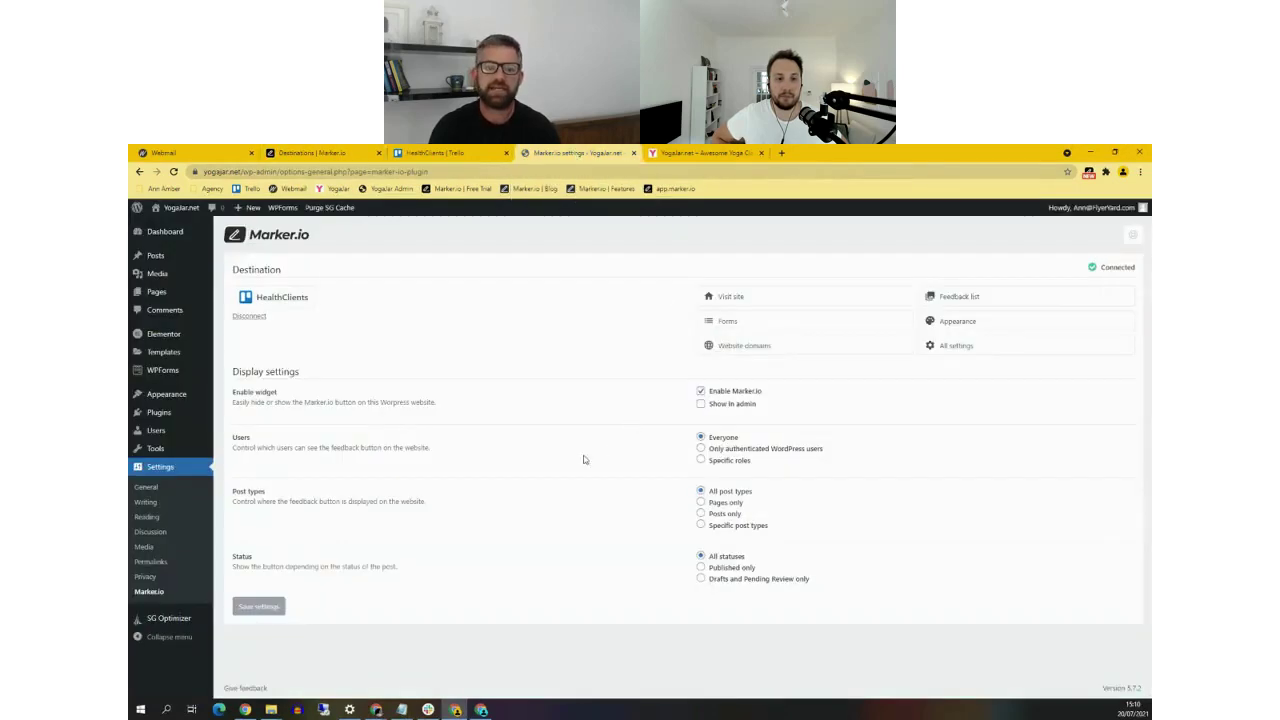
click(162, 235)
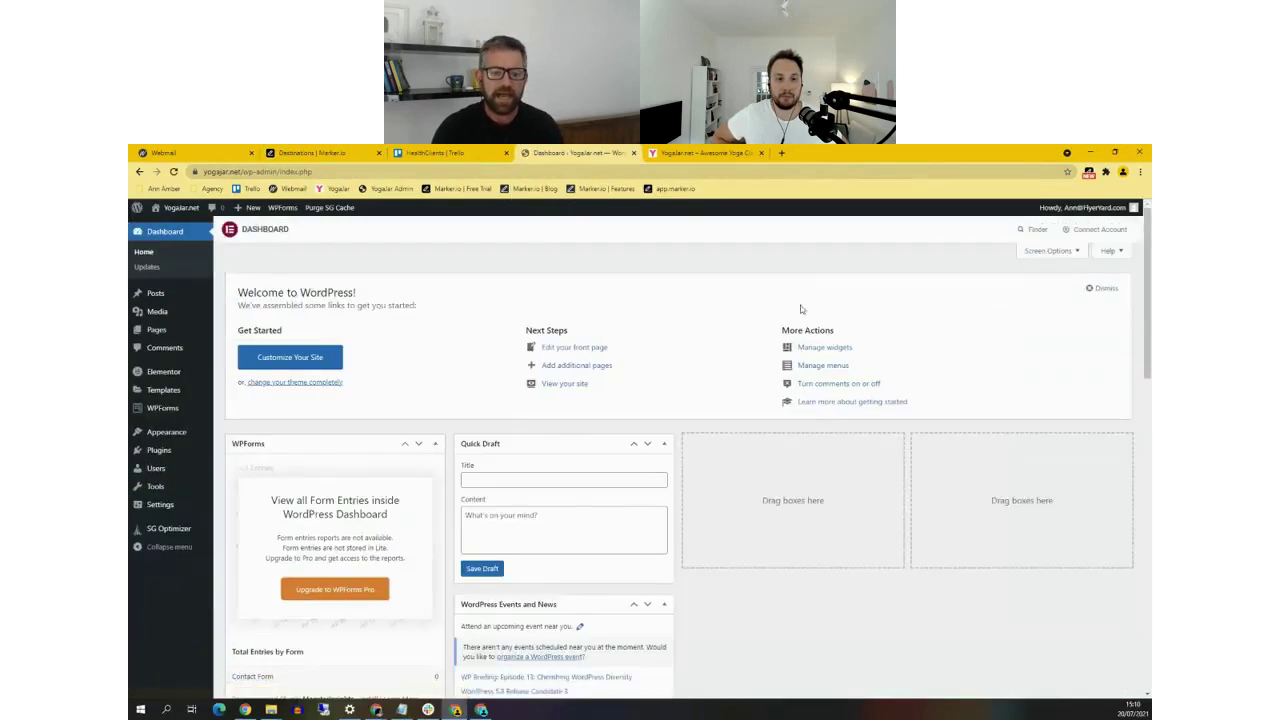
click(164, 456)
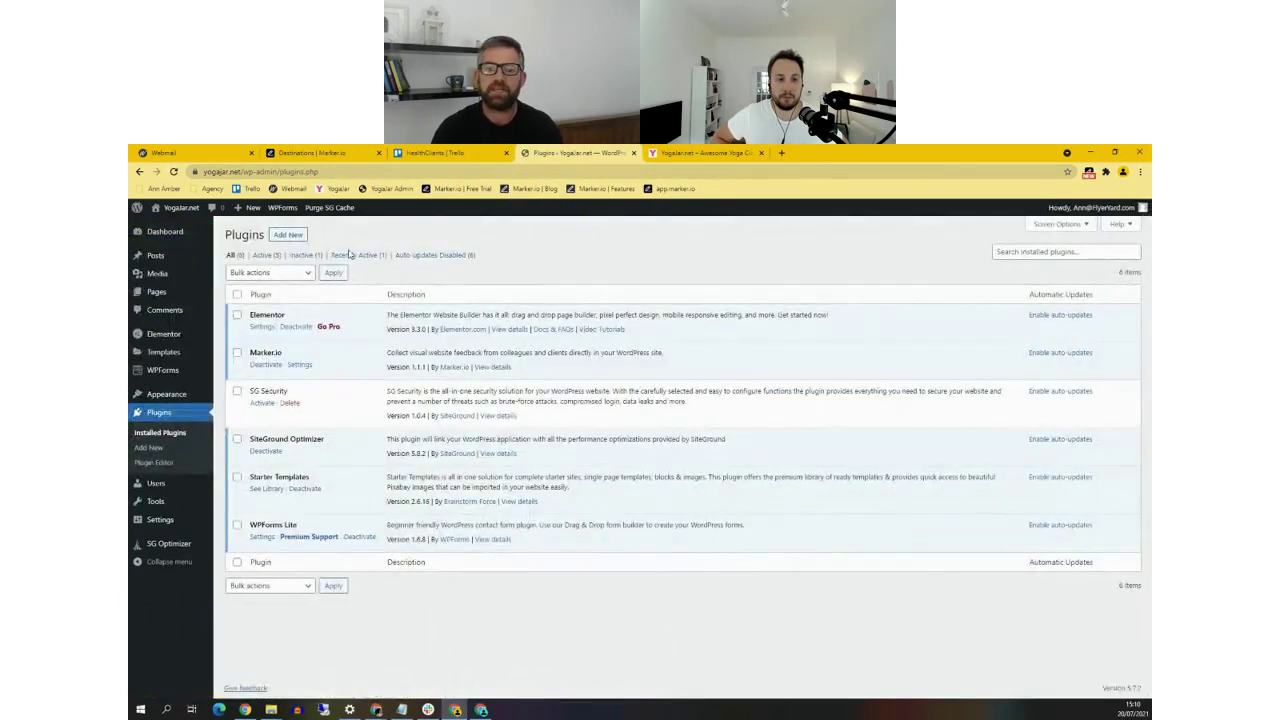
click(286, 234)
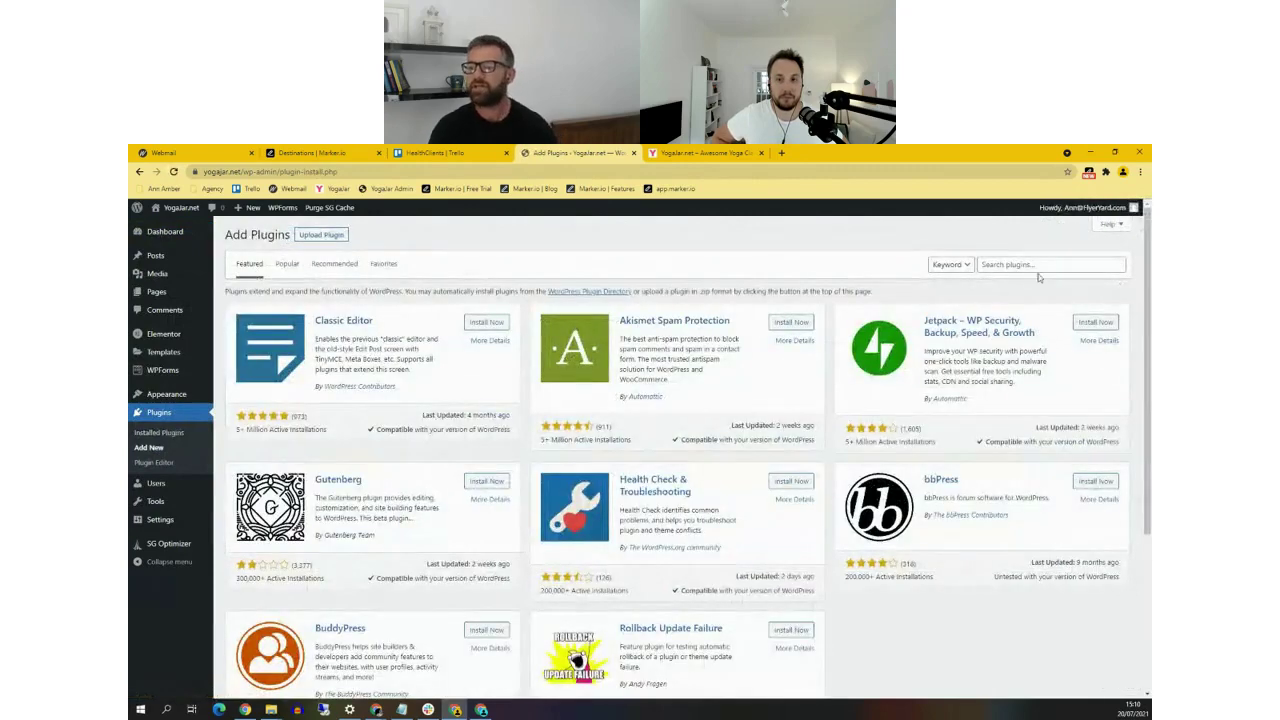
click(1038, 265)
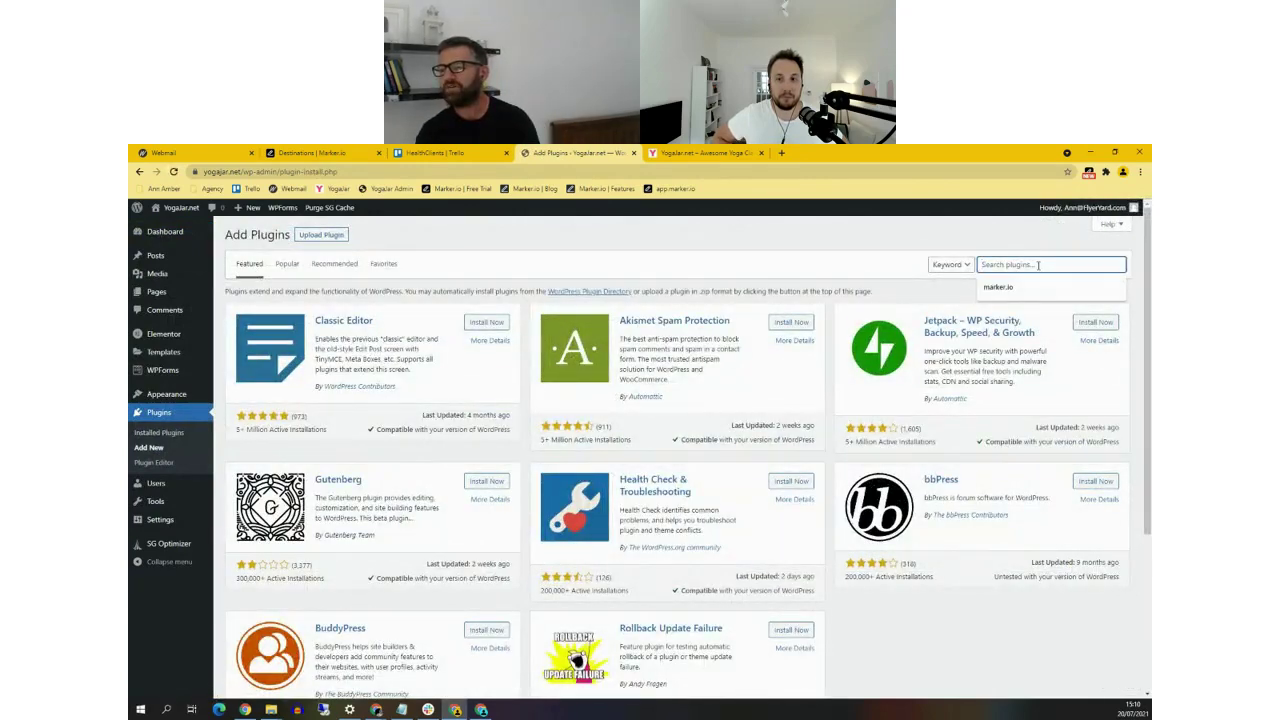
key(Down)
key(Return)
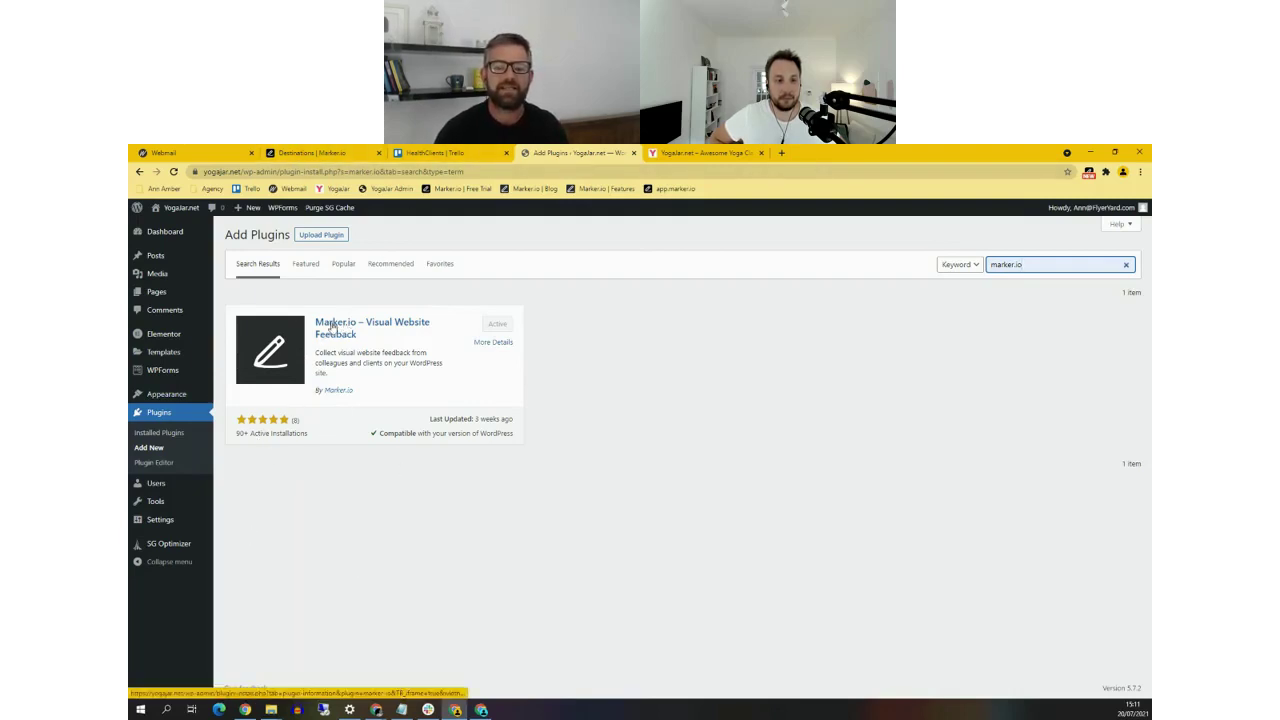
Open the Marker.io plugin settings in WordPress and disconnect the HealthClients destination
click(161, 522)
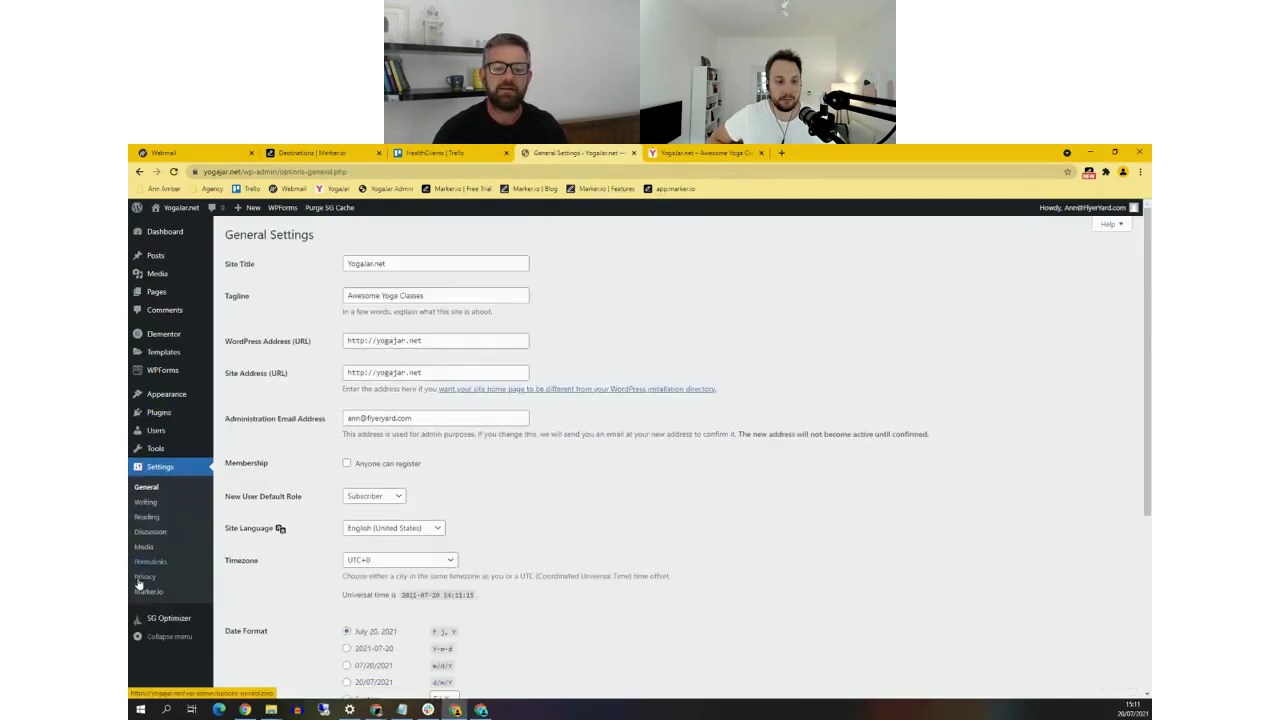
click(148, 592)
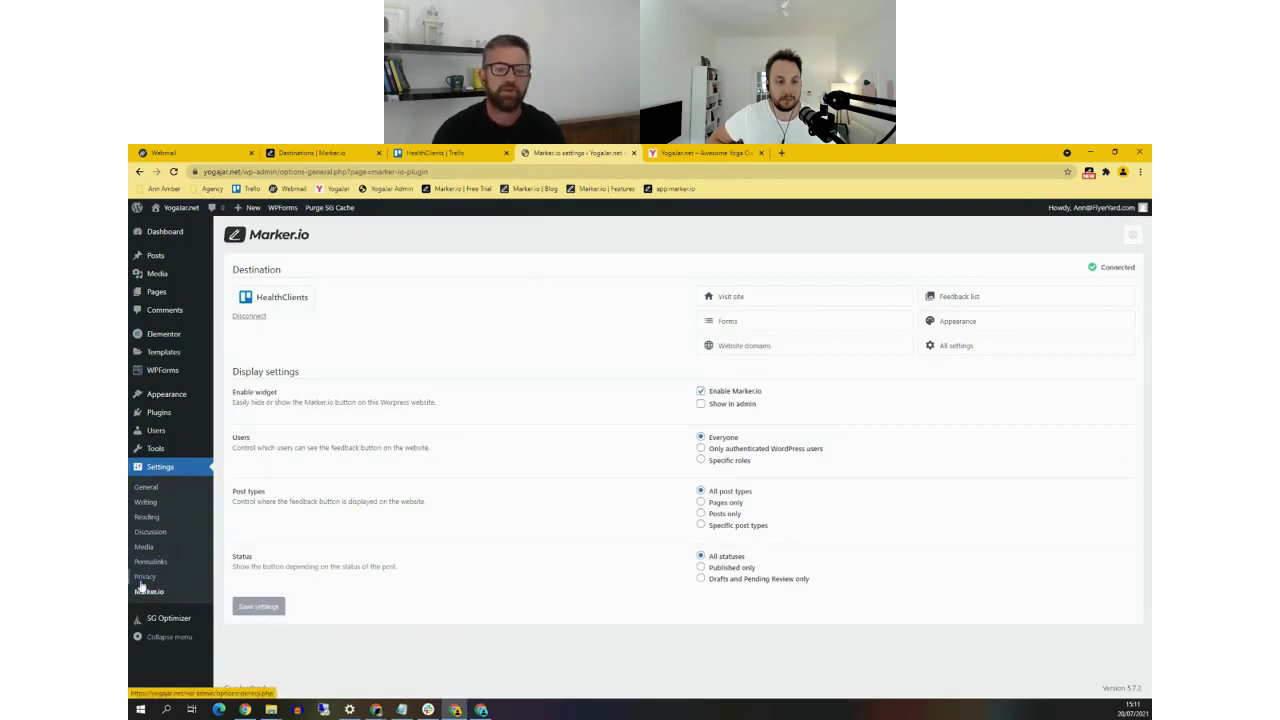
click(251, 317)
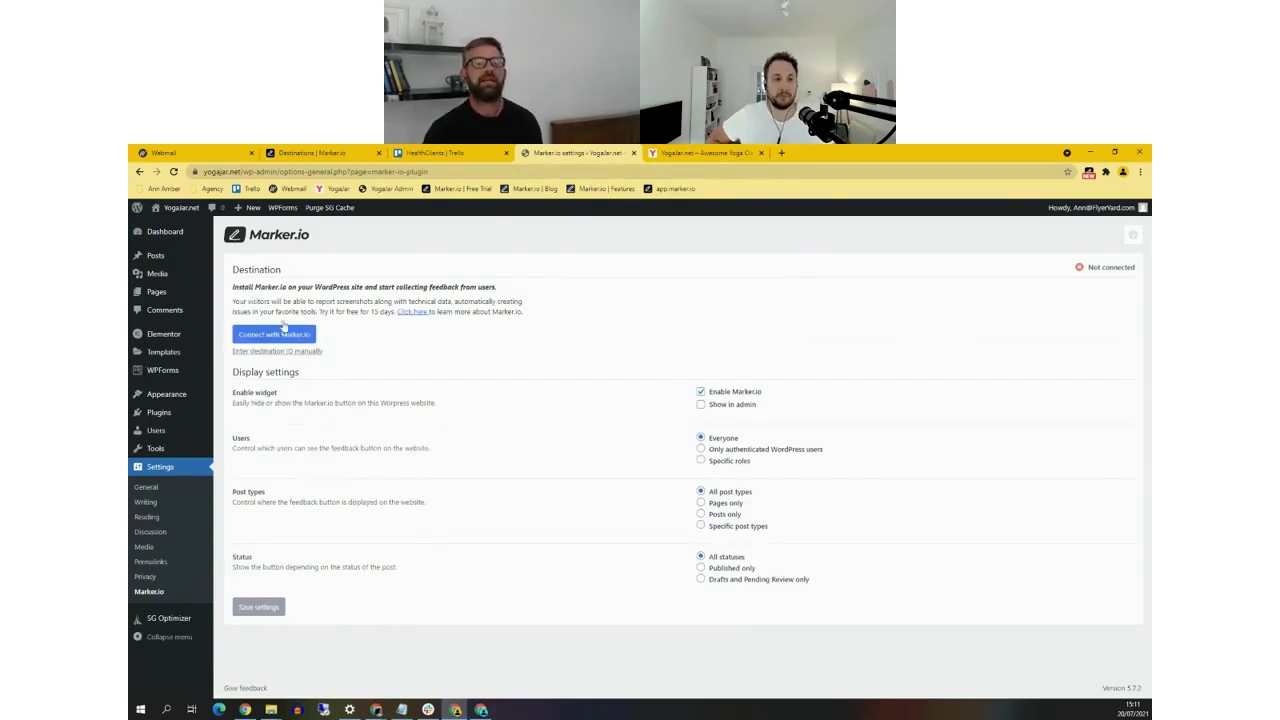
Connect the WordPress site with Marker.io using the existing HealthClients Trello destination
click(277, 338)
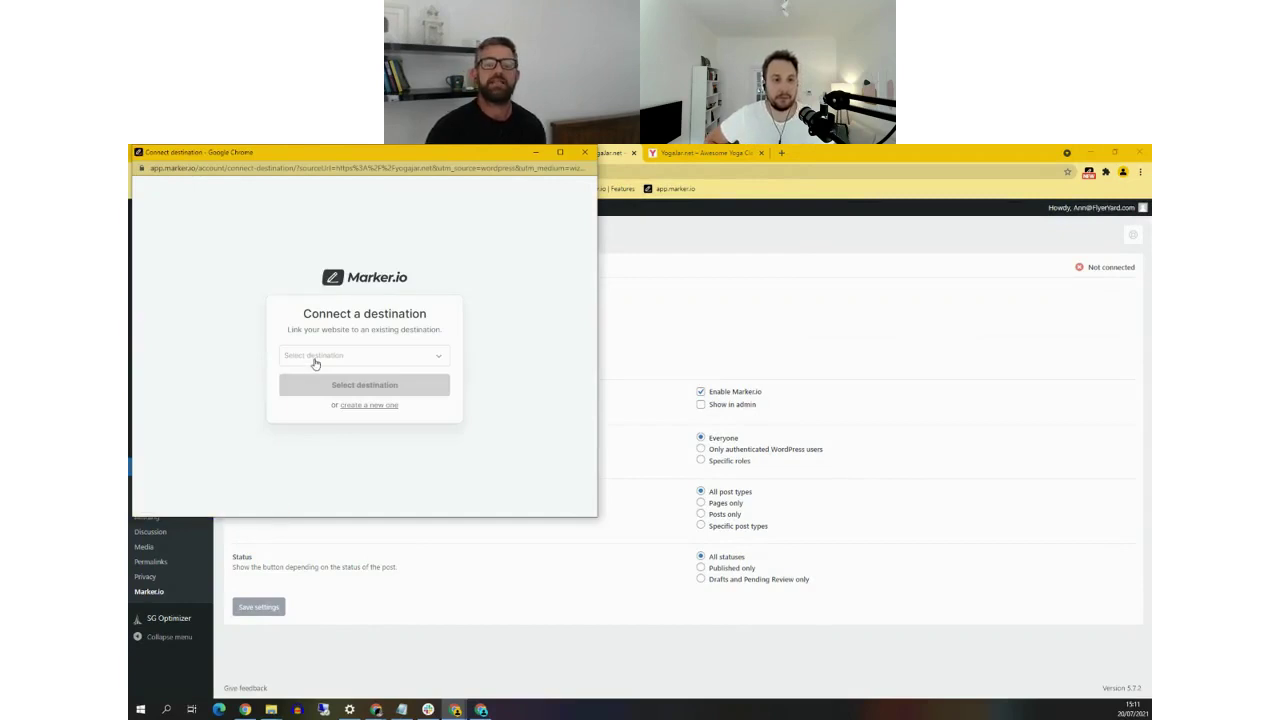
drag(330, 154, 419, 193)
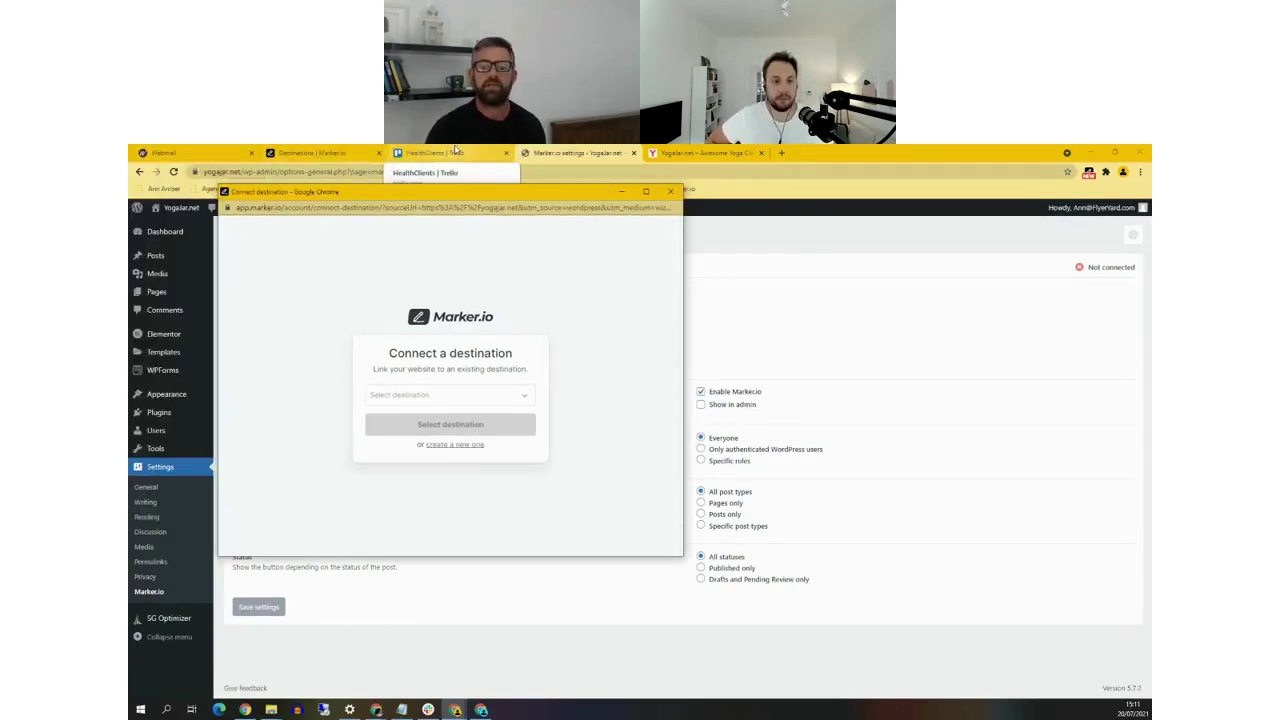
click(521, 399)
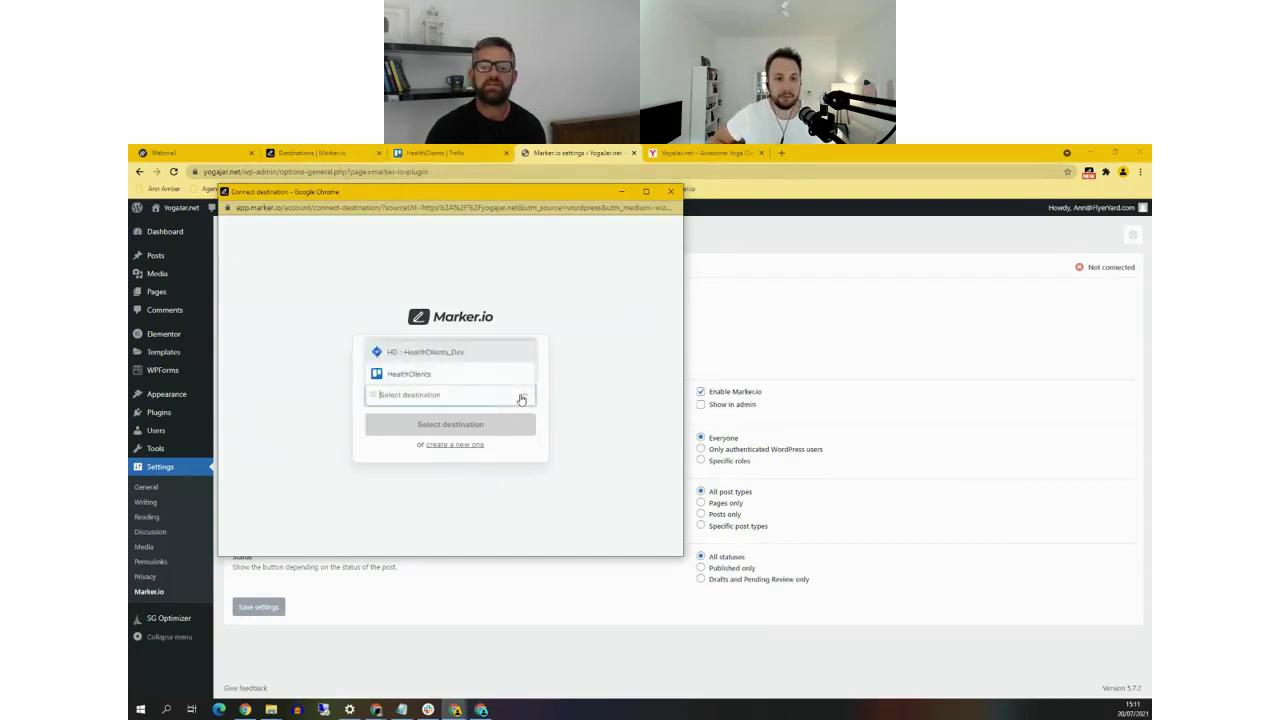
click(420, 378)
click(445, 424)
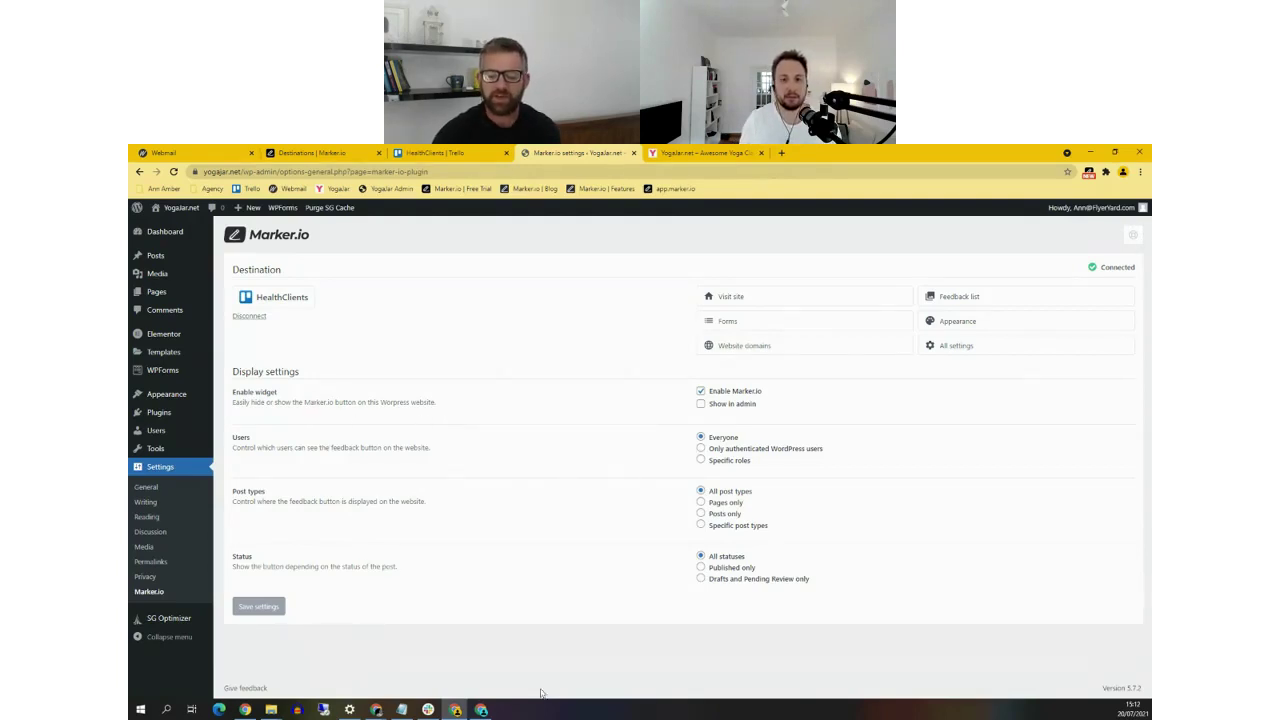
Open the YogaJar website in a new incognito window of the client's browser
right_click(481, 709)
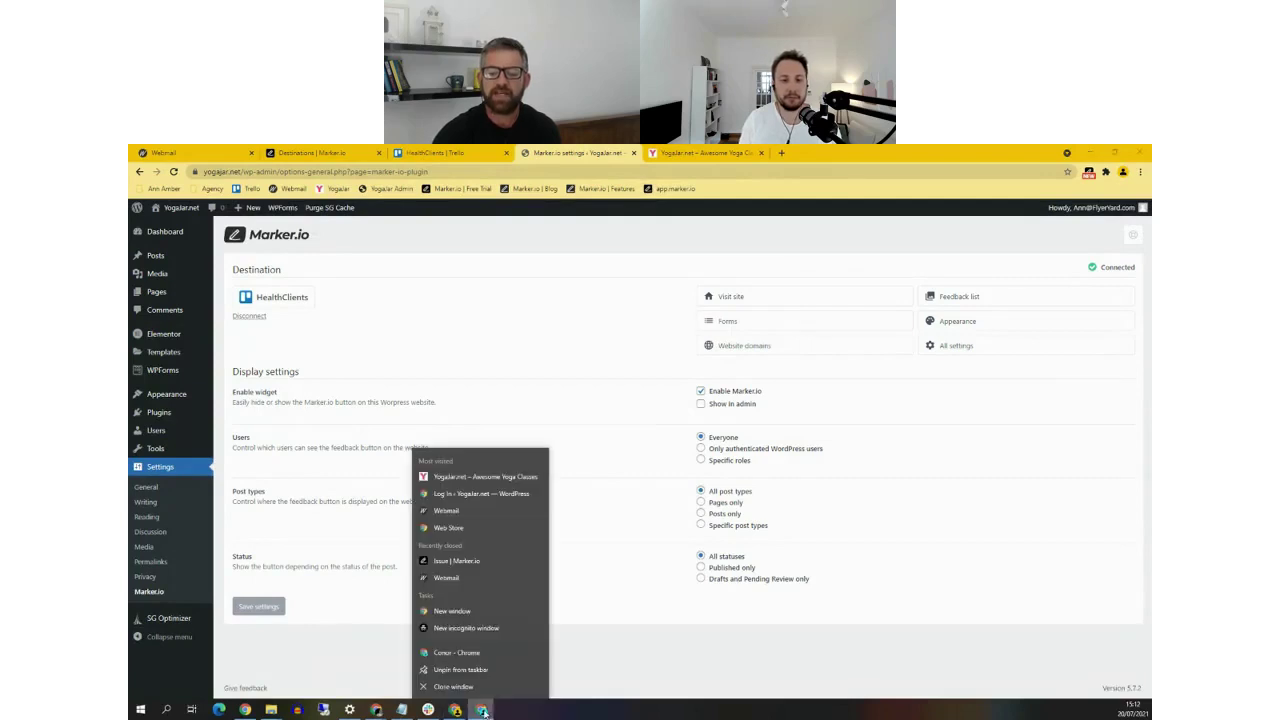
click(468, 628)
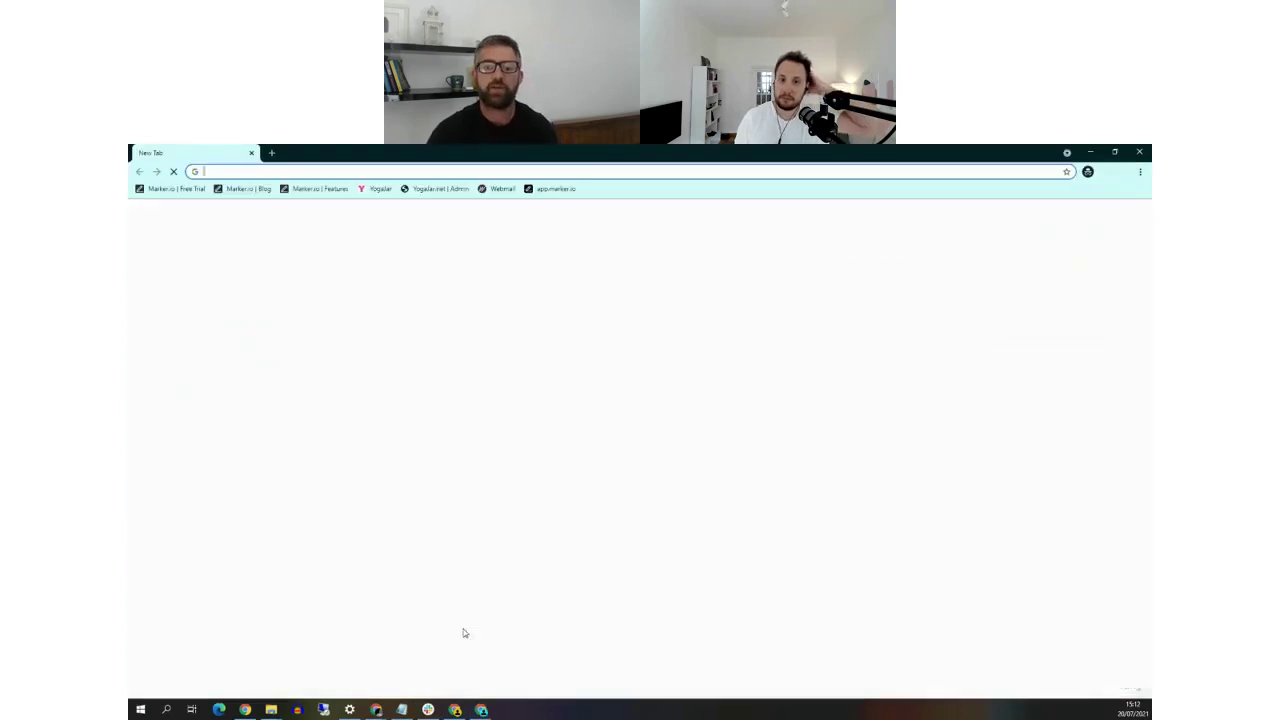
click(378, 188)
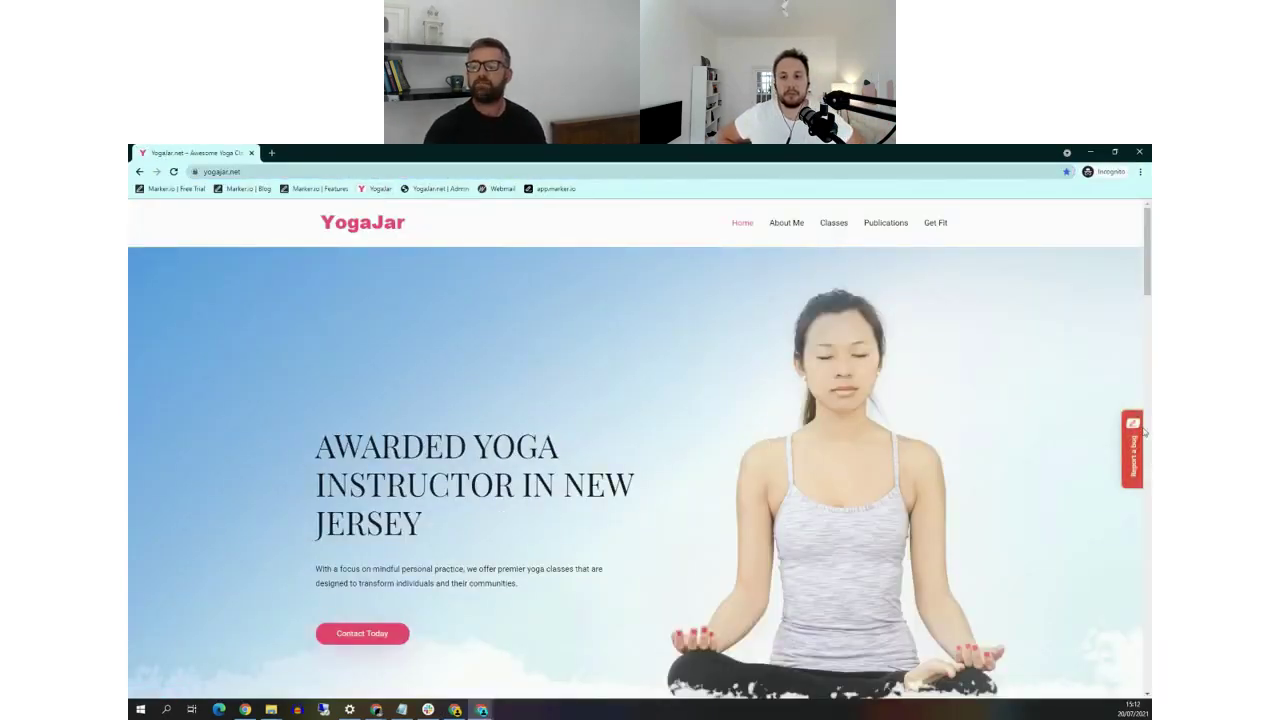
Open the bug report form on the YogaJar home page as a guest, then leave it without sending feedback
click(1133, 473)
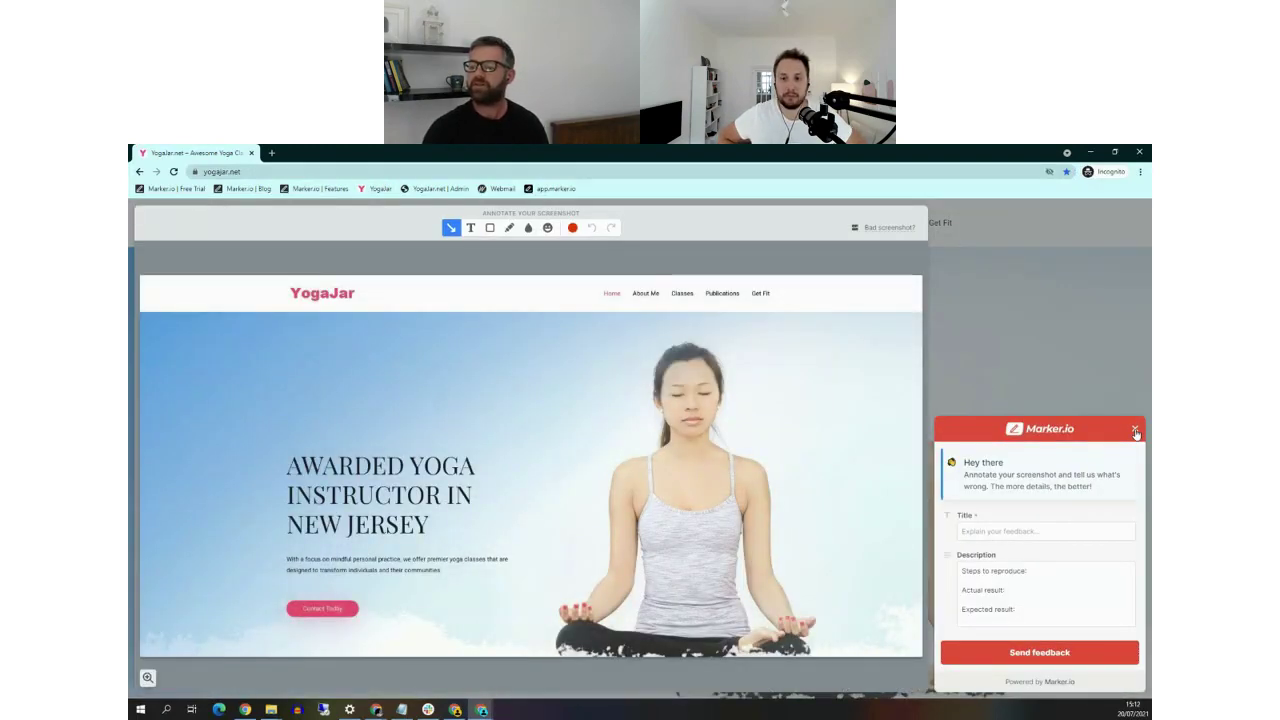
click(1135, 431)
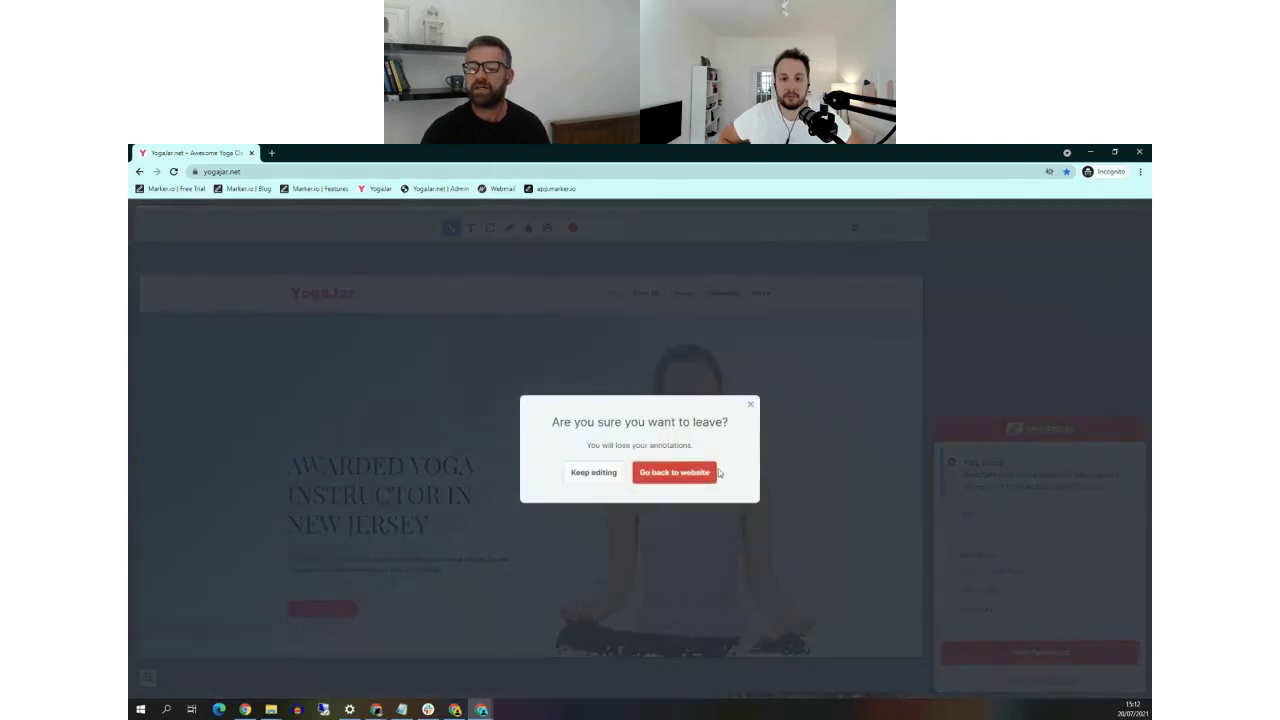
click(594, 476)
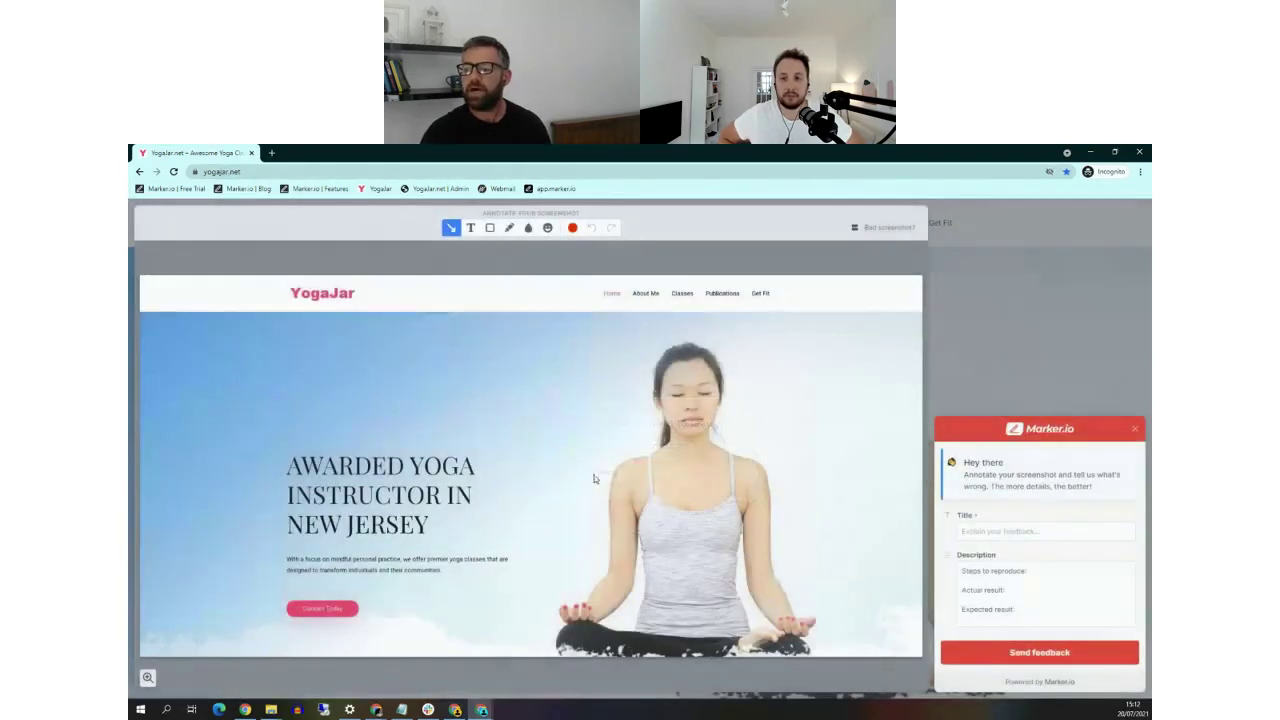
click(1135, 429)
click(680, 476)
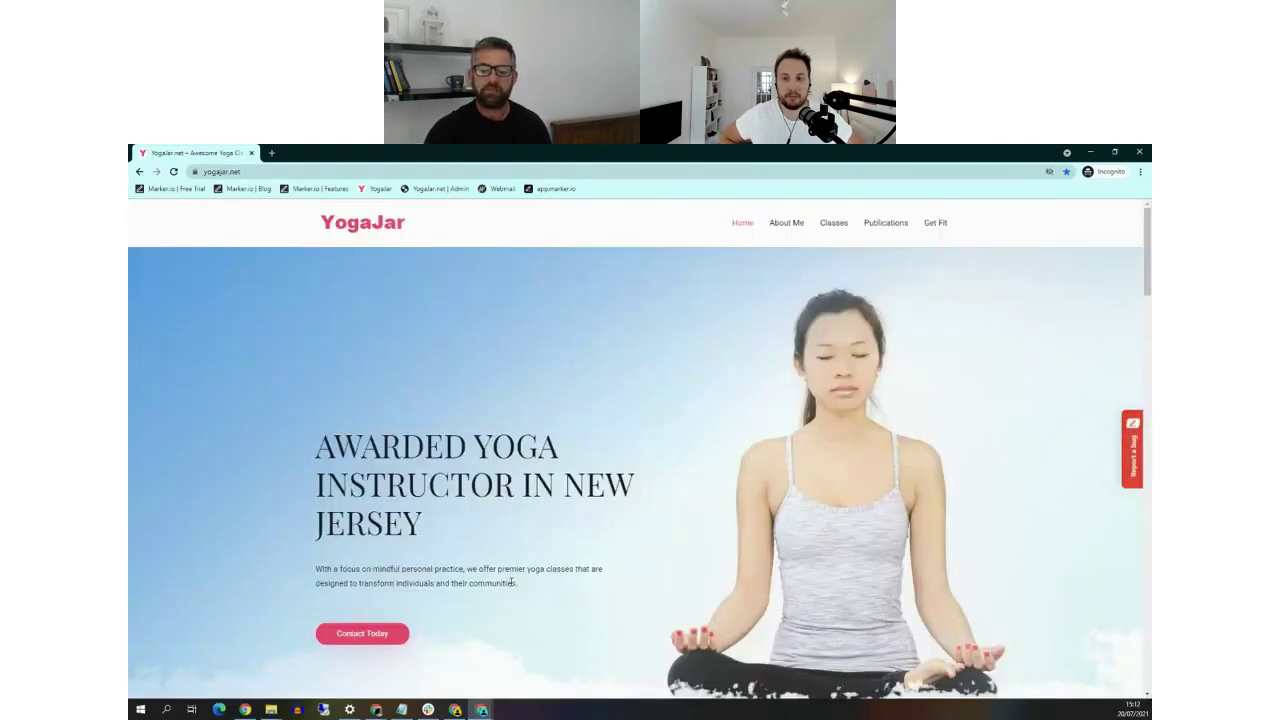
In the WordPress Marker.io settings, restrict the feedback button to only authenticated WordPress users, save, and purge the SG cache
mouse_move(455, 711)
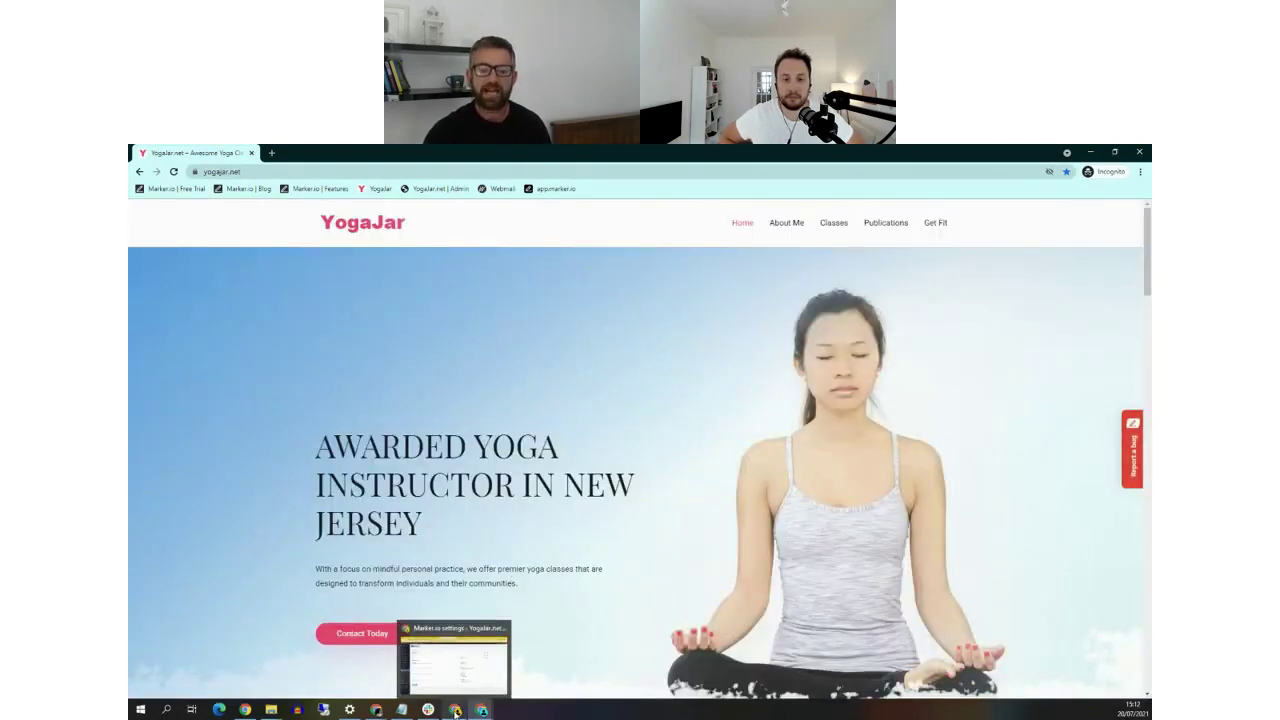
click(455, 660)
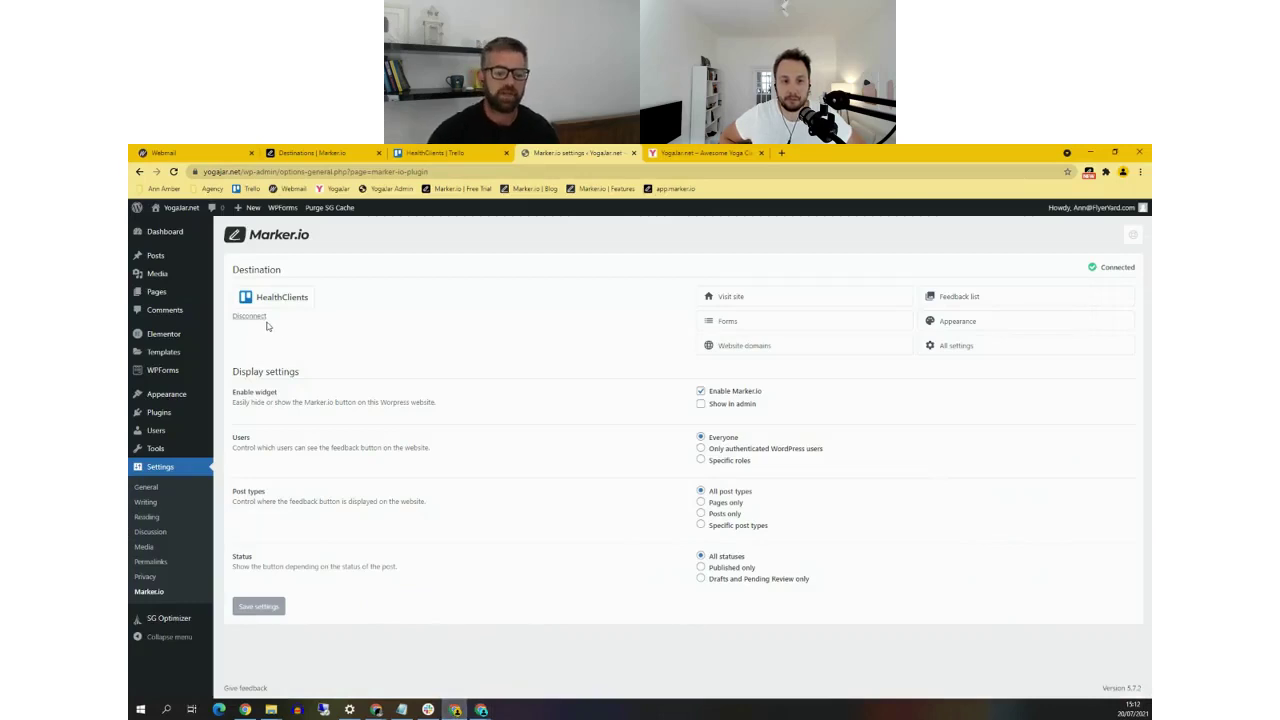
click(154, 594)
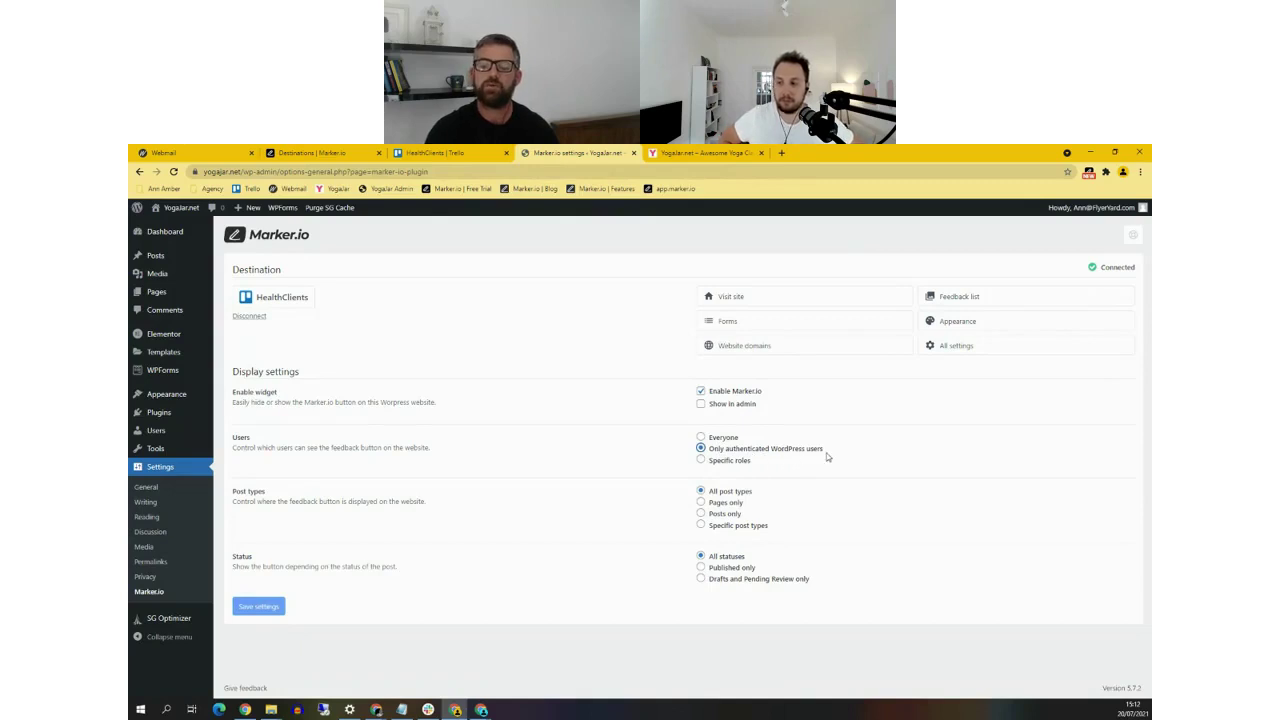
click(732, 463)
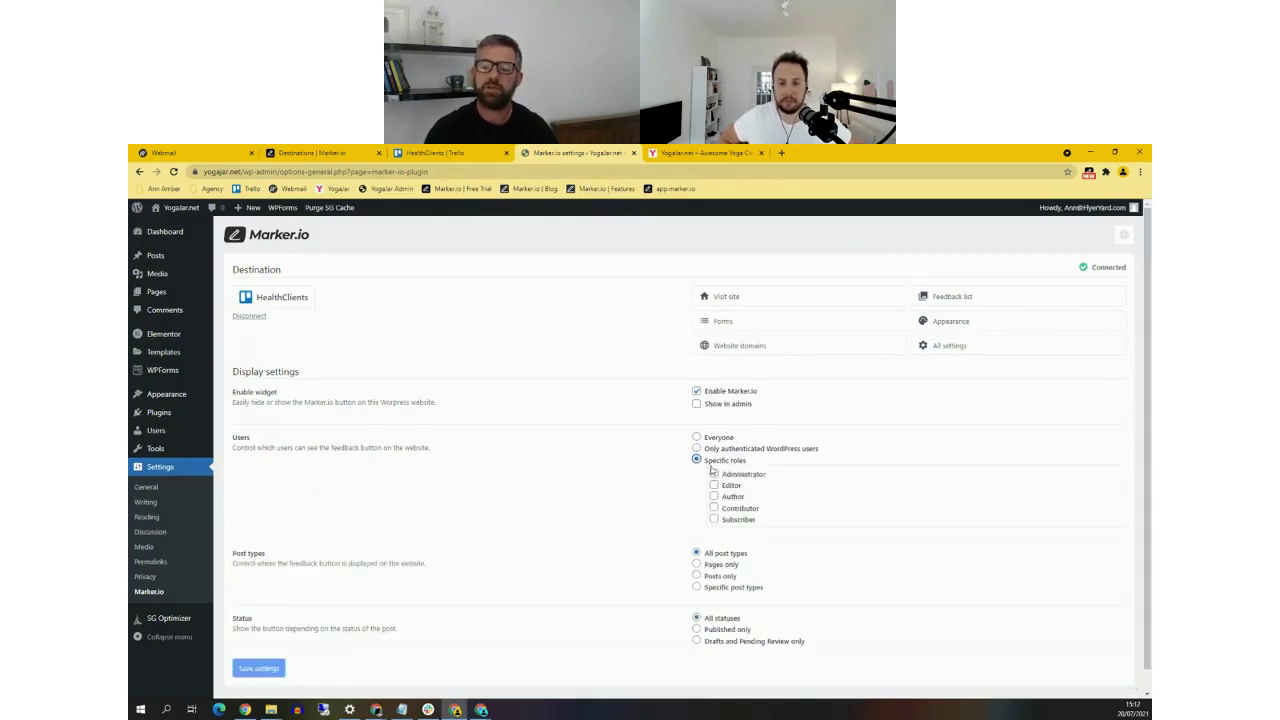
click(724, 450)
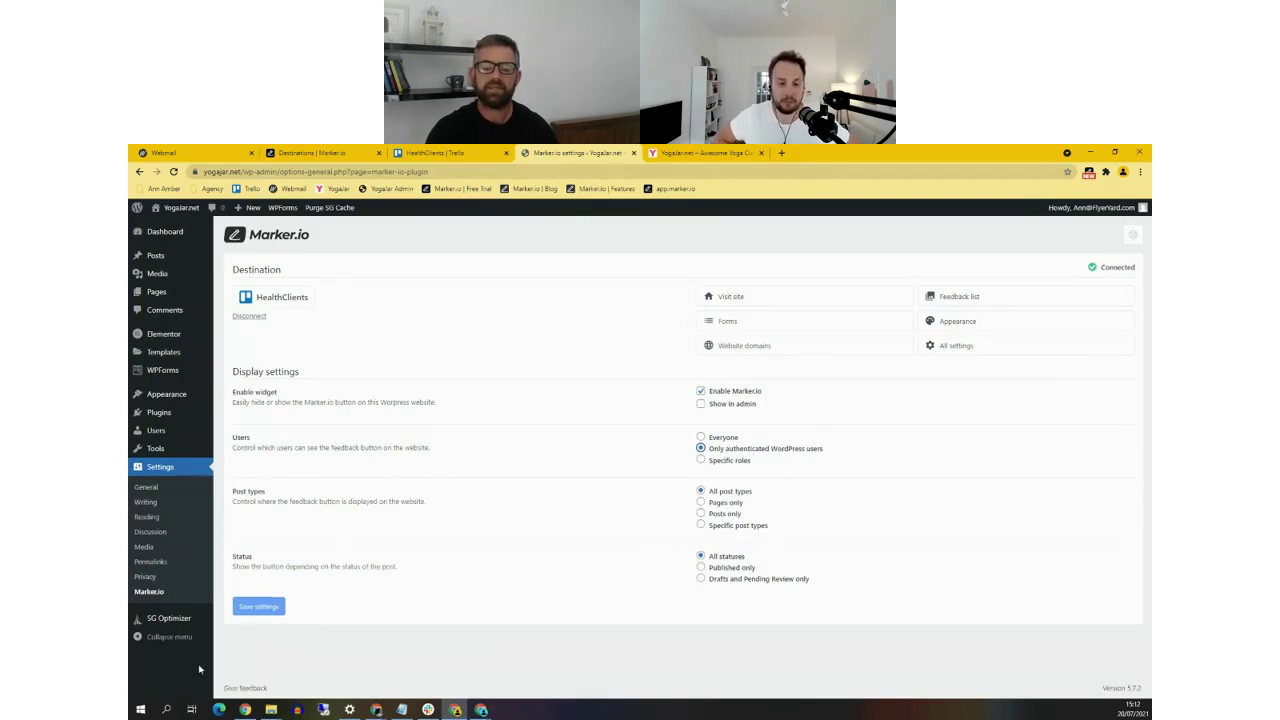
click(262, 607)
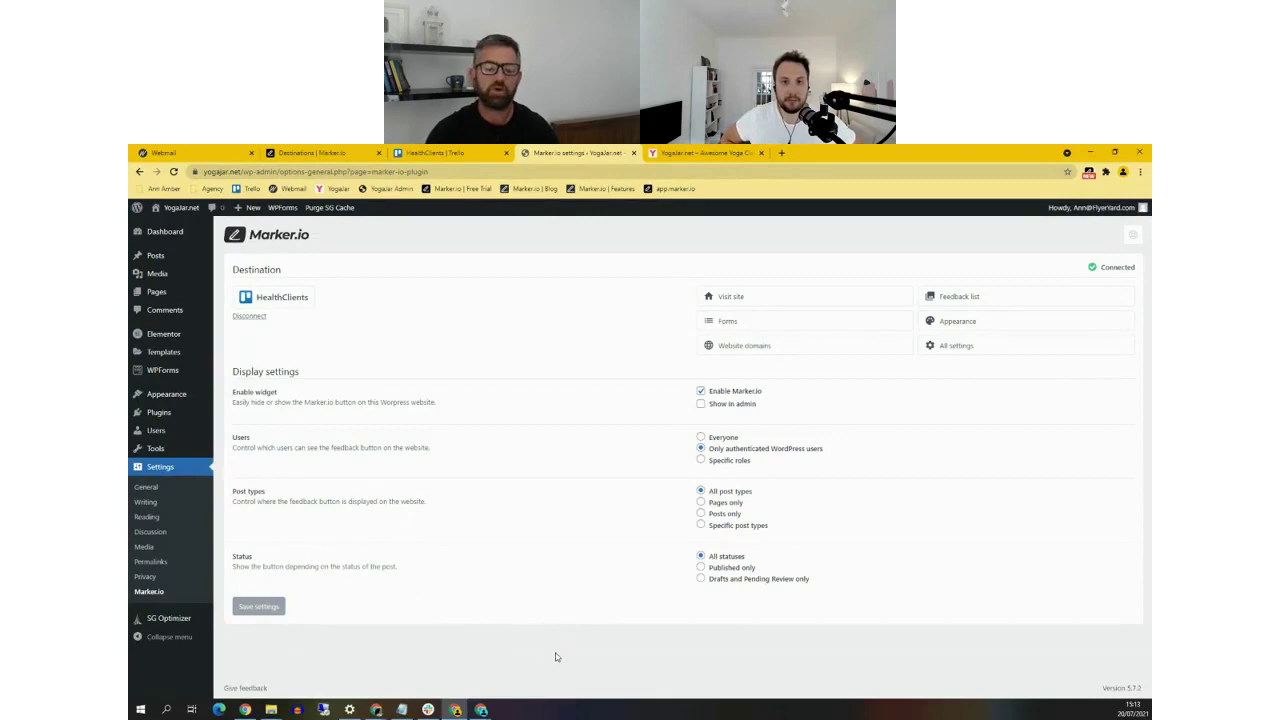
click(339, 209)
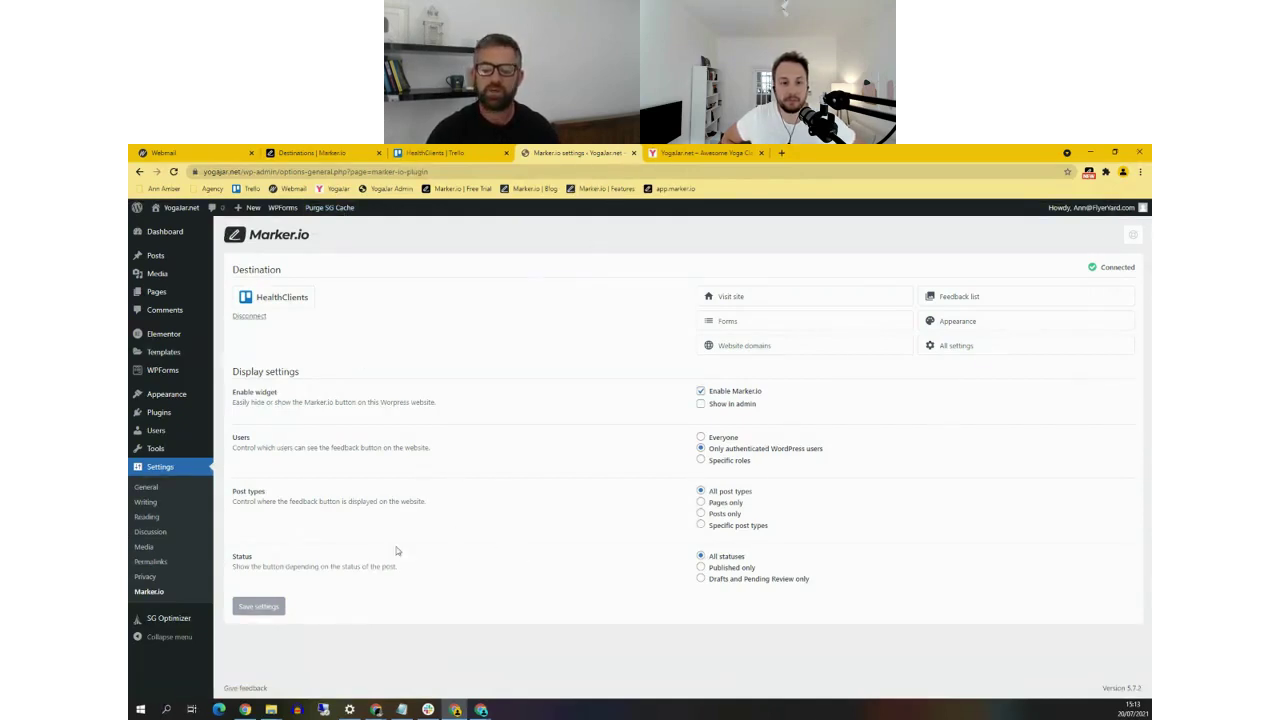
Switch to the client's logged-in browser window and view the feedback button on the YogaJar About Me page
right_click(486, 707)
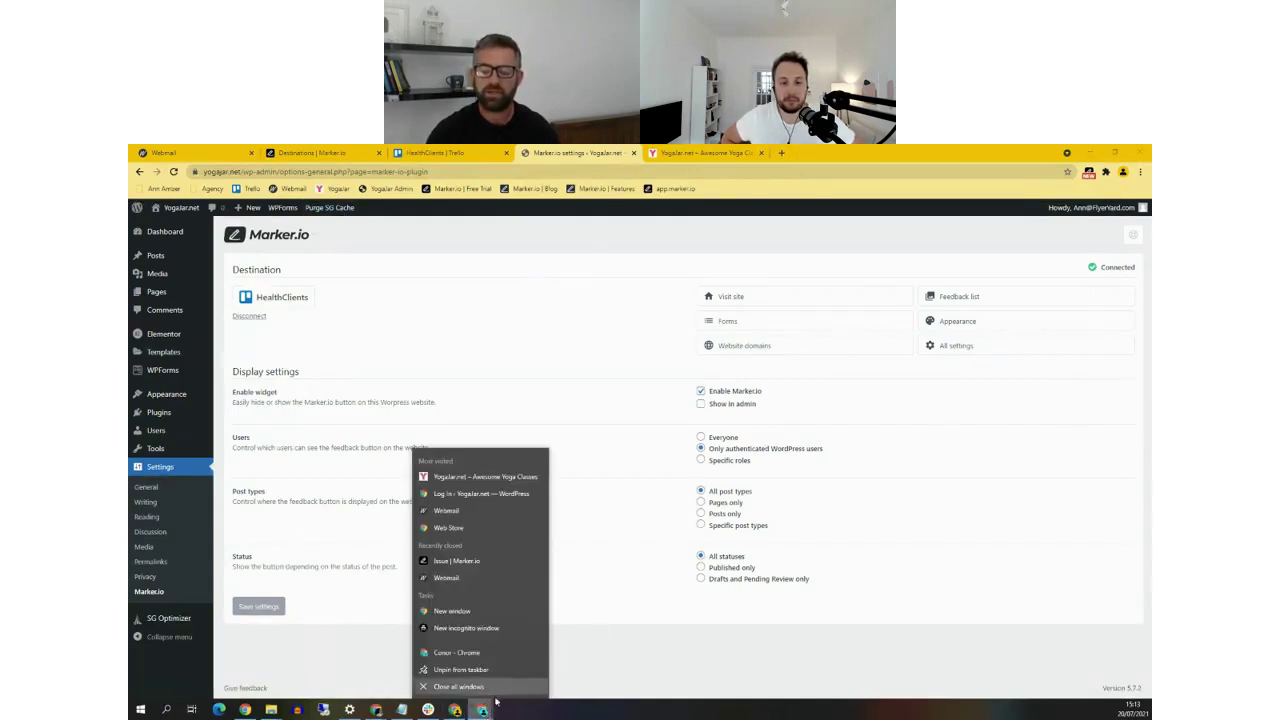
click(484, 708)
click(534, 667)
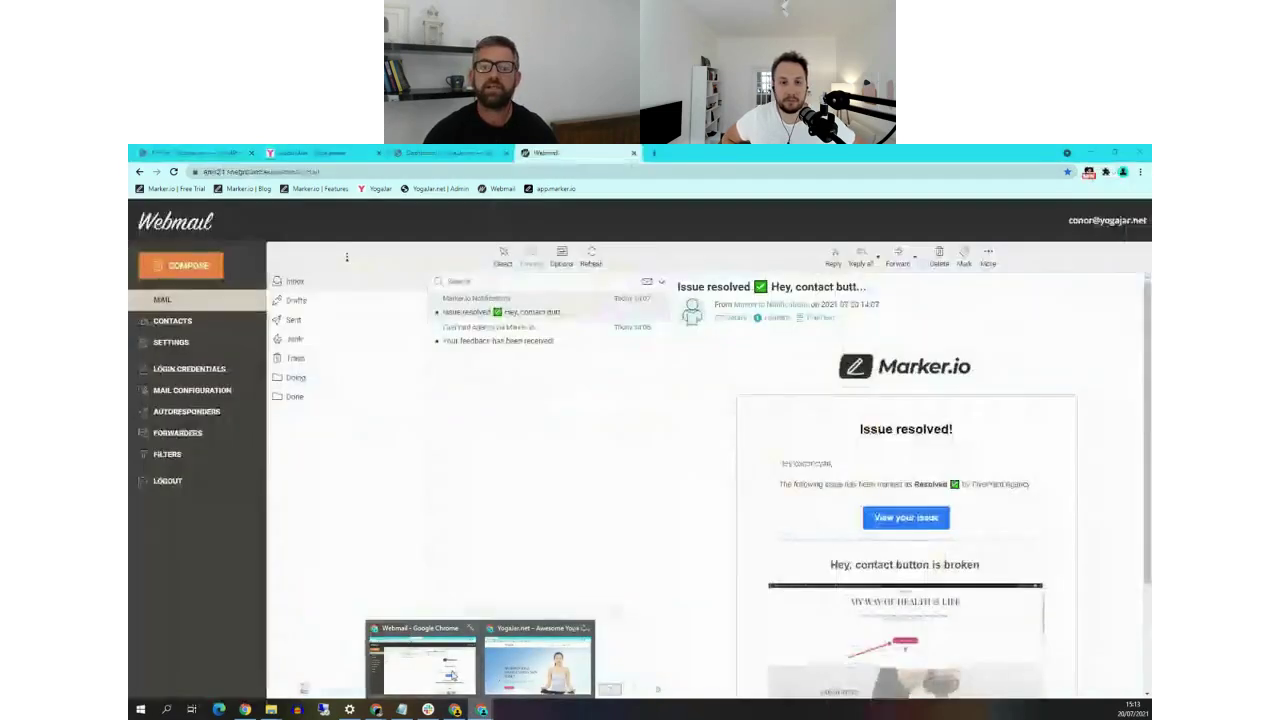
click(425, 665)
click(338, 156)
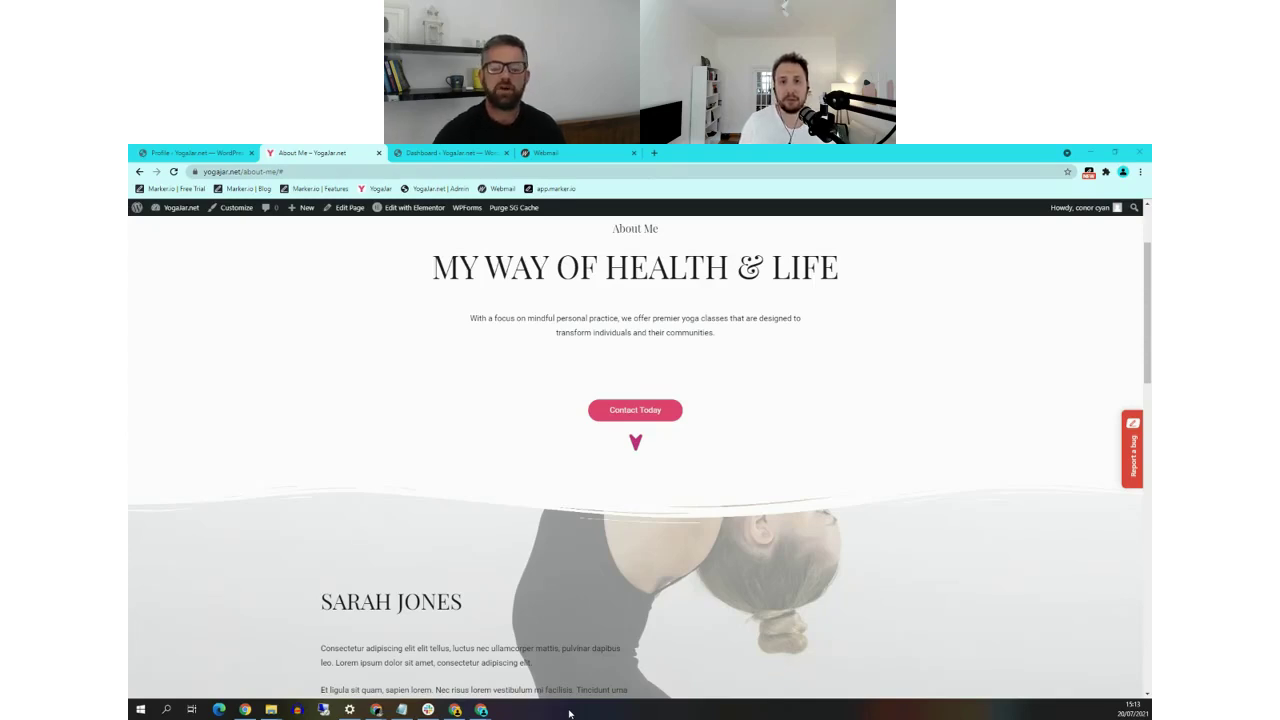
Open the "Hey, contact button is broken" card on the agency's HealthClients Trello board and follow its link to contact the reporter via Marker.io
click(455, 709)
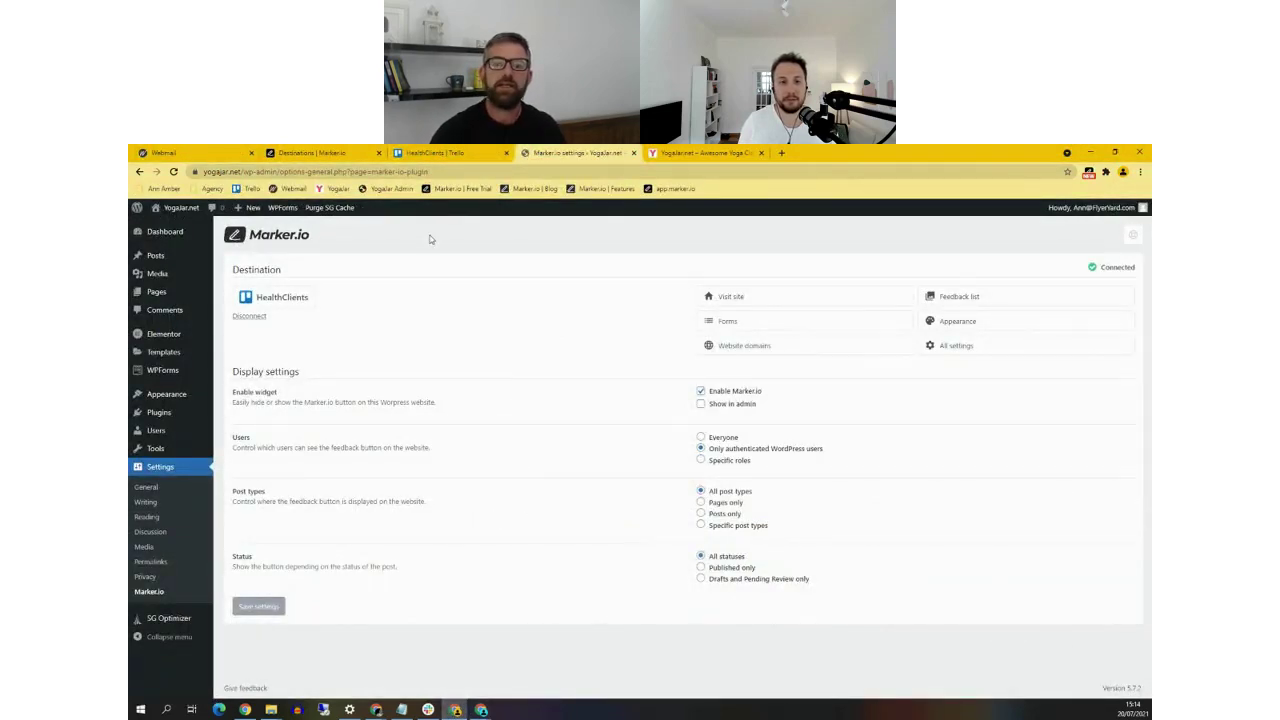
click(436, 154)
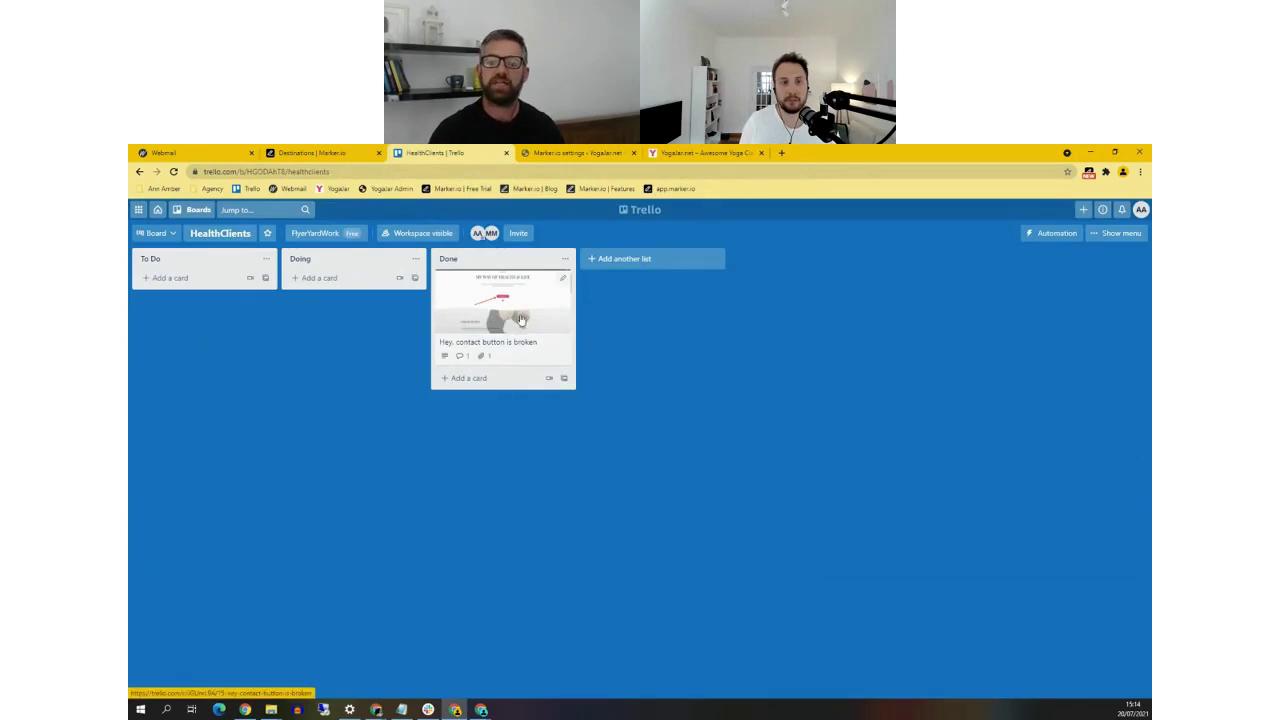
click(522, 315)
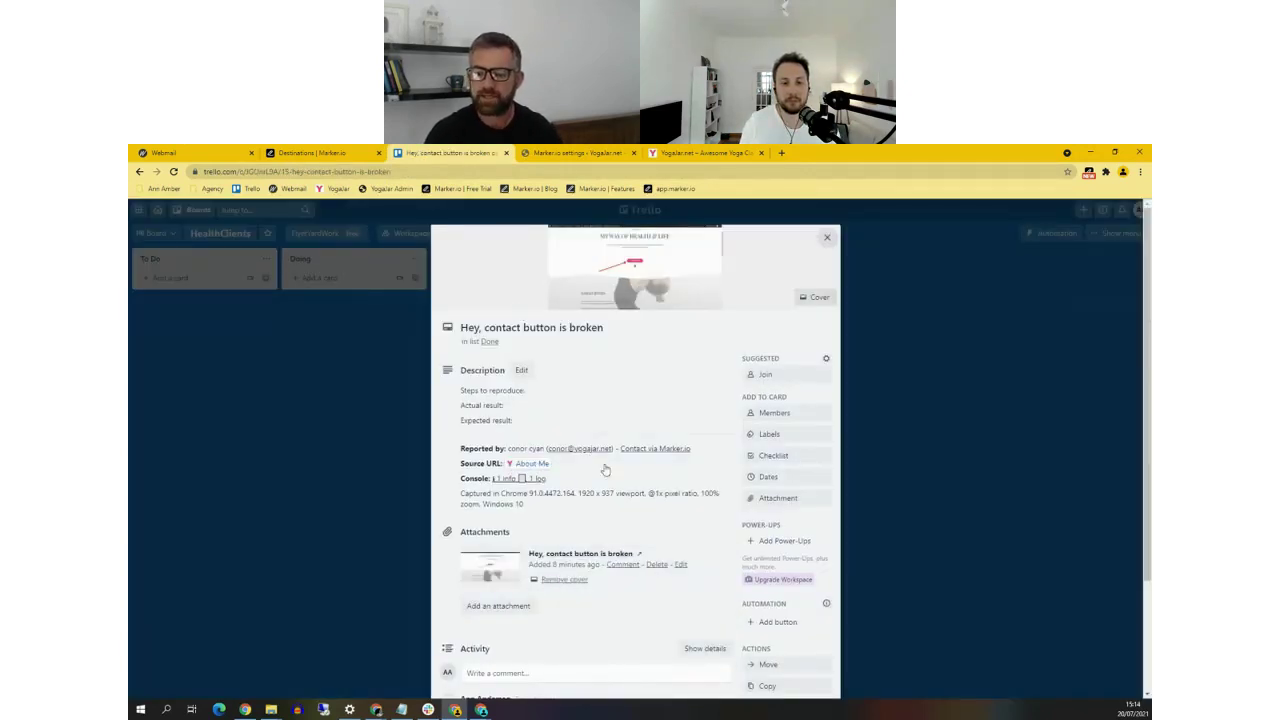
click(664, 450)
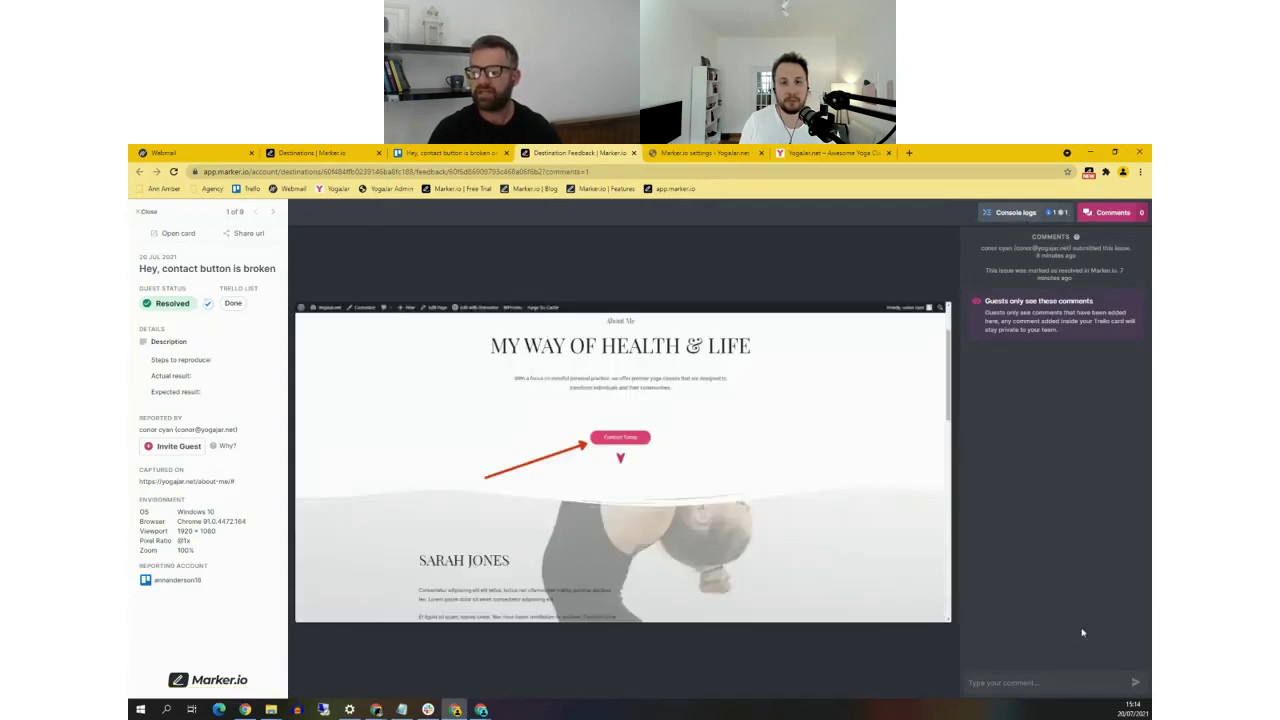
Post a guest-visible comment on the issue, greeting the client by first name and asking "does this look ok now?"
click(994, 683)
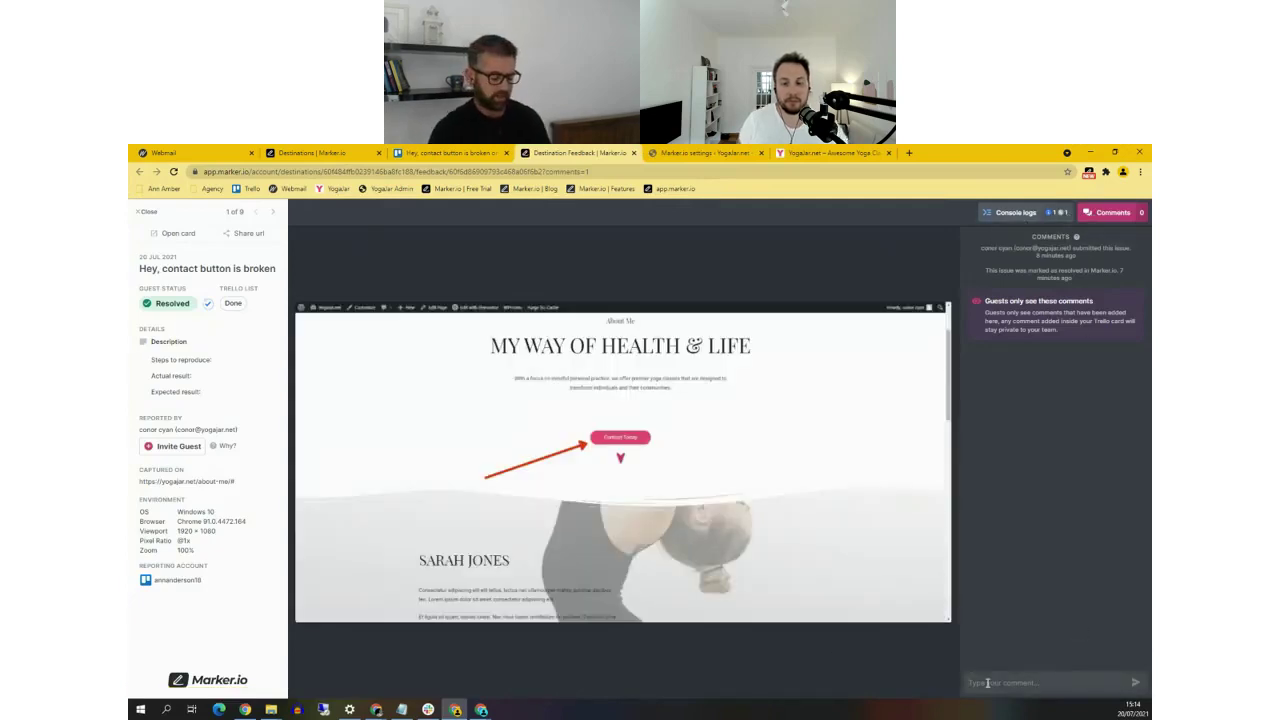
text(Hey!Con)
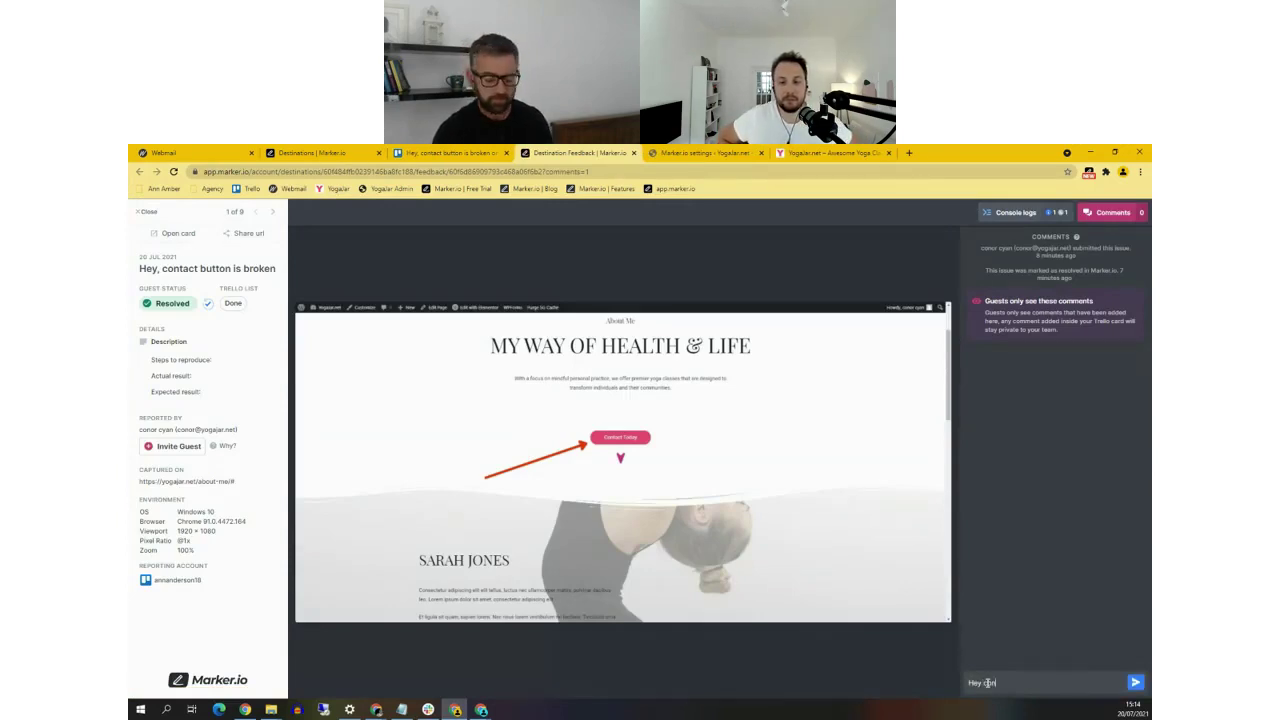
text(or - does this lo)
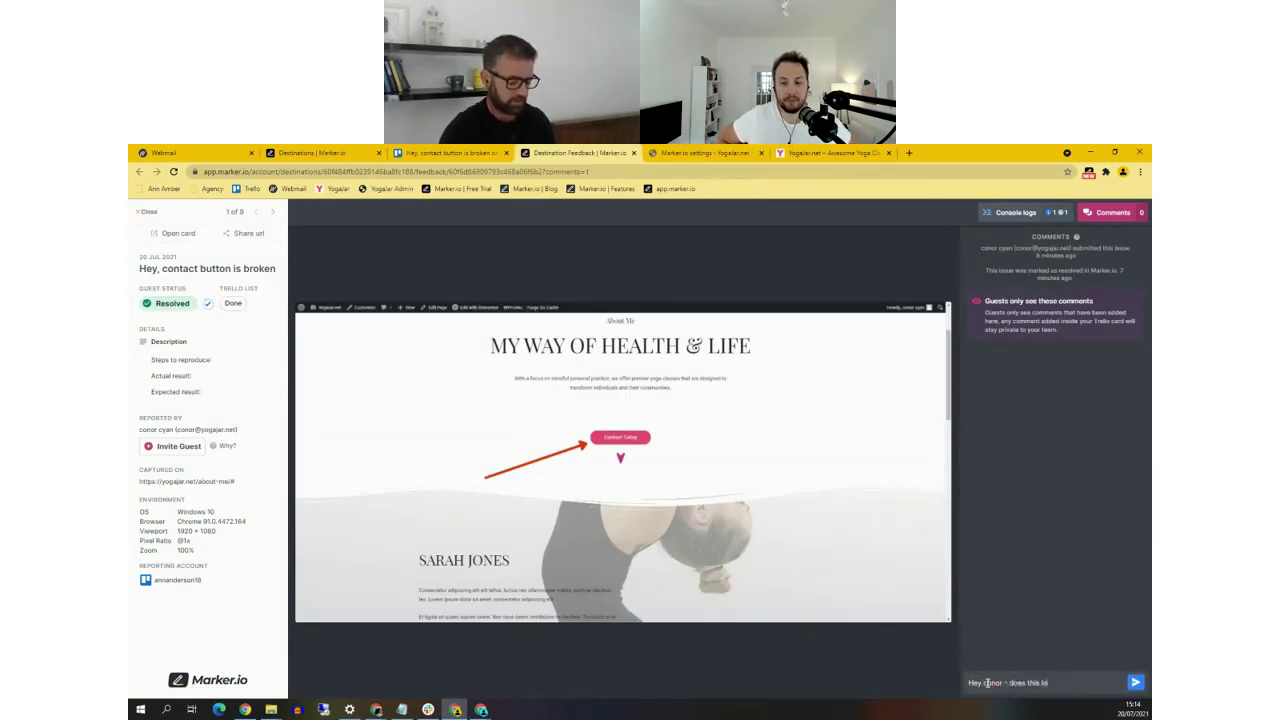
text( now?)
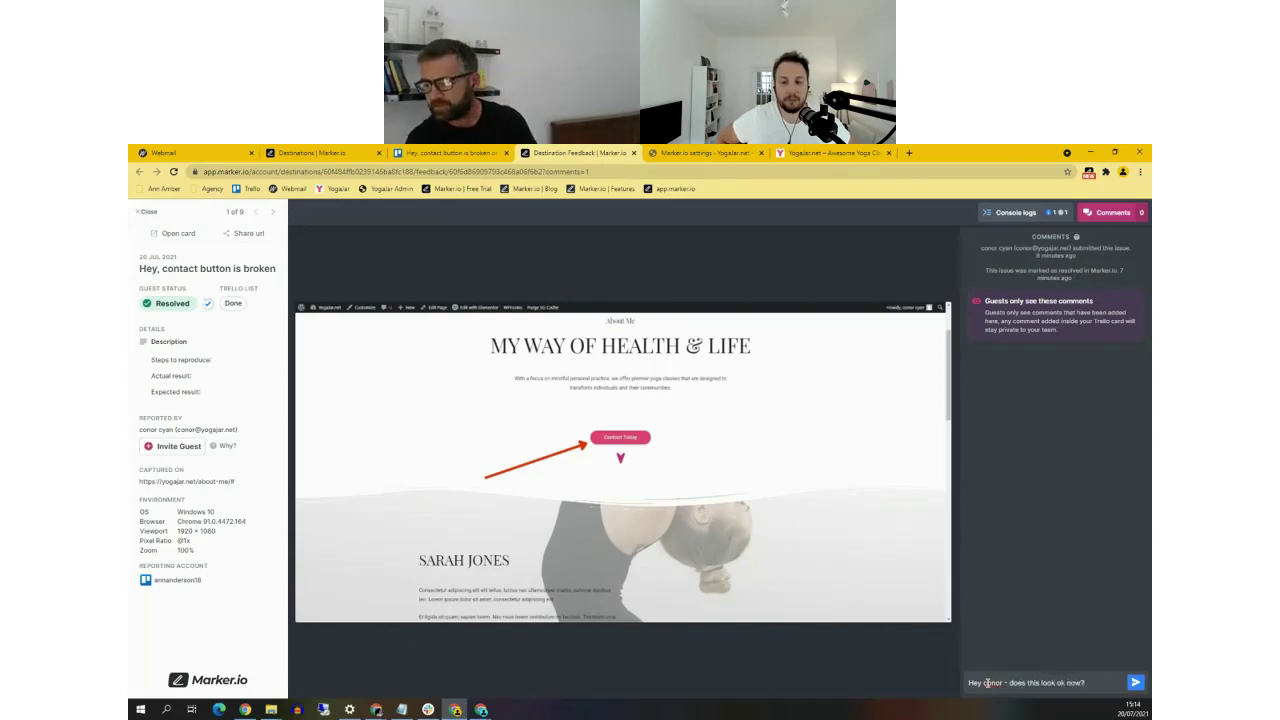
key(Return)
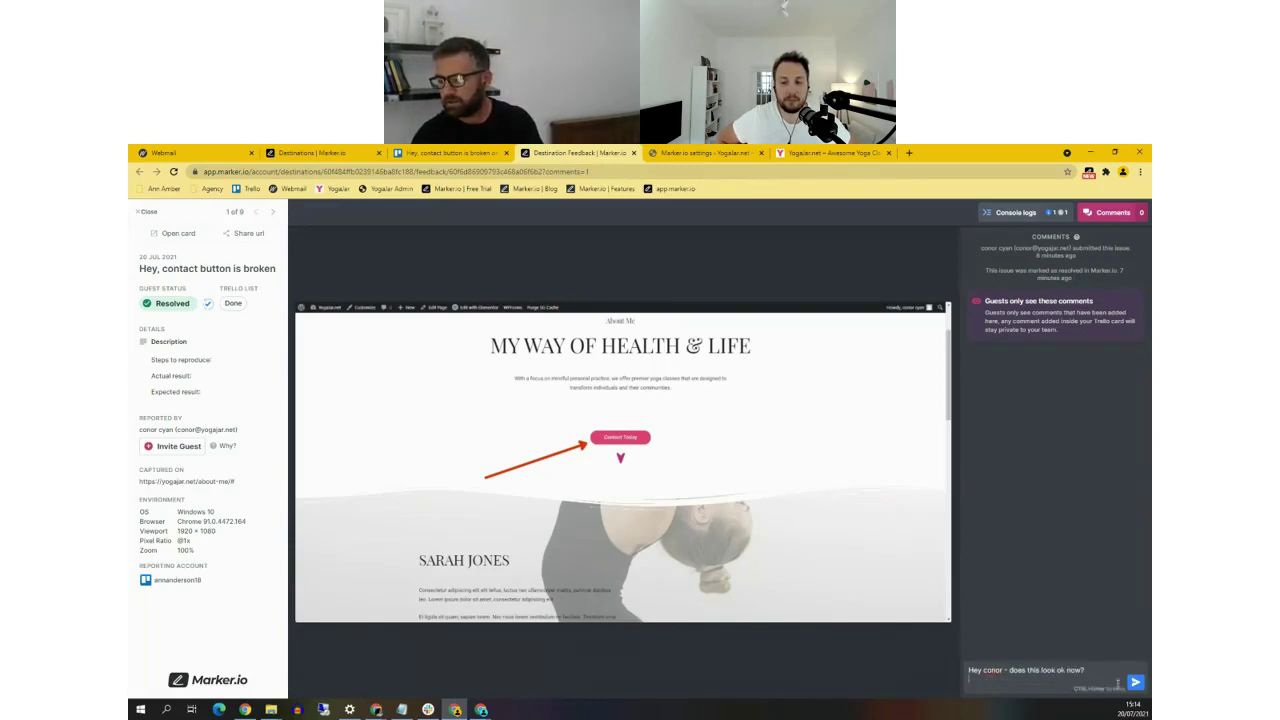
click(1135, 682)
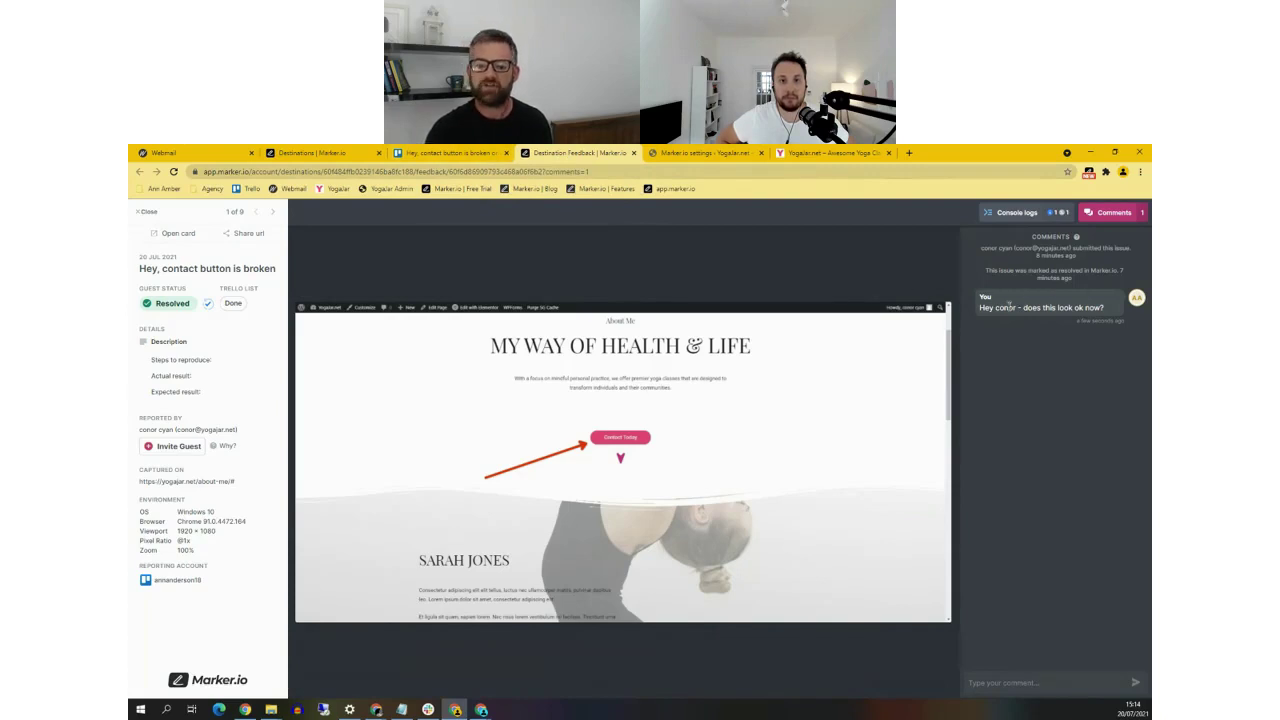
Return to the Trello card for the contact button issue and check its activity for the Marker.io comment
click(426, 153)
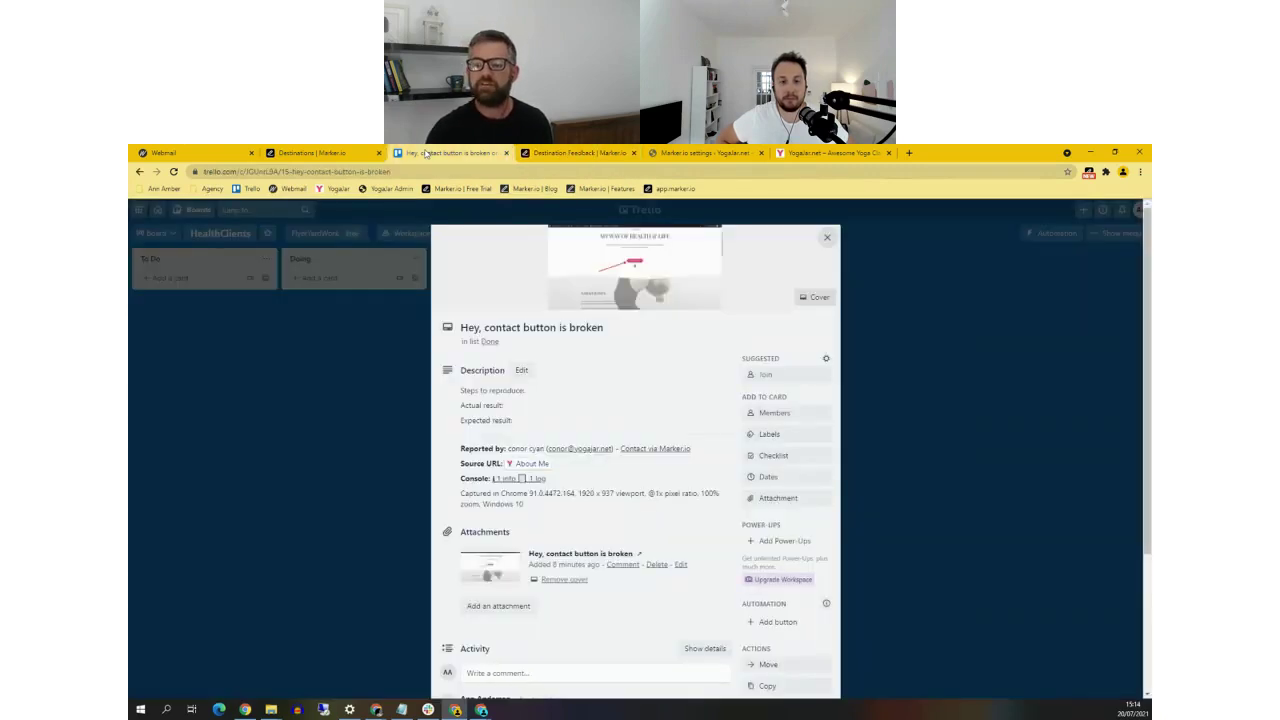
click(940, 478)
click(543, 323)
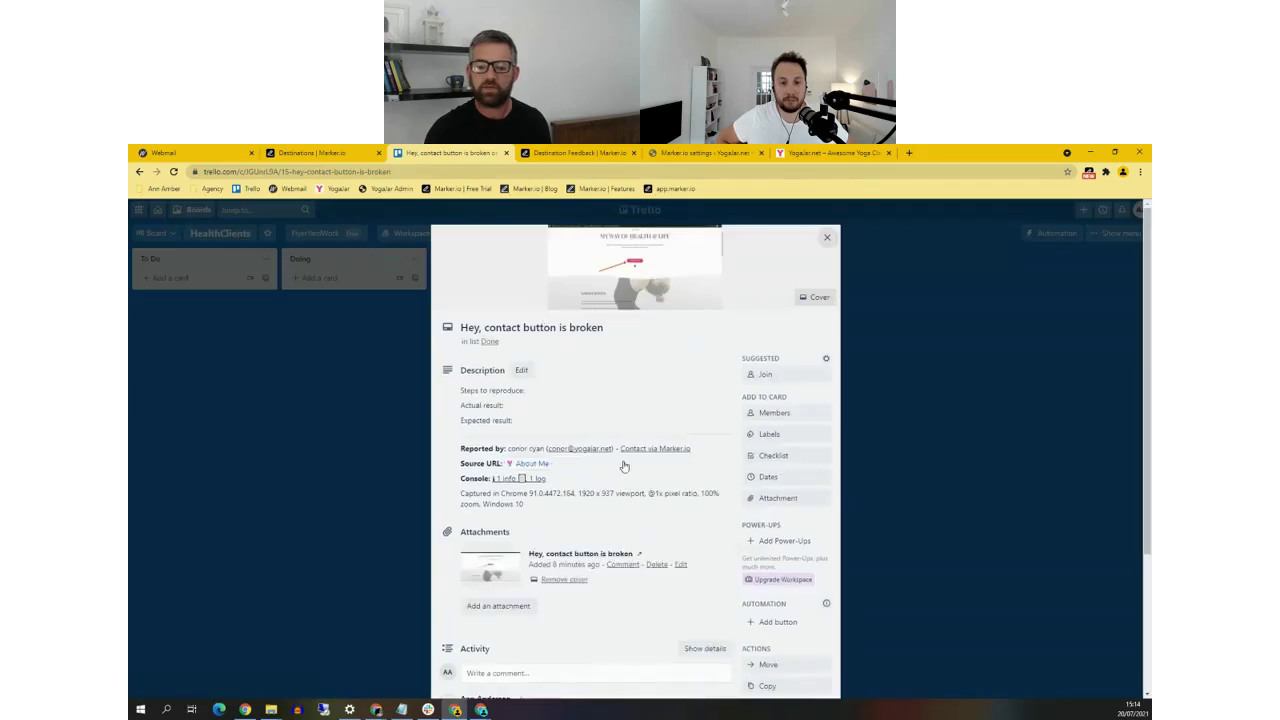
scroll(624, 466, down, 3)
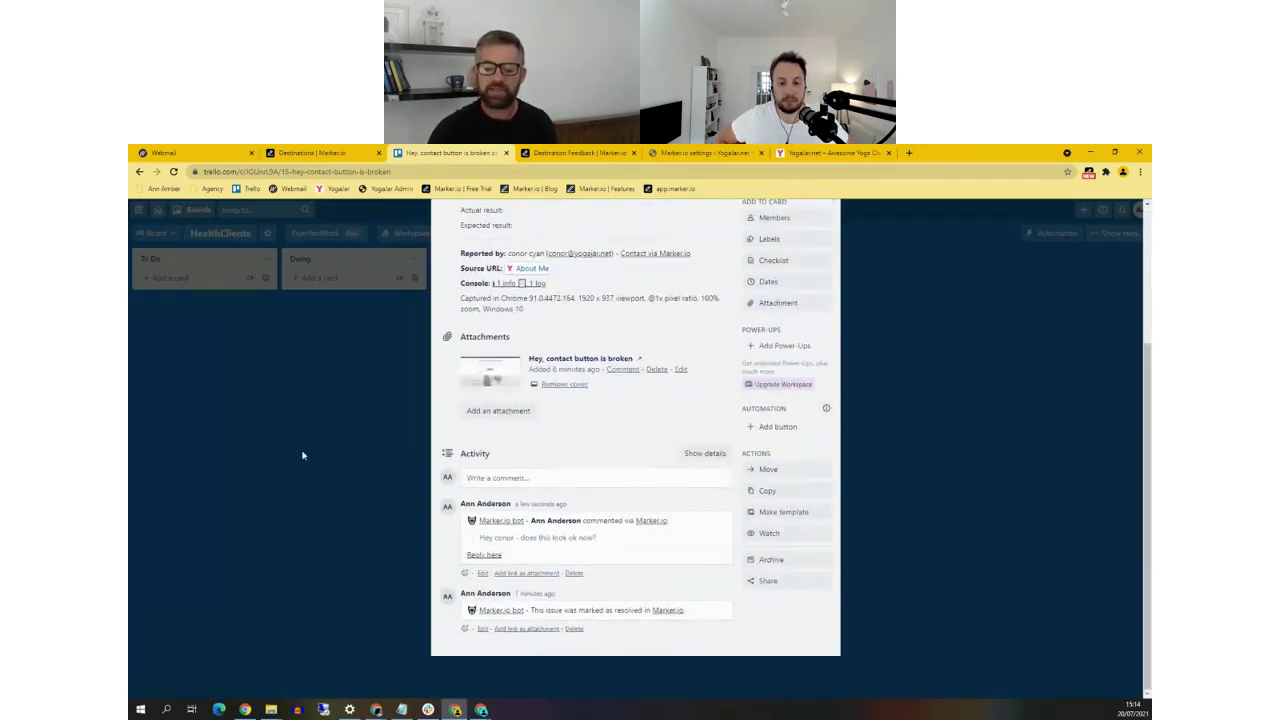
Log in to the client's webmail with the saved credentials and open the "New Comment on Marker.io feedback" email
click(484, 711)
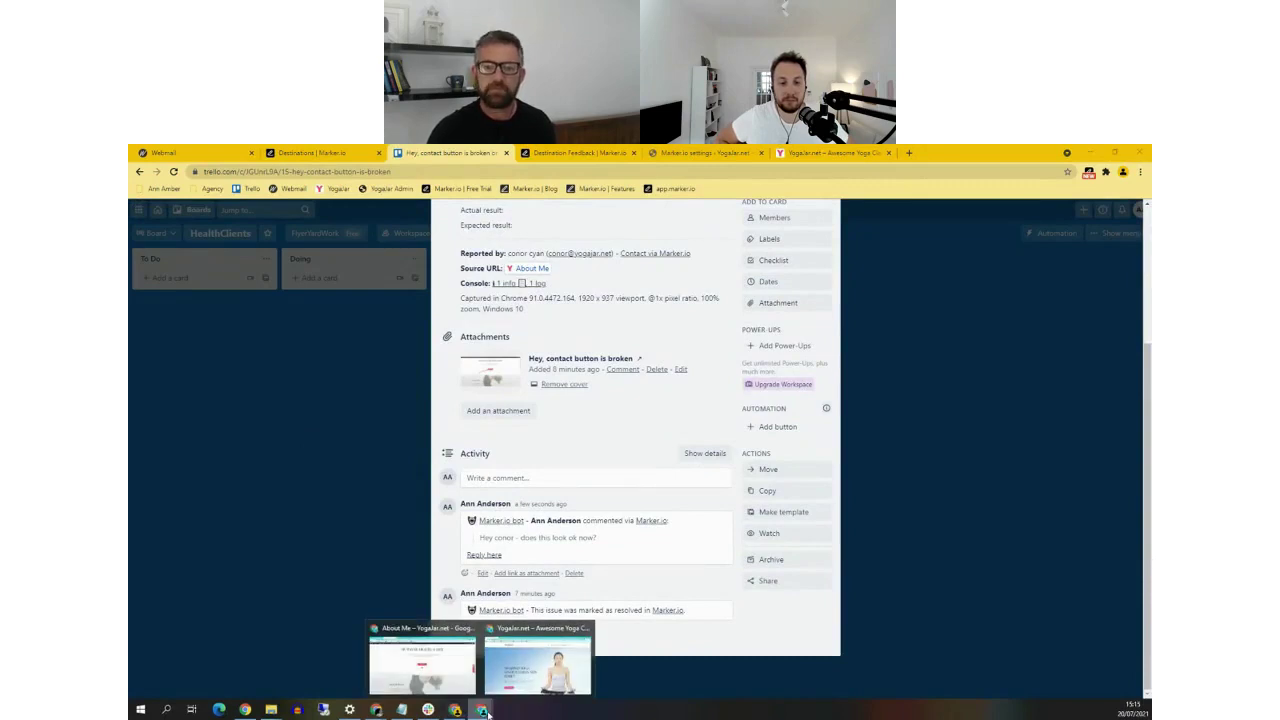
click(422, 662)
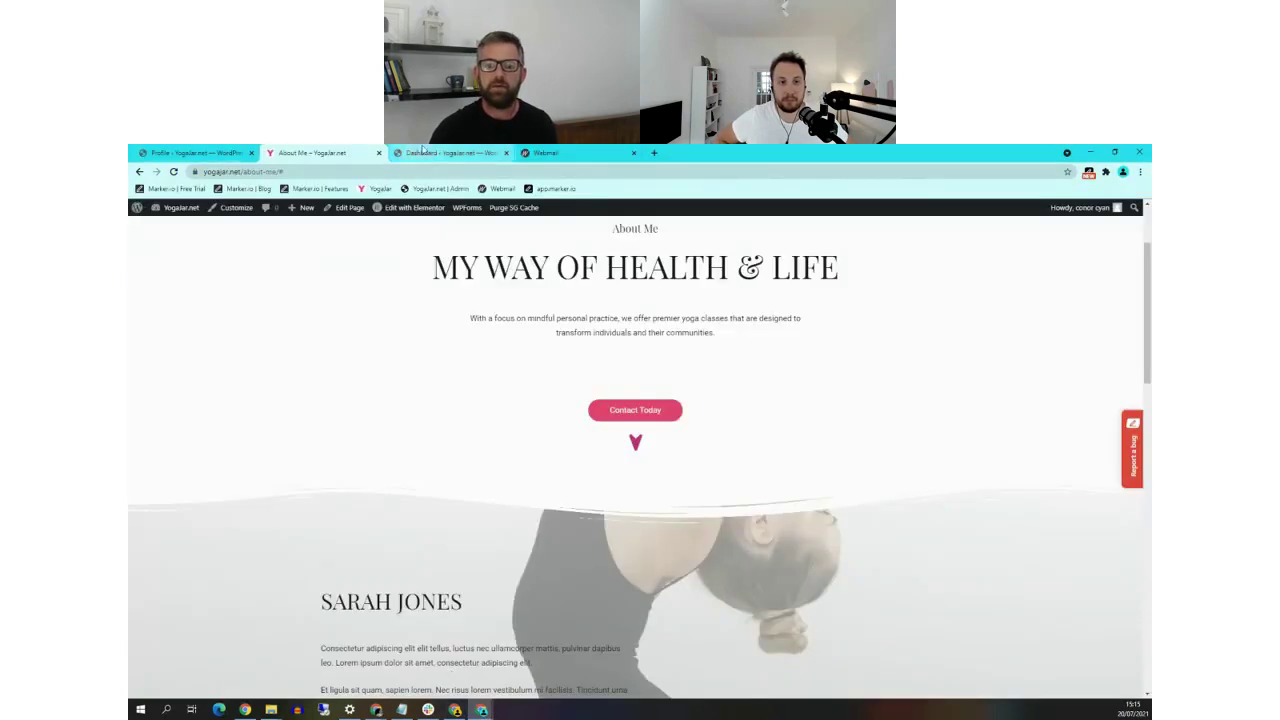
click(545, 152)
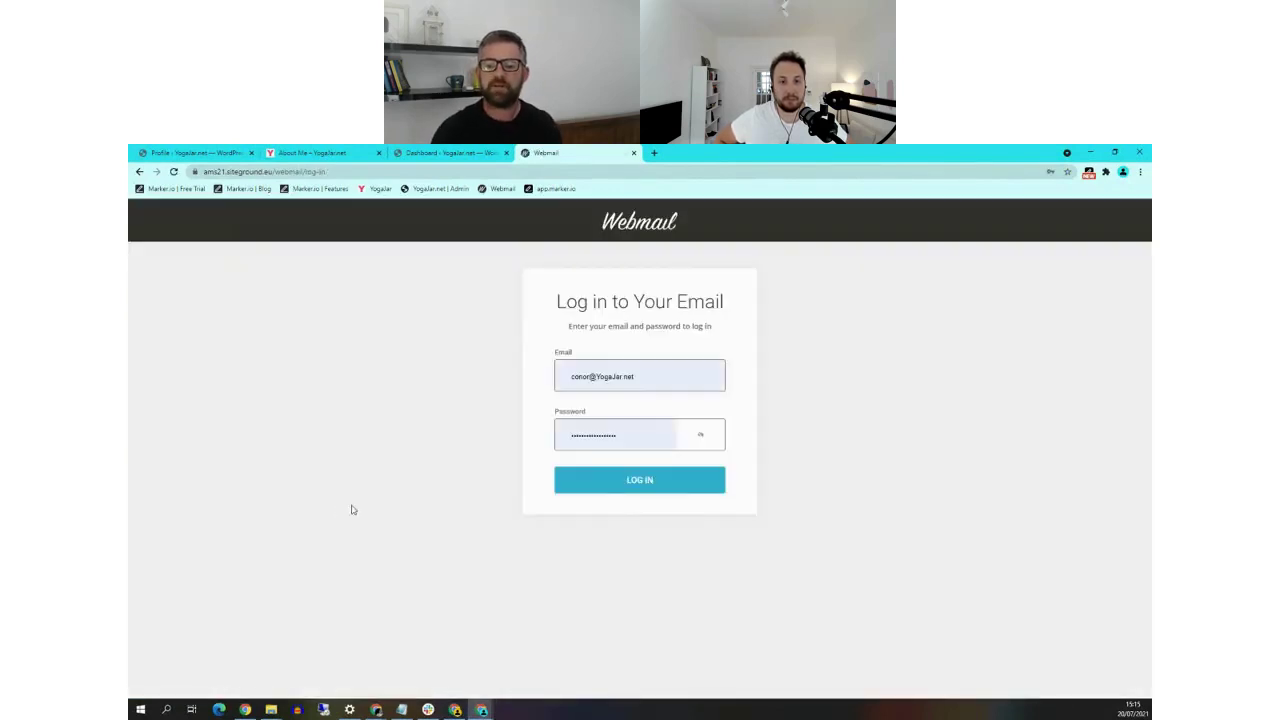
click(649, 477)
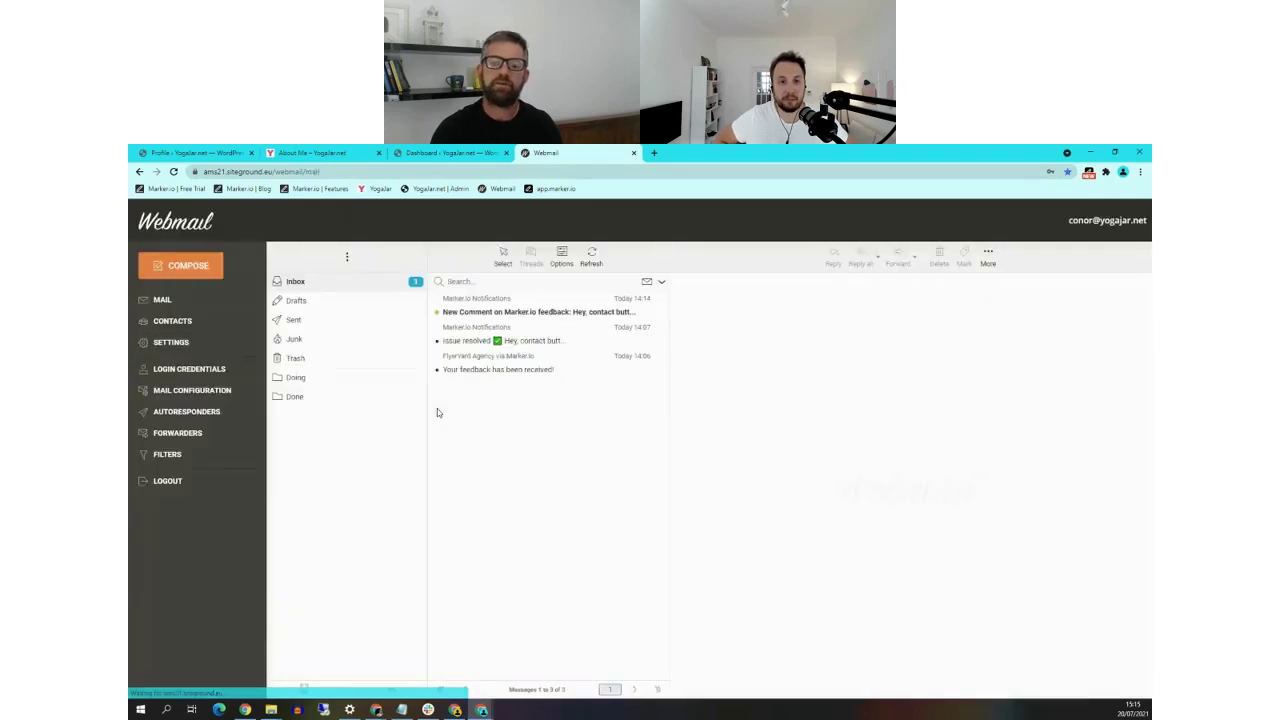
click(487, 313)
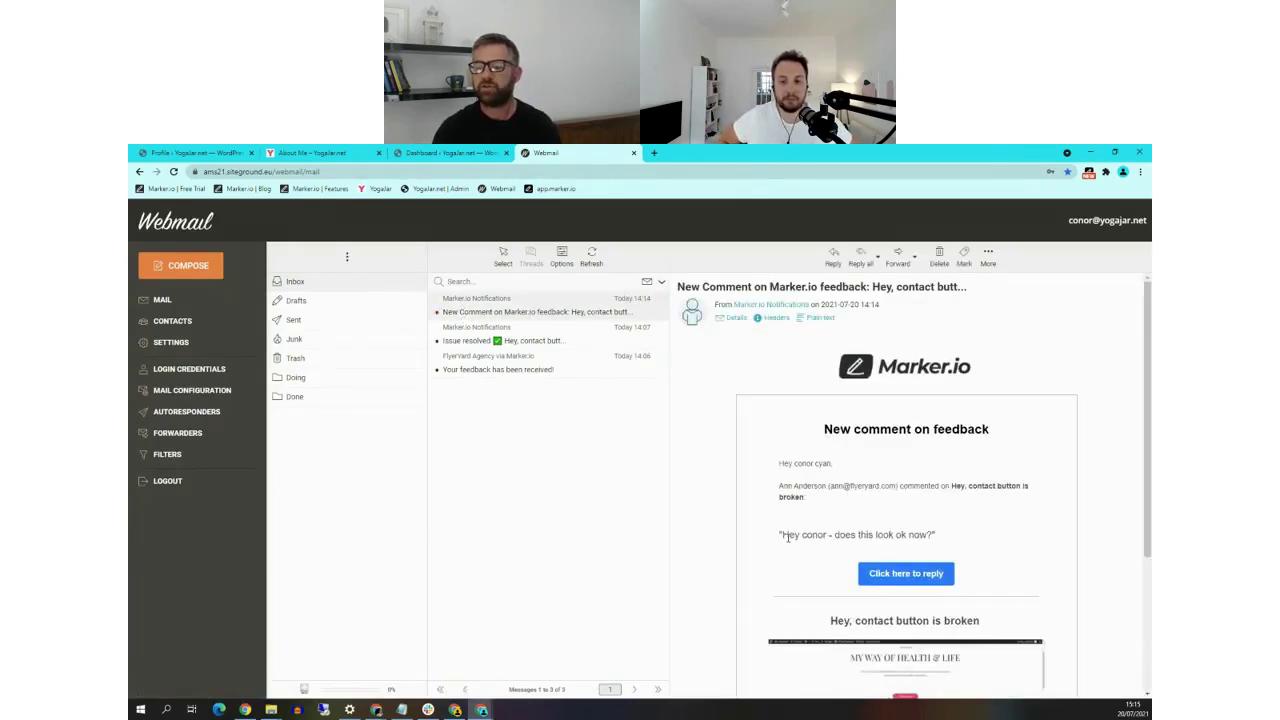
Open the reply link in the comment notification email and post a comment greeting the agency contact by first name and saying "that's great!"
click(887, 581)
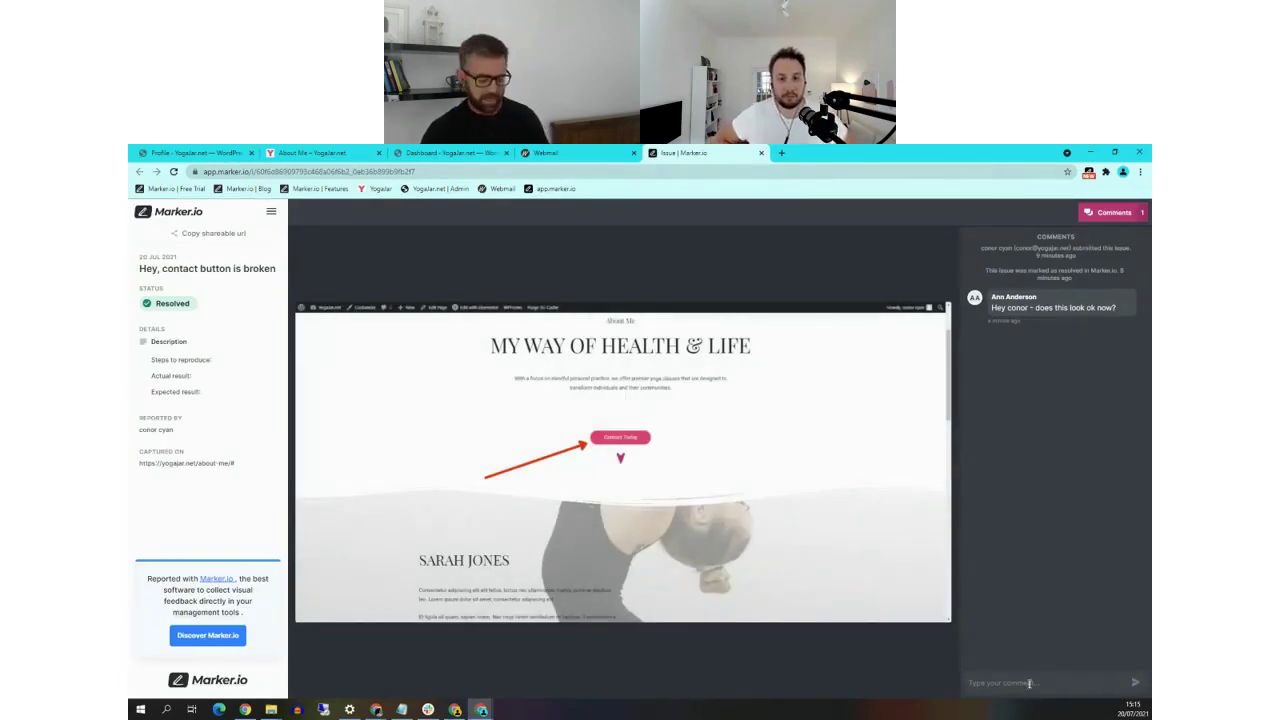
text(Hey)
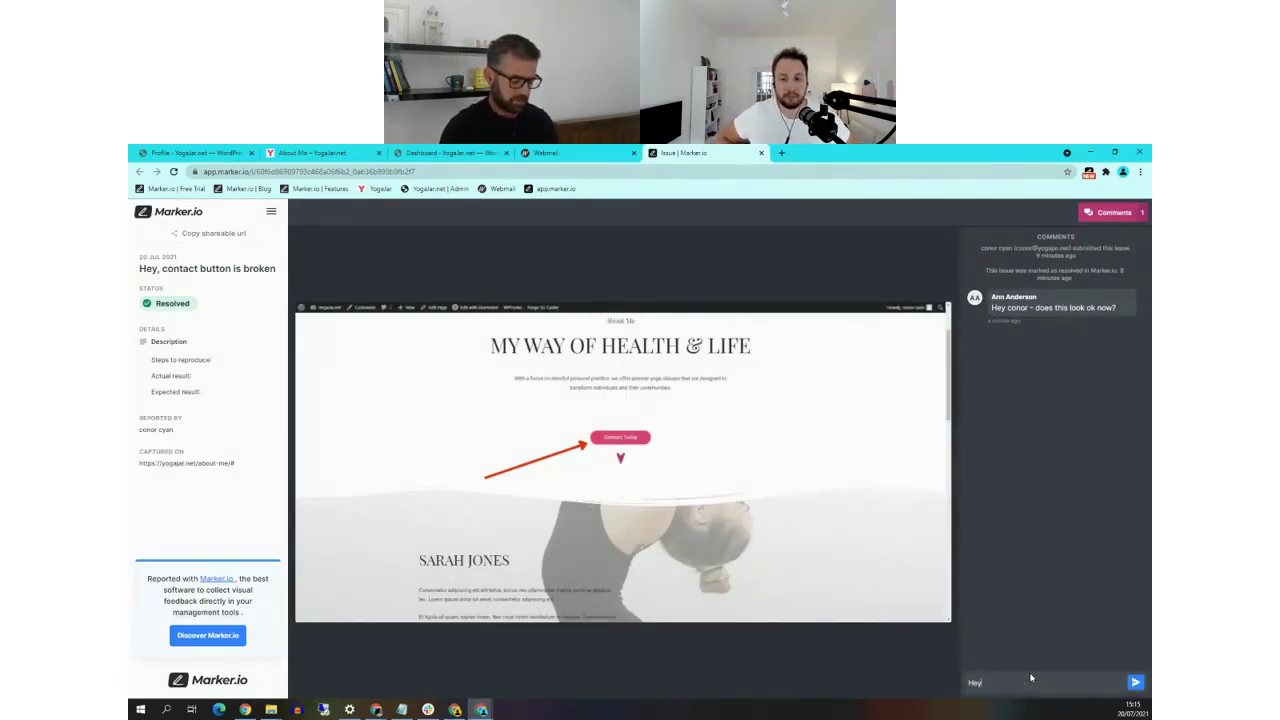
text( Ann, that's)
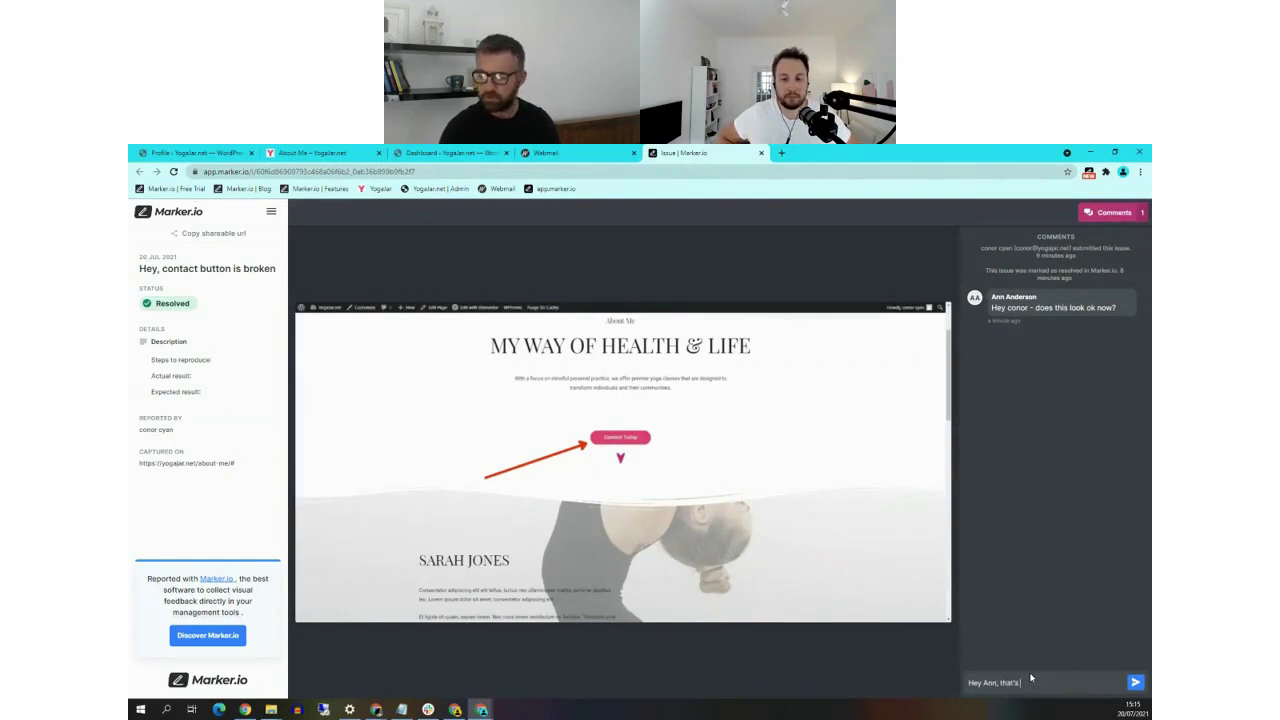
text( great!)
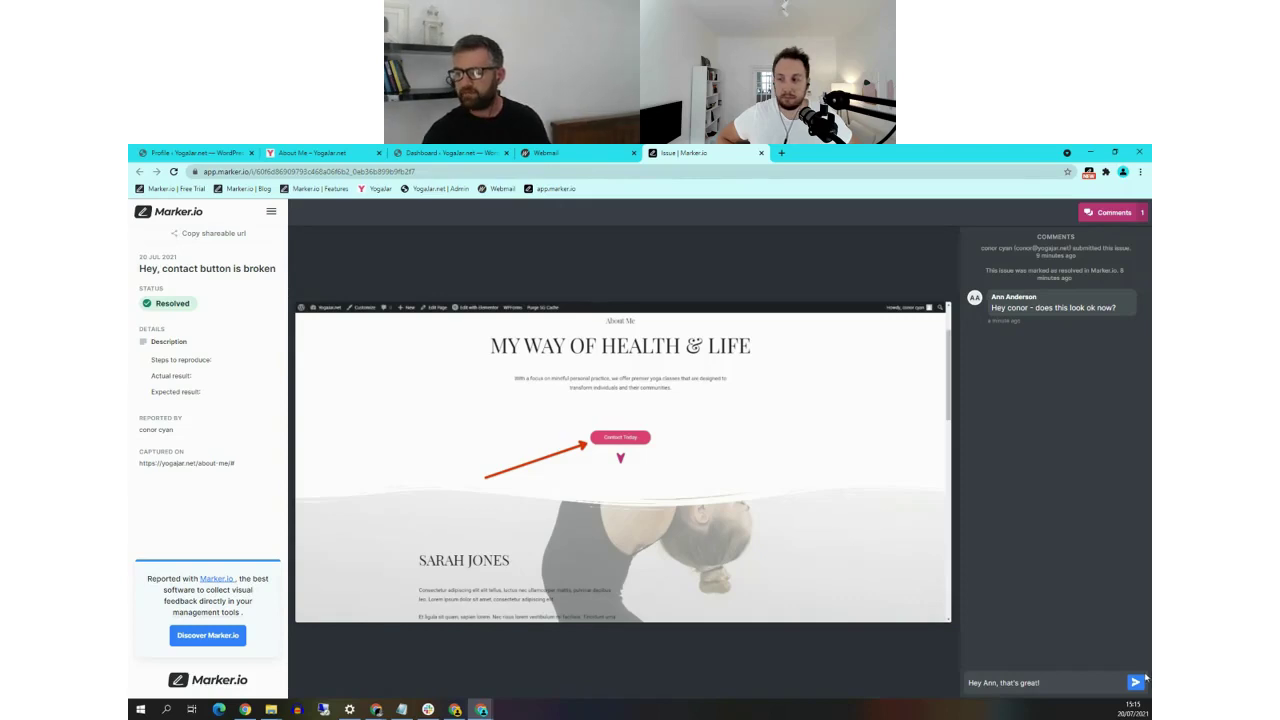
click(1142, 680)
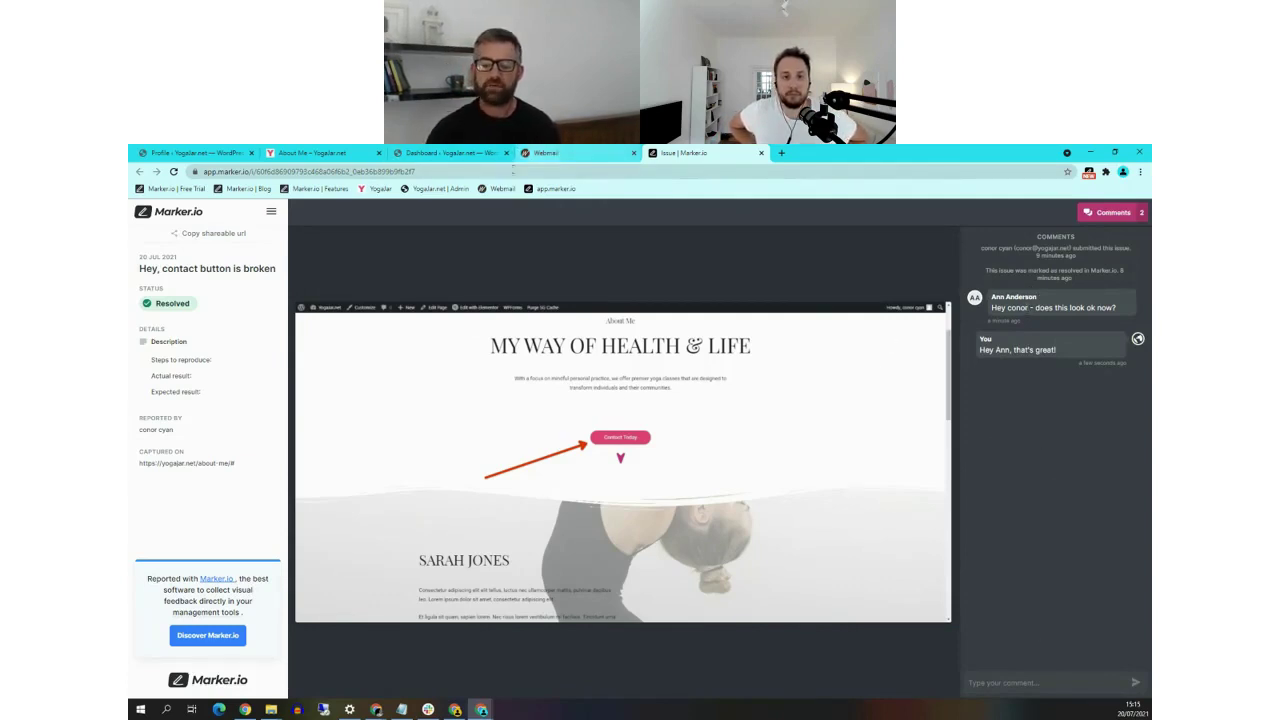
Open the "Hey, contact button is broken" card on the agency's Trello board, check its activity for the client's reply, and close it
click(455, 710)
click(288, 492)
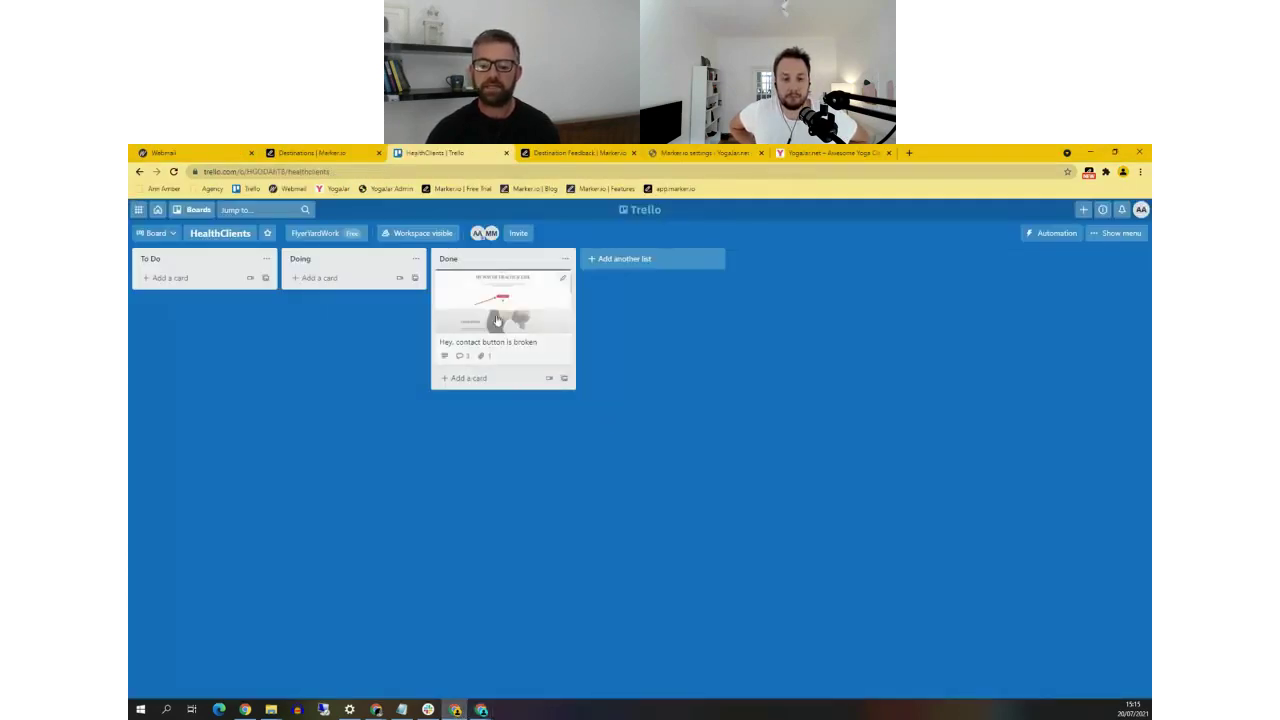
click(505, 345)
scroll(576, 500, down, 3)
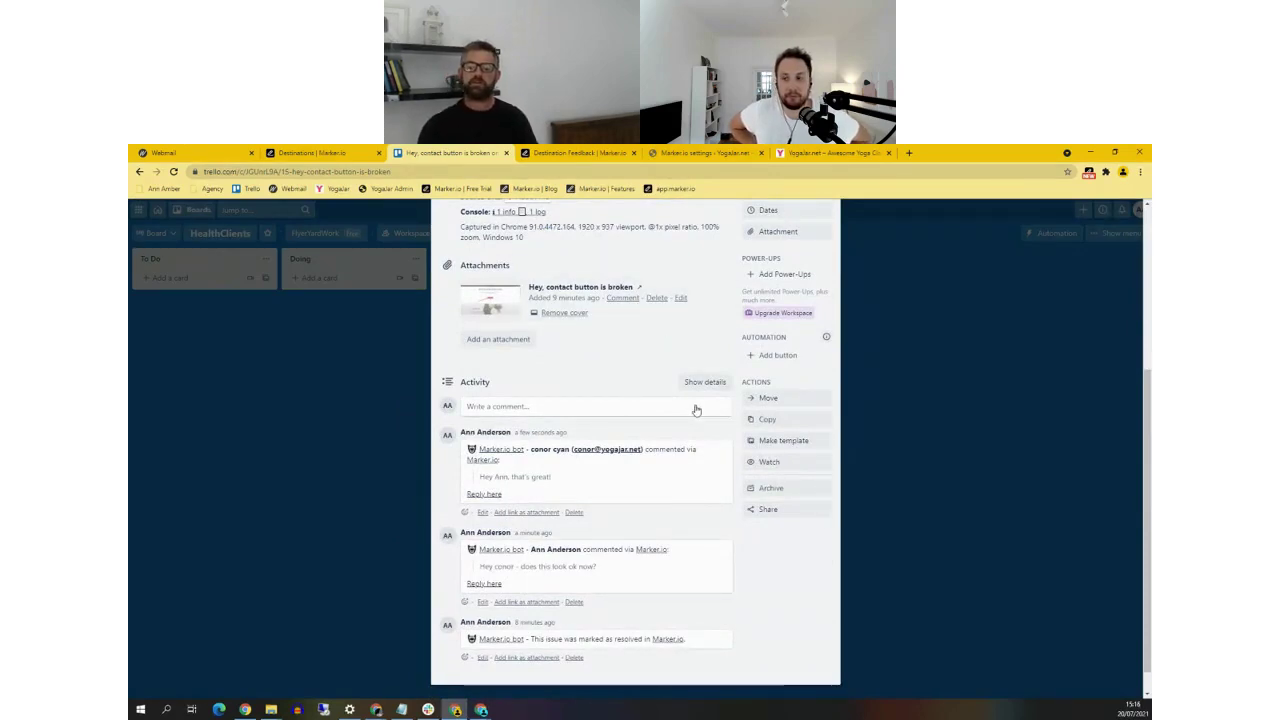
click(920, 437)
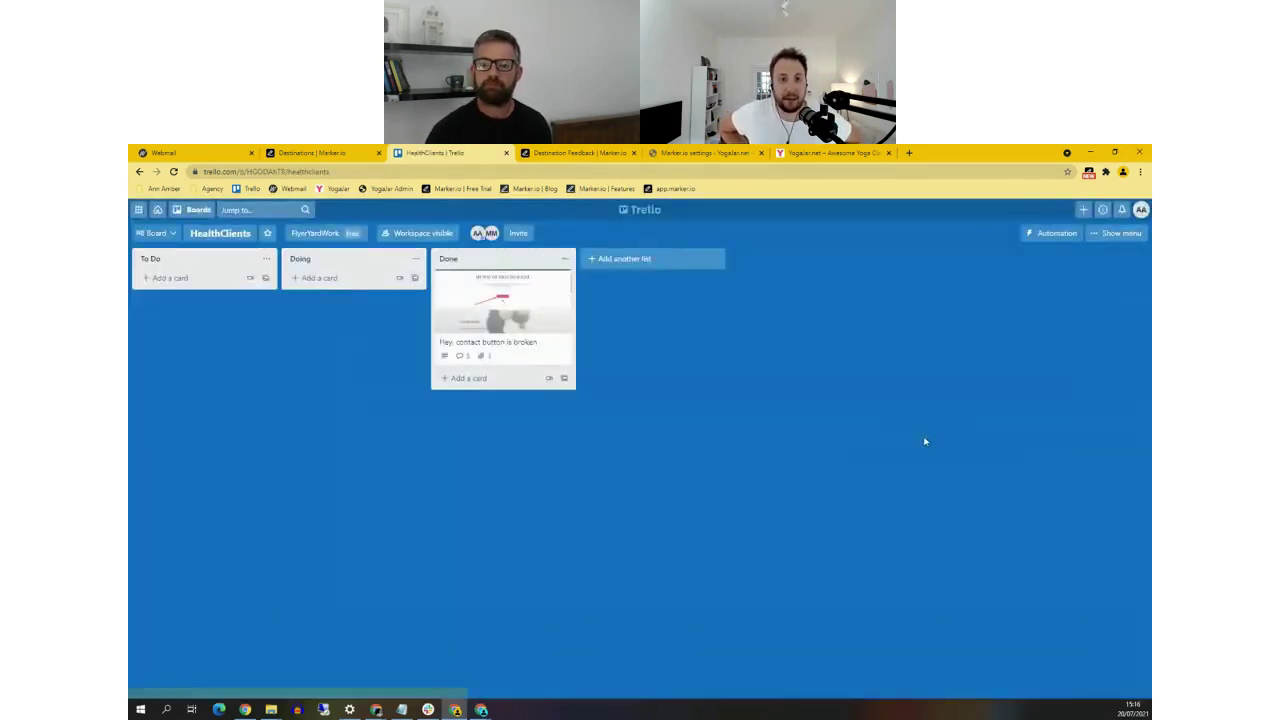
Invite the reporter of the contact button issue as a guest to the destination from the agency's Marker.io feedback page
click(305, 152)
click(234, 153)
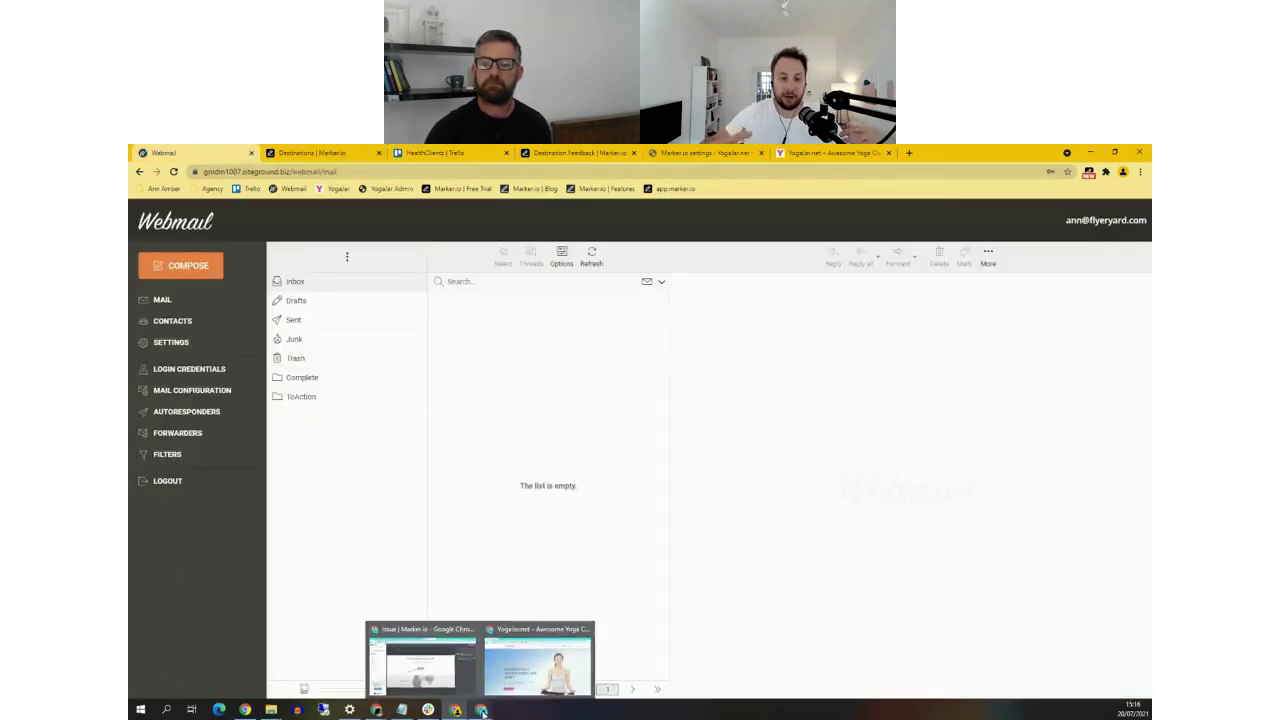
click(578, 152)
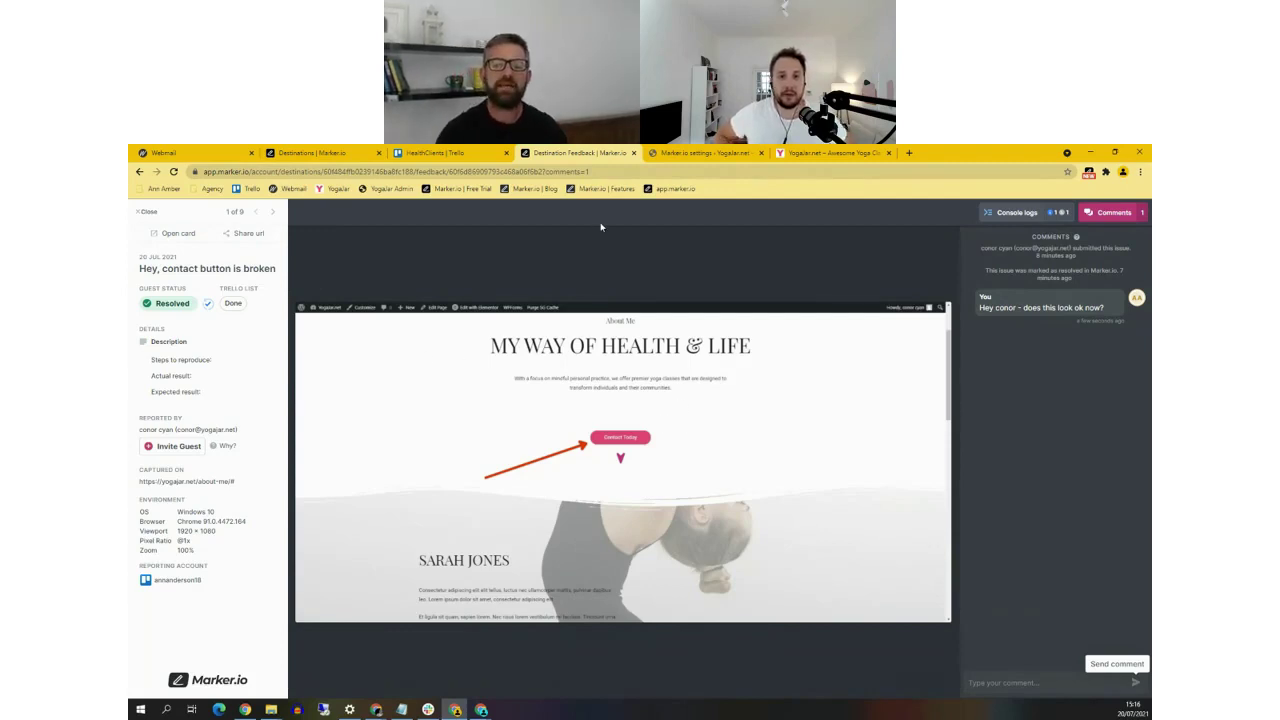
click(181, 453)
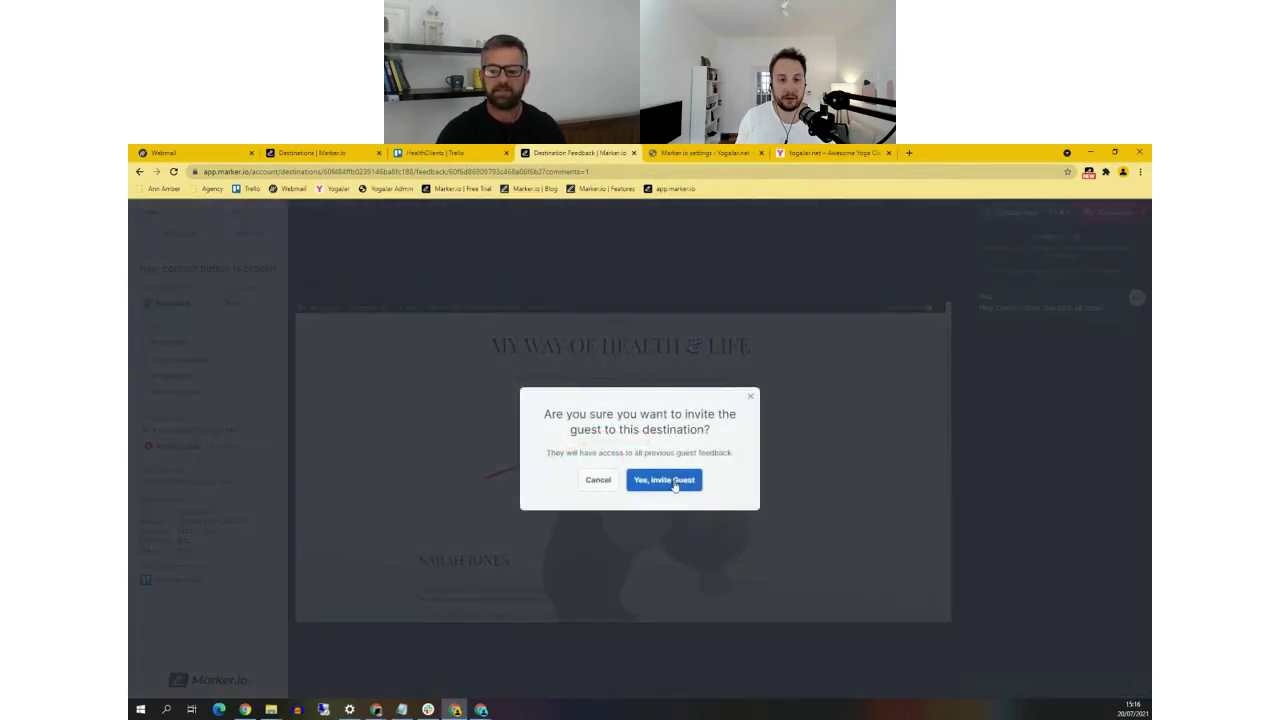
click(674, 483)
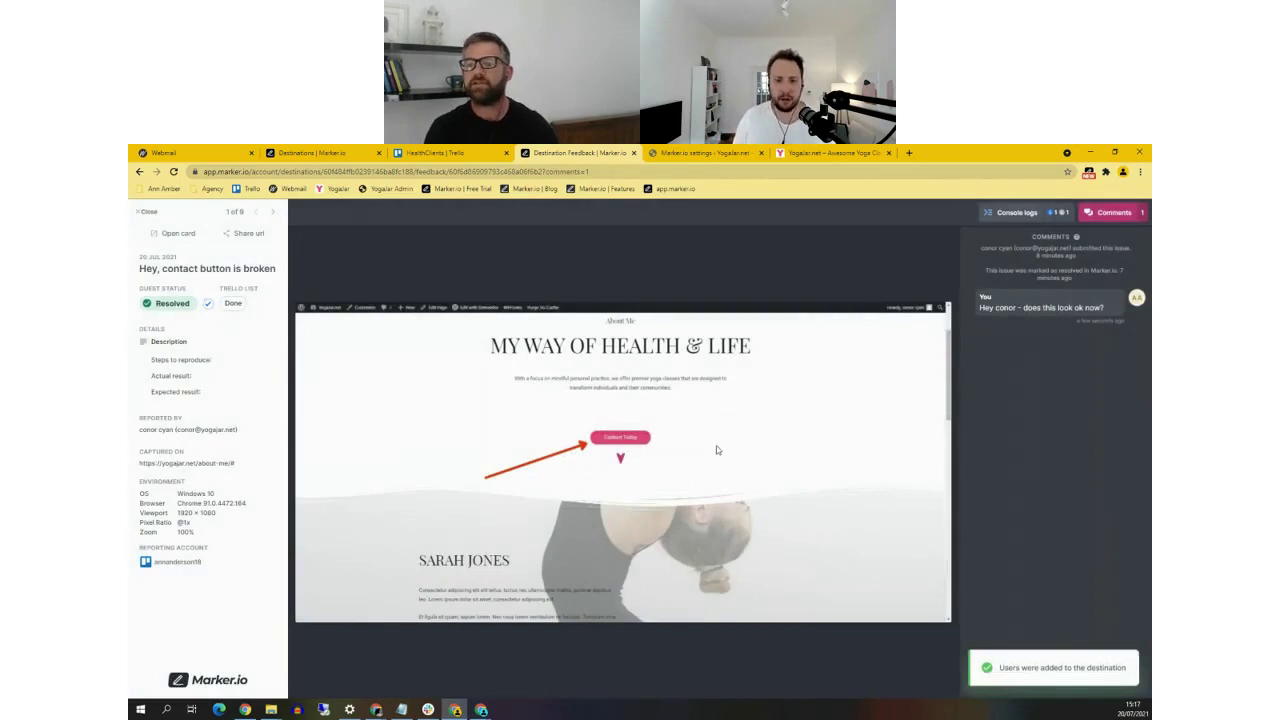
Close all of the client's browser windows and reopen the client's webmail inbox in a fresh window
click(828, 155)
click(578, 153)
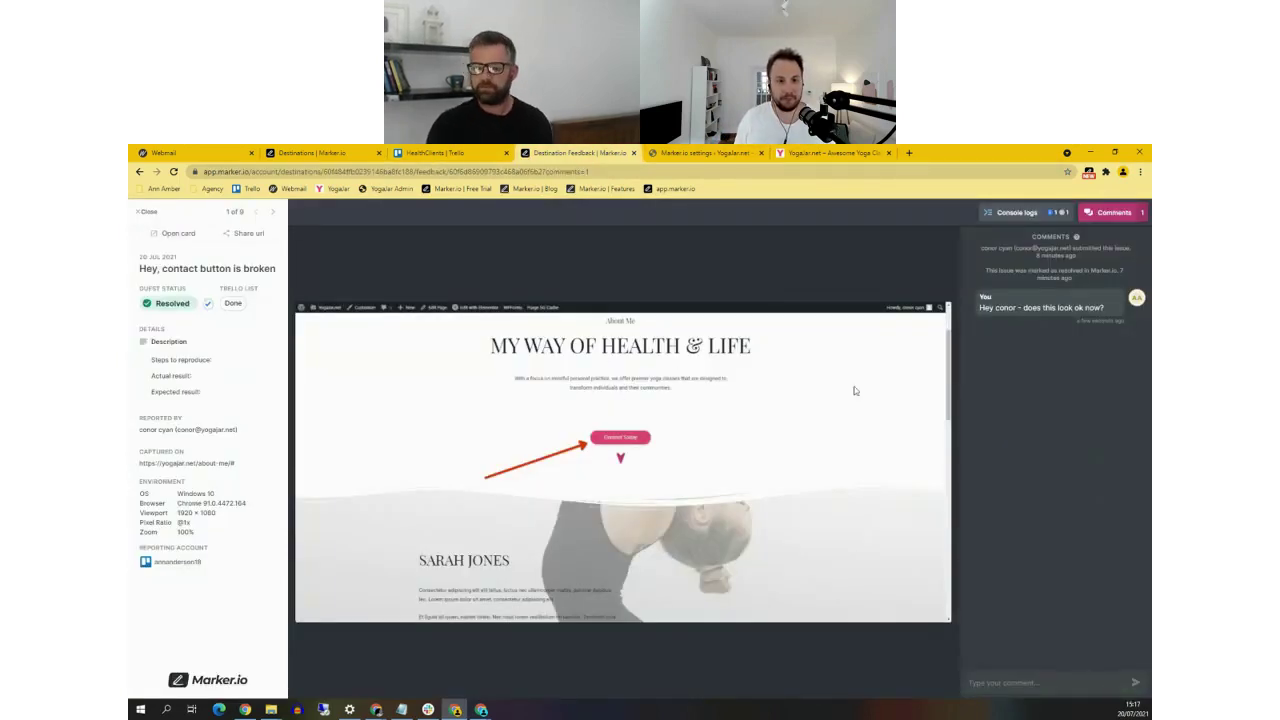
click(481, 709)
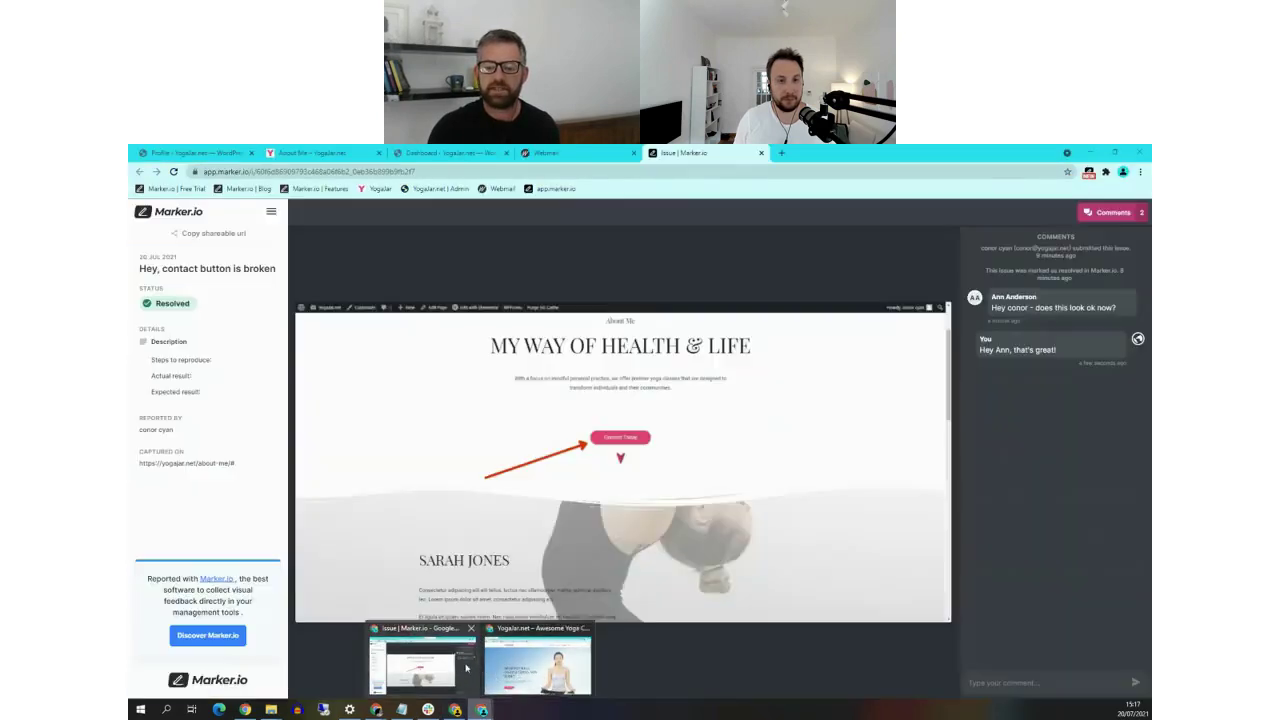
click(466, 668)
right_click(482, 709)
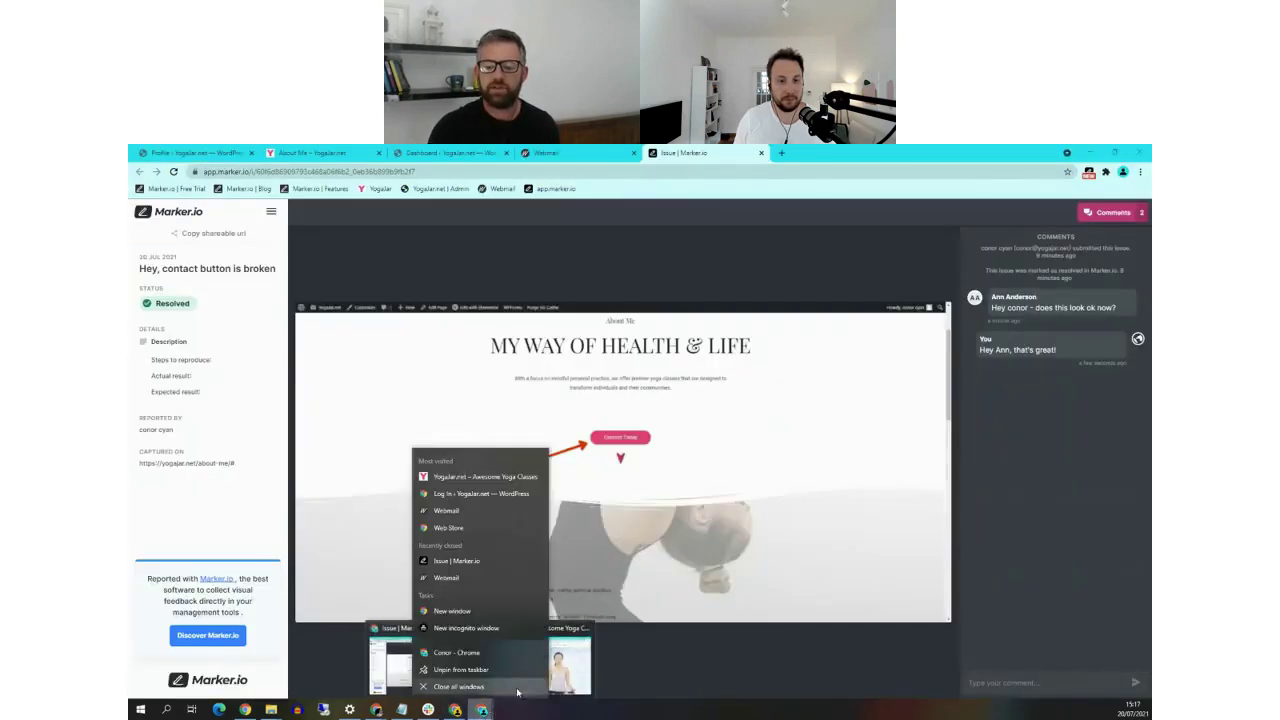
click(515, 690)
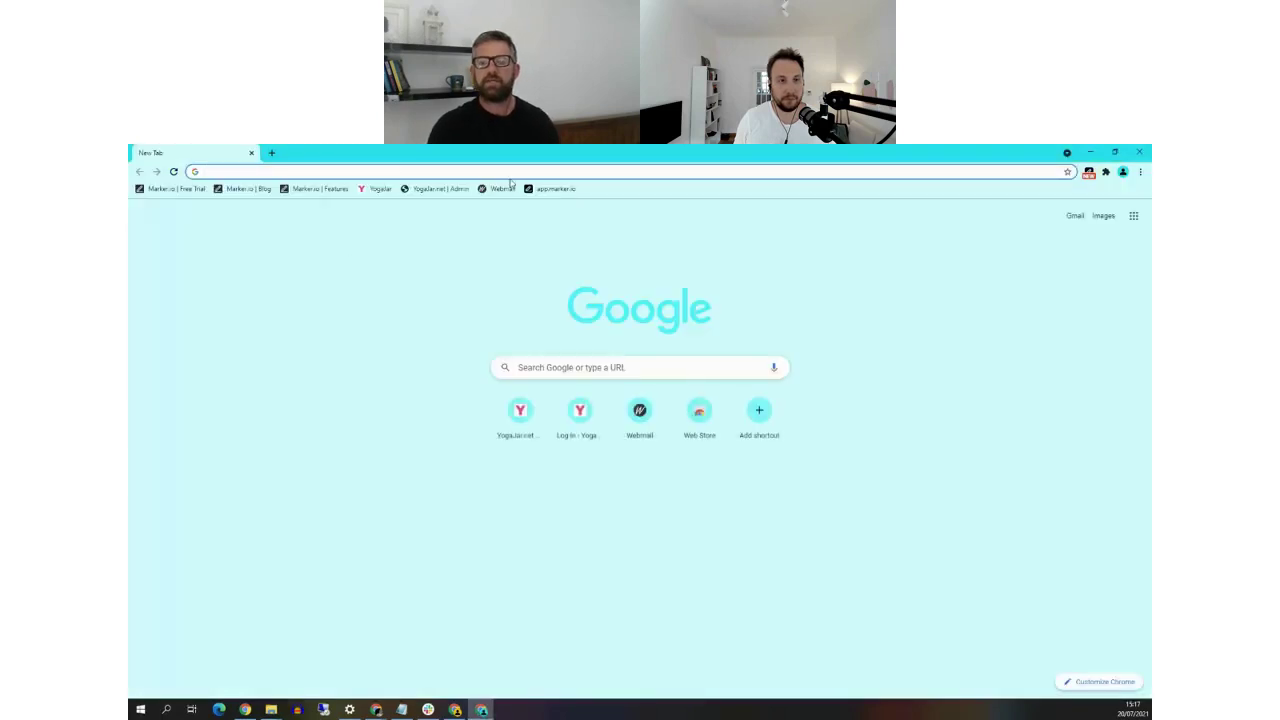
click(501, 189)
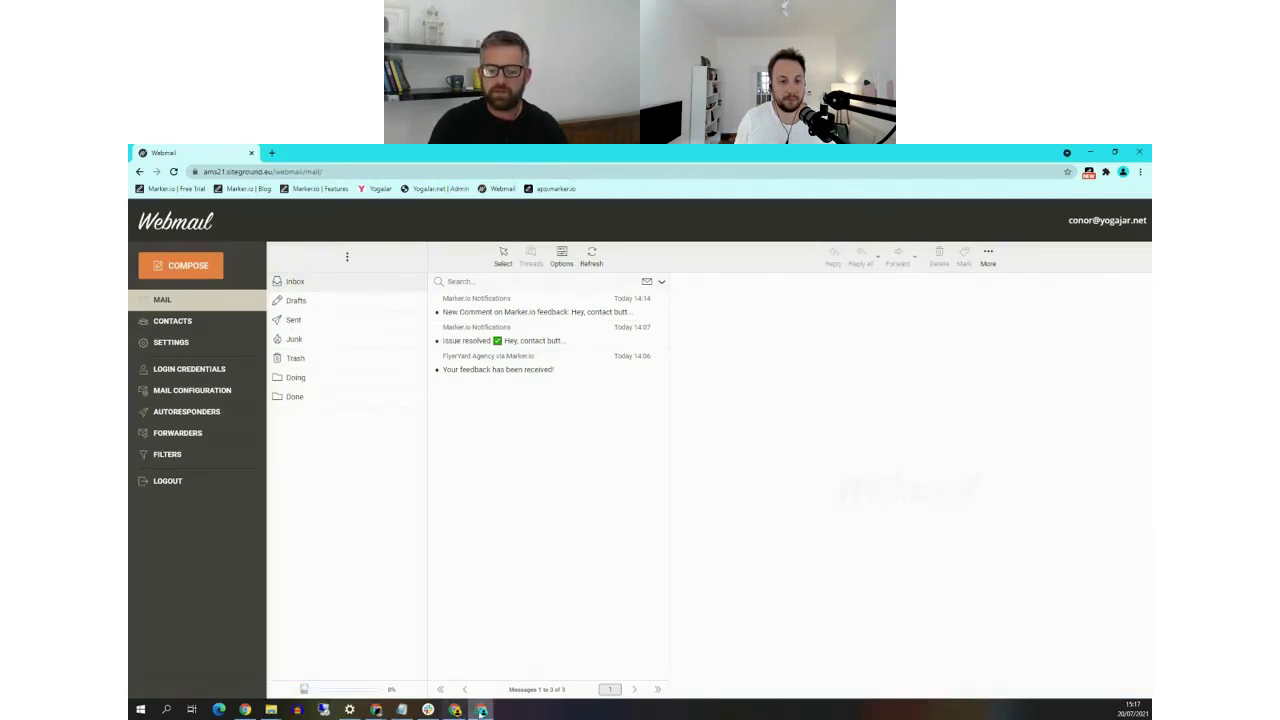
Close the issue's detail view in the agency's Marker.io and open the invitation email to report feedback in the client's webmail
click(460, 712)
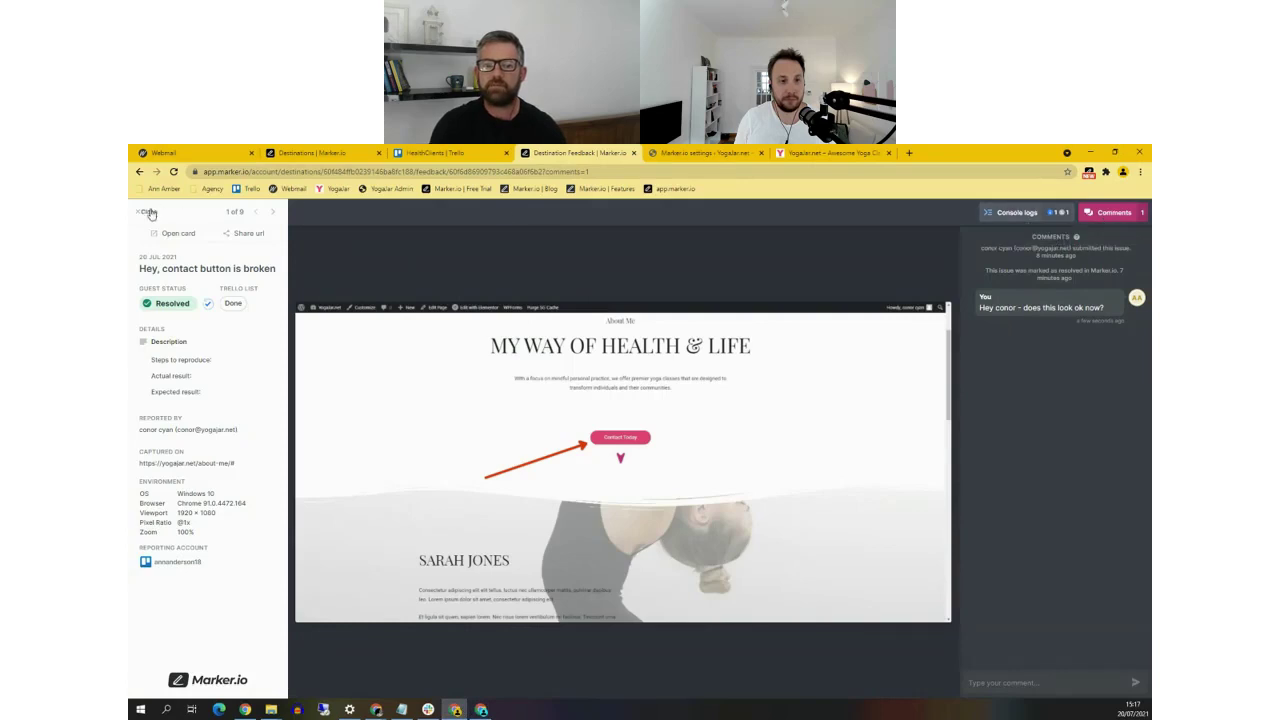
click(150, 212)
click(430, 152)
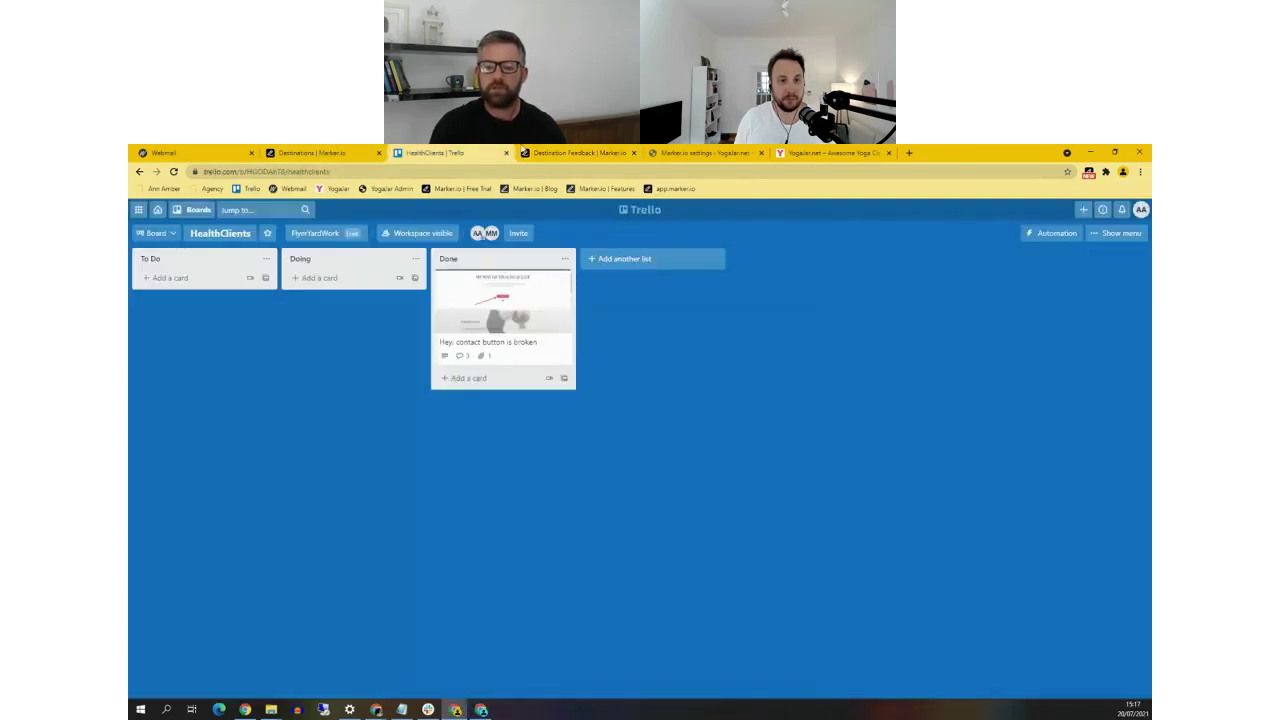
click(478, 710)
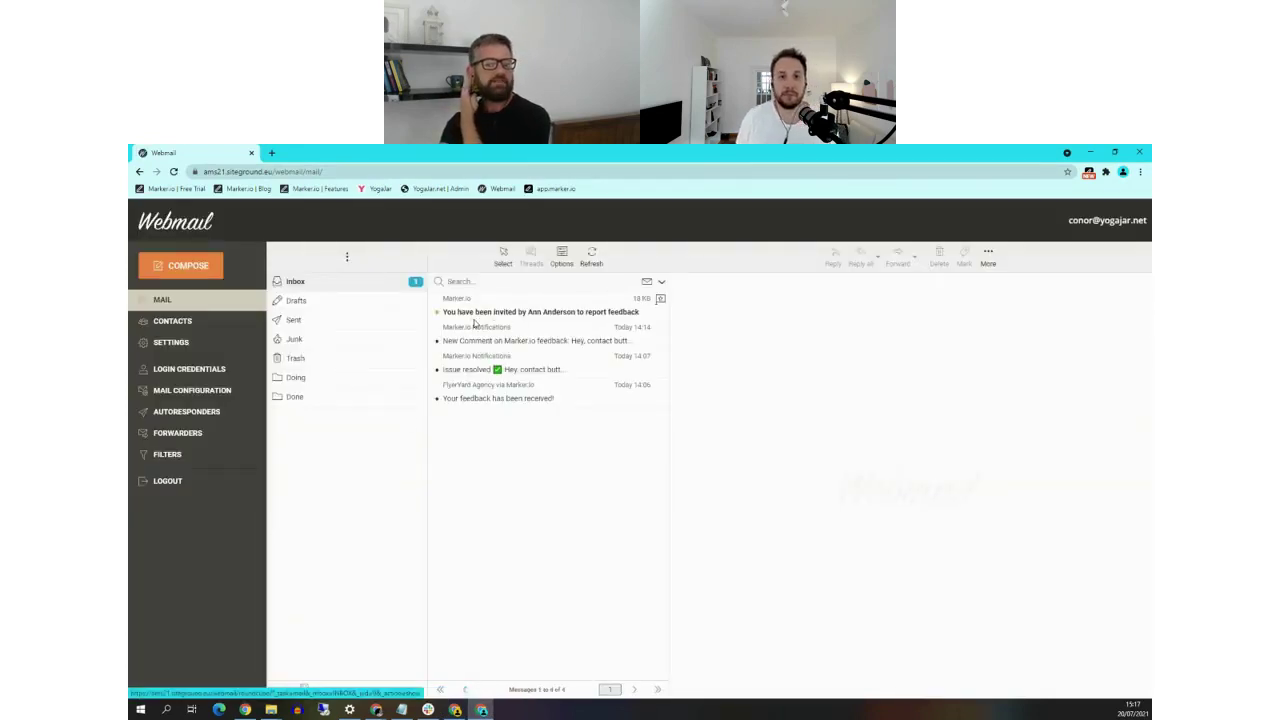
click(574, 313)
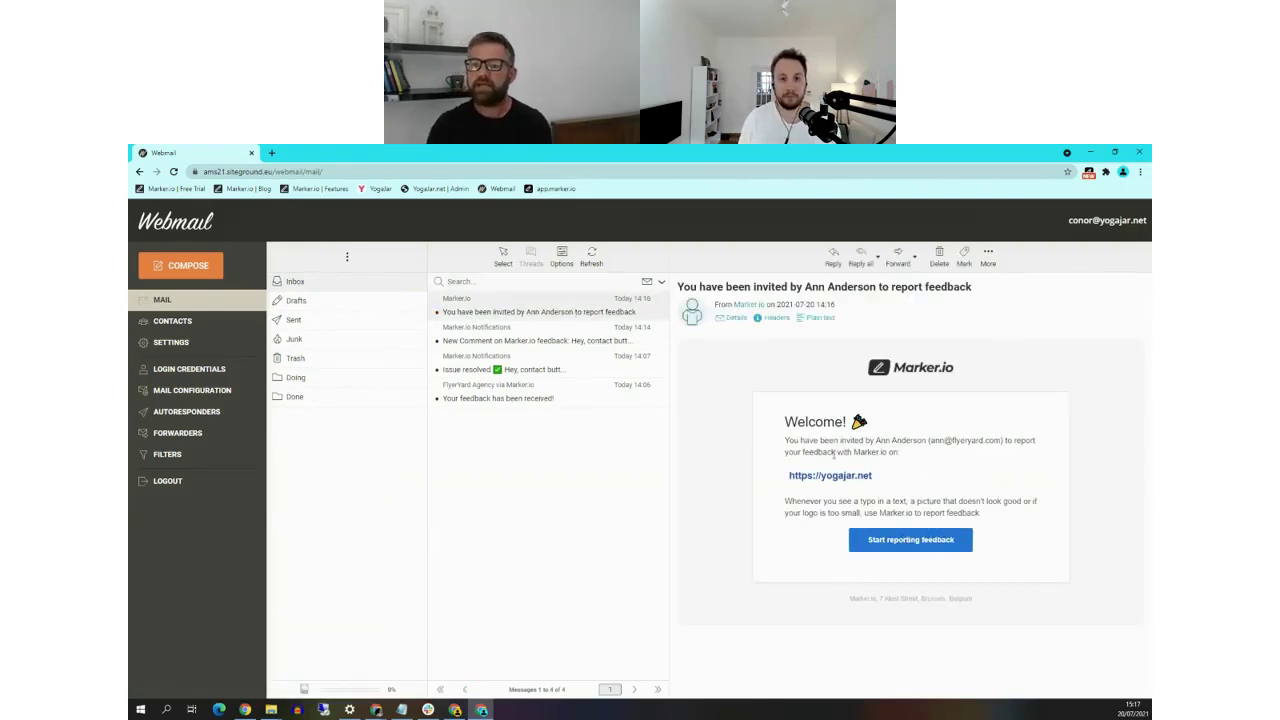
Follow the invitation email's link to start reporting feedback on yogajar.net, and close the separate Marker.io login page
middle_click(550, 189)
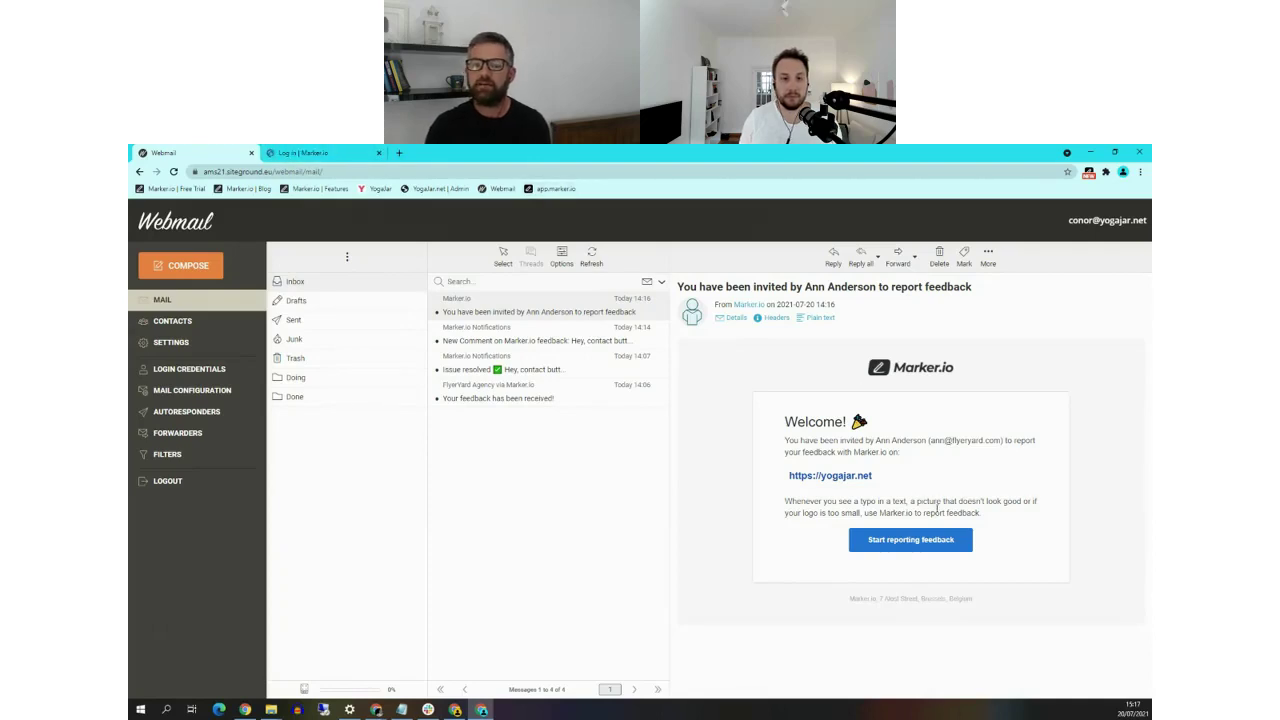
click(340, 152)
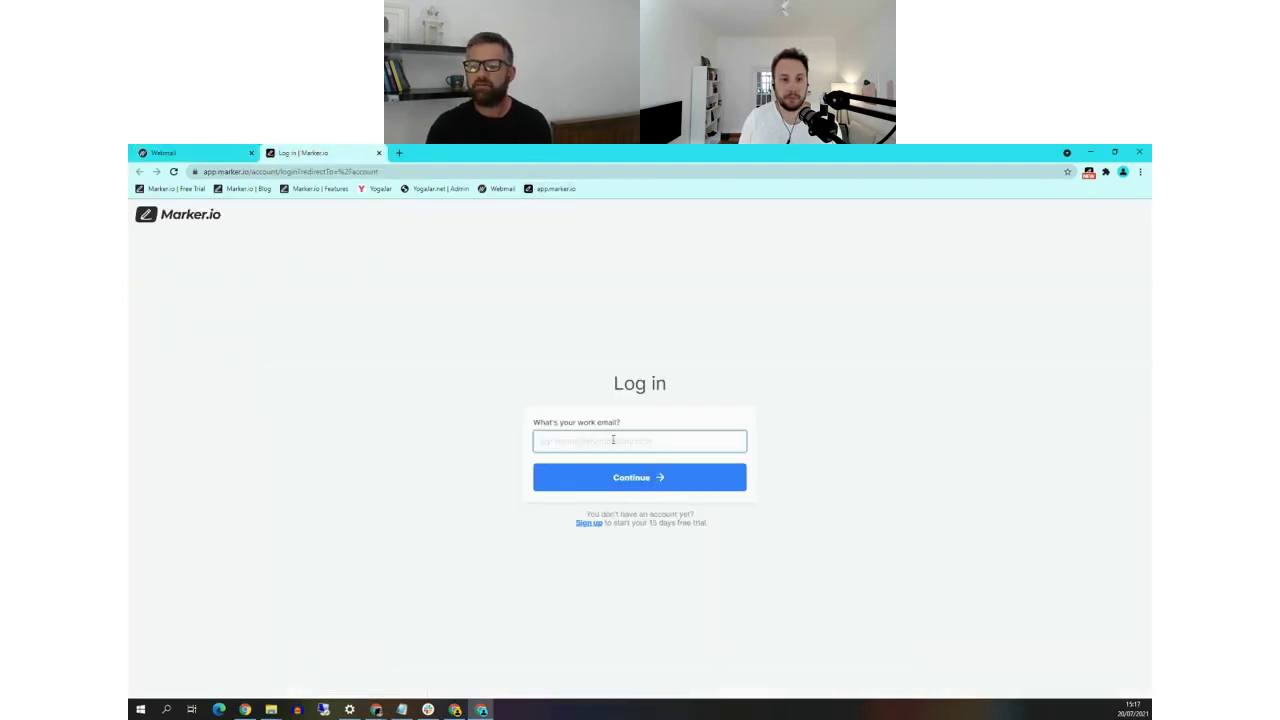
click(200, 152)
click(900, 540)
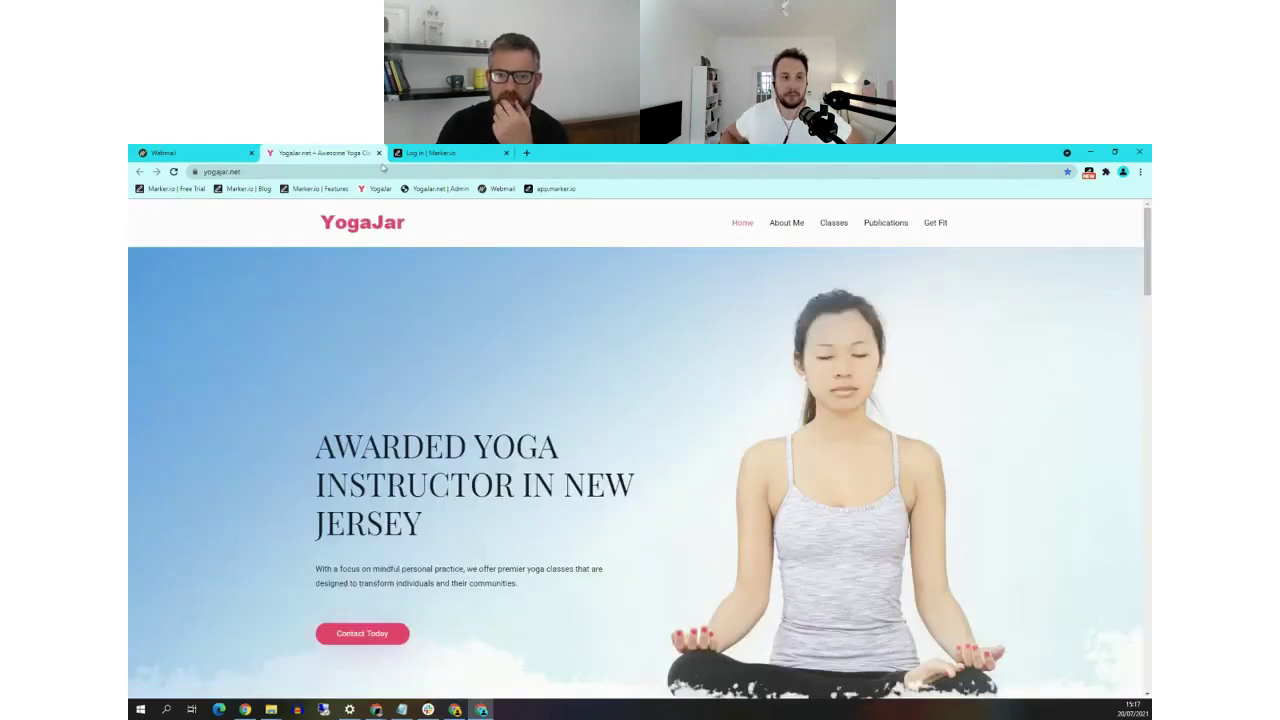
click(506, 152)
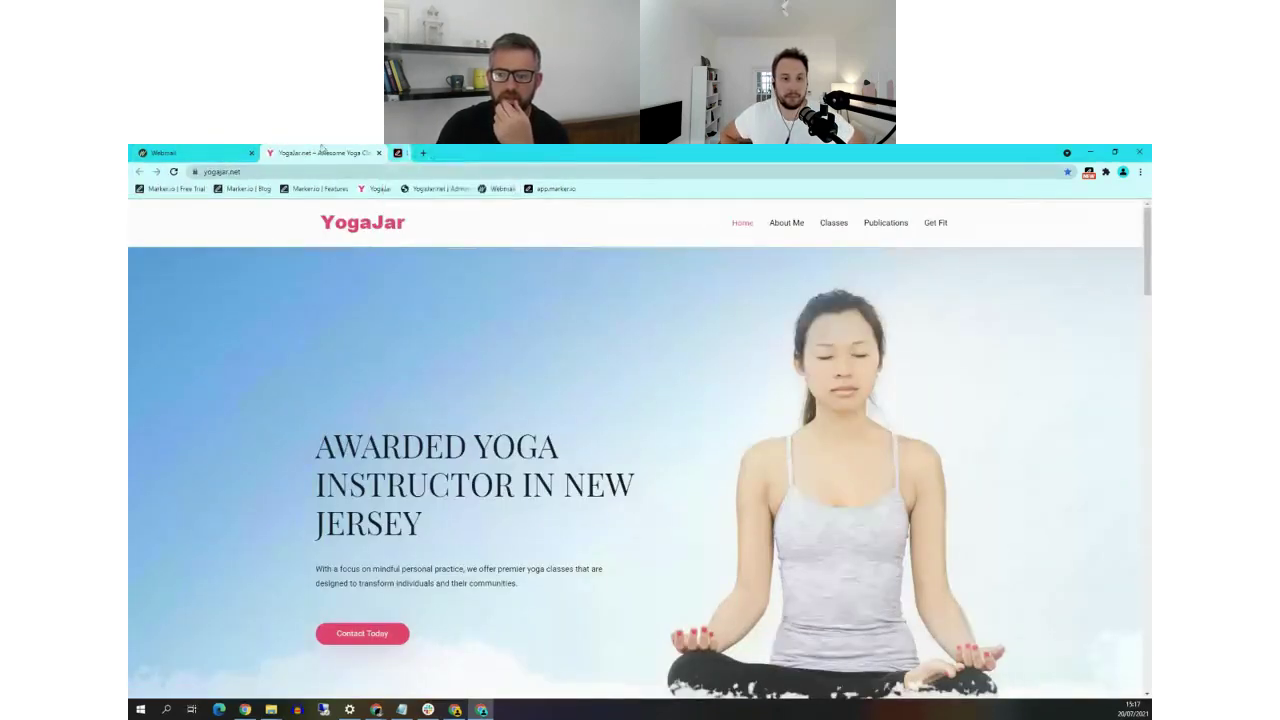
Dismiss the first-feedback congratulations on the client's Marker.io projects page and open the HealthClients feedback list
click(200, 152)
click(912, 539)
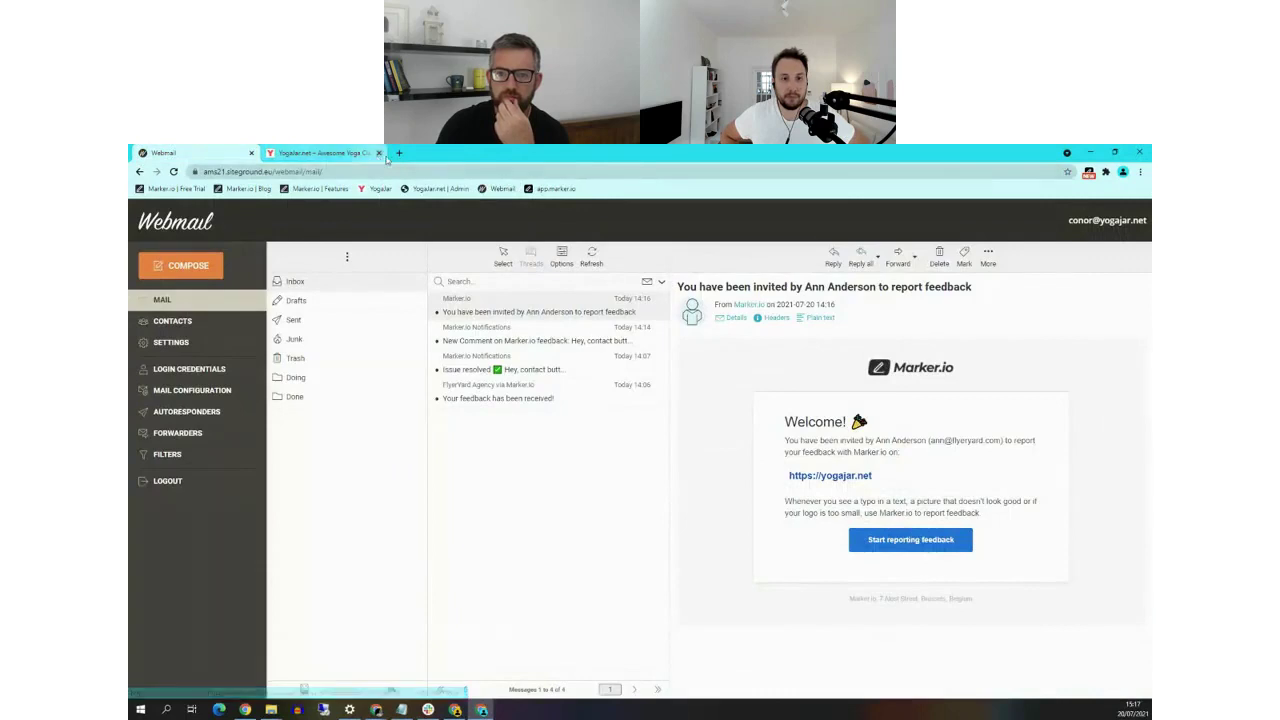
click(475, 155)
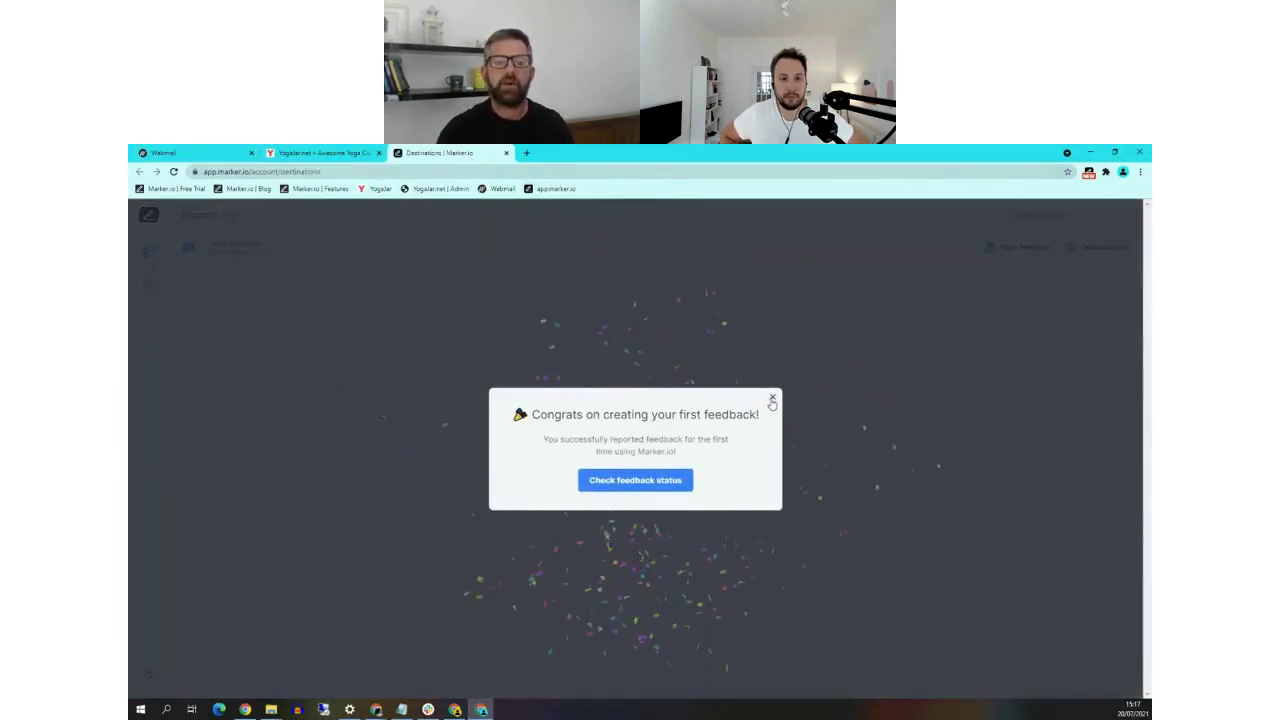
click(772, 398)
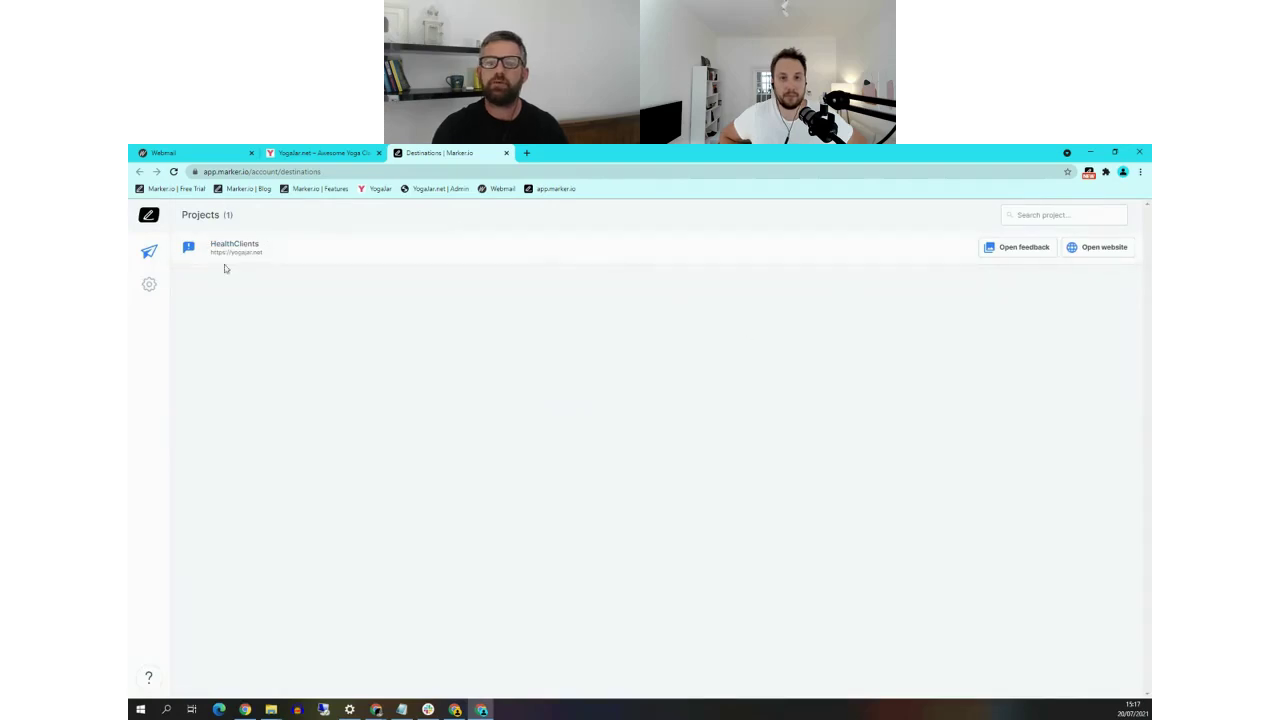
click(318, 254)
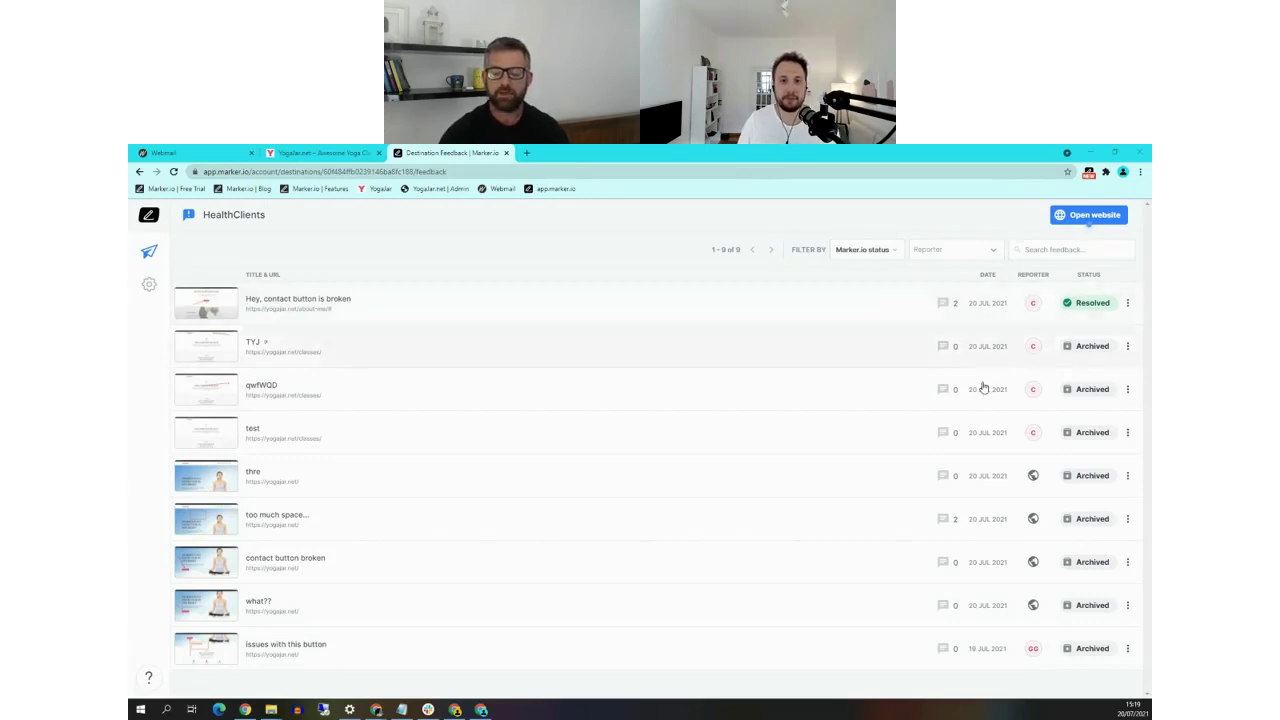
click(482, 710)
click(482, 710)
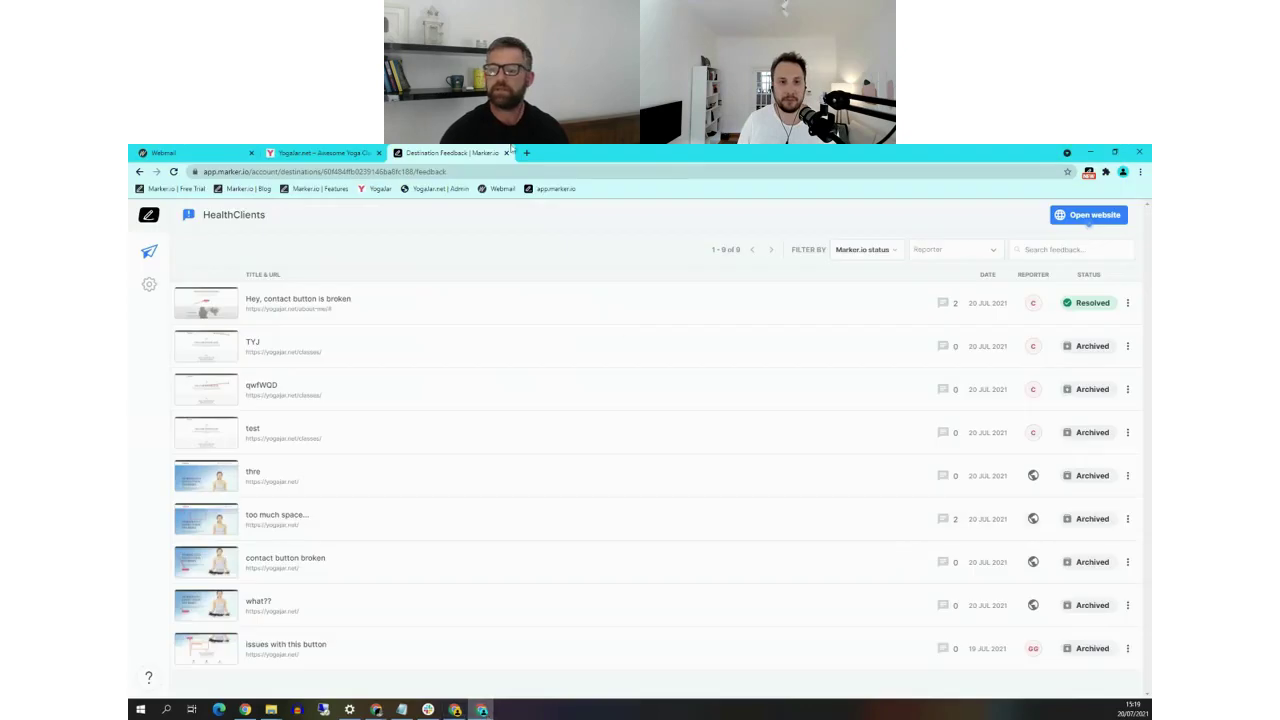
click(343, 153)
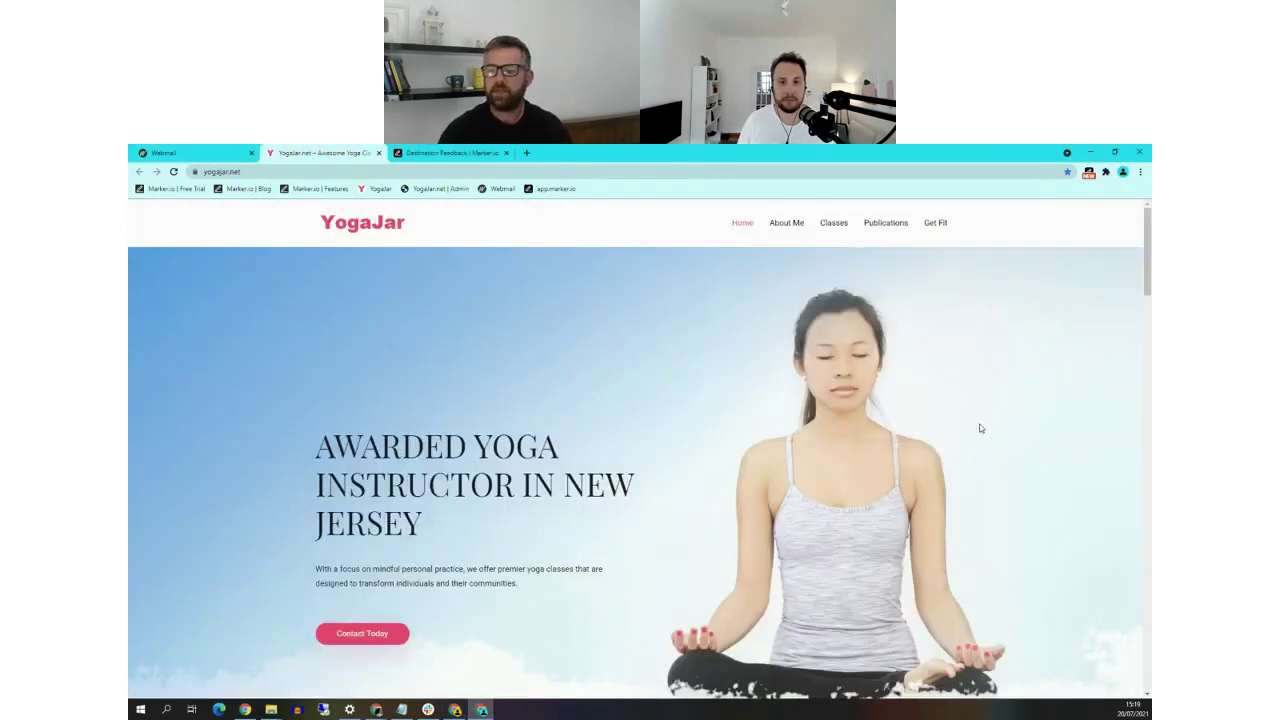
click(455, 711)
click(480, 711)
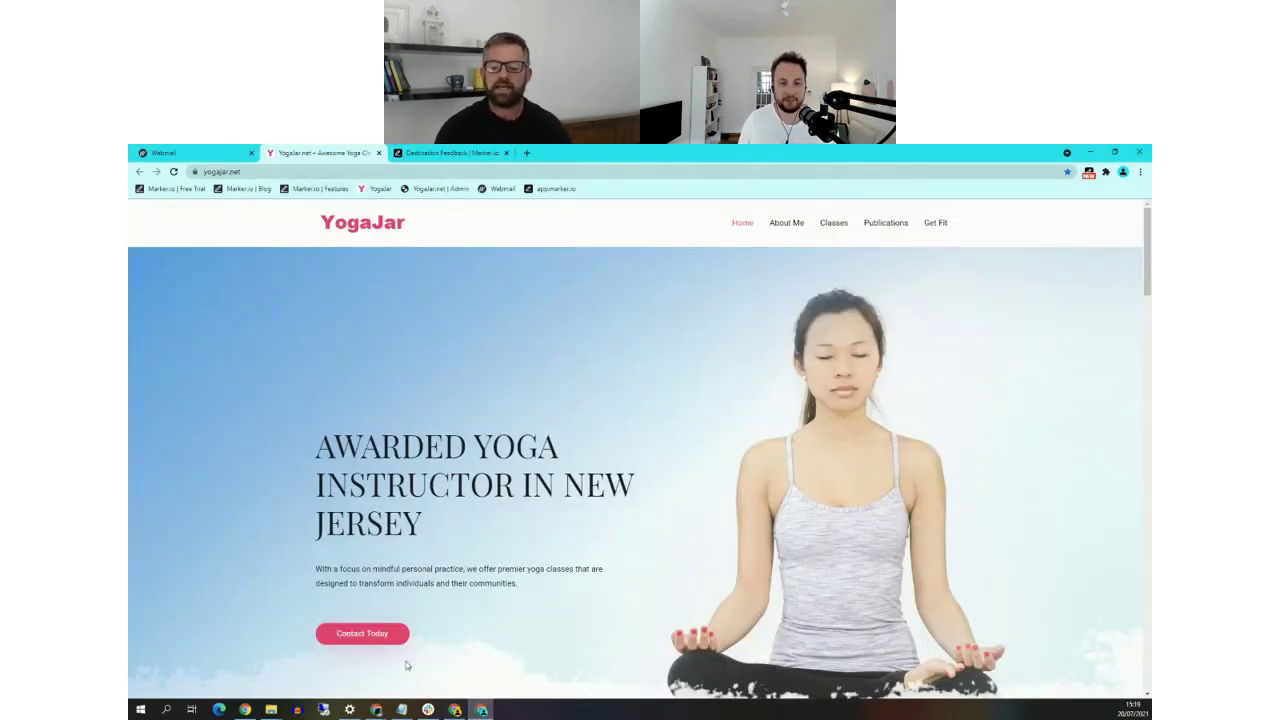
click(455, 711)
click(481, 711)
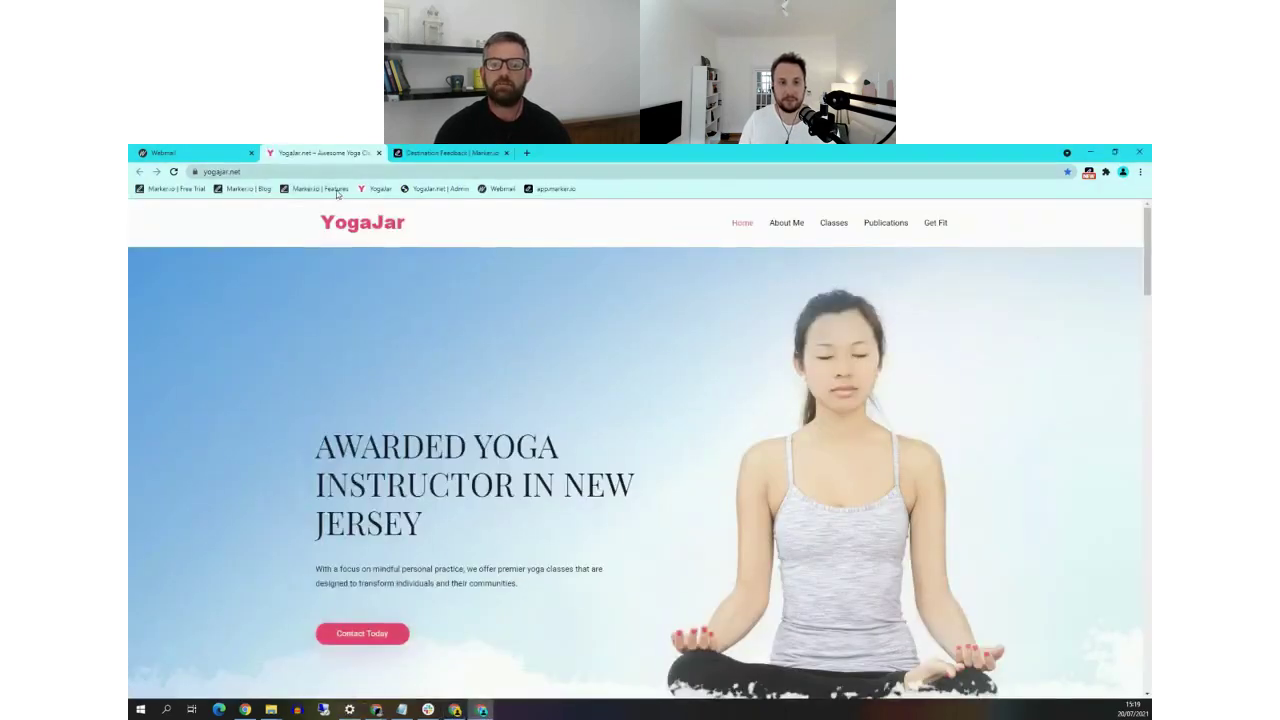
Open the YogaJar.net WordPress admin in a new tab and log in with the client's saved credentials
middle_click(437, 189)
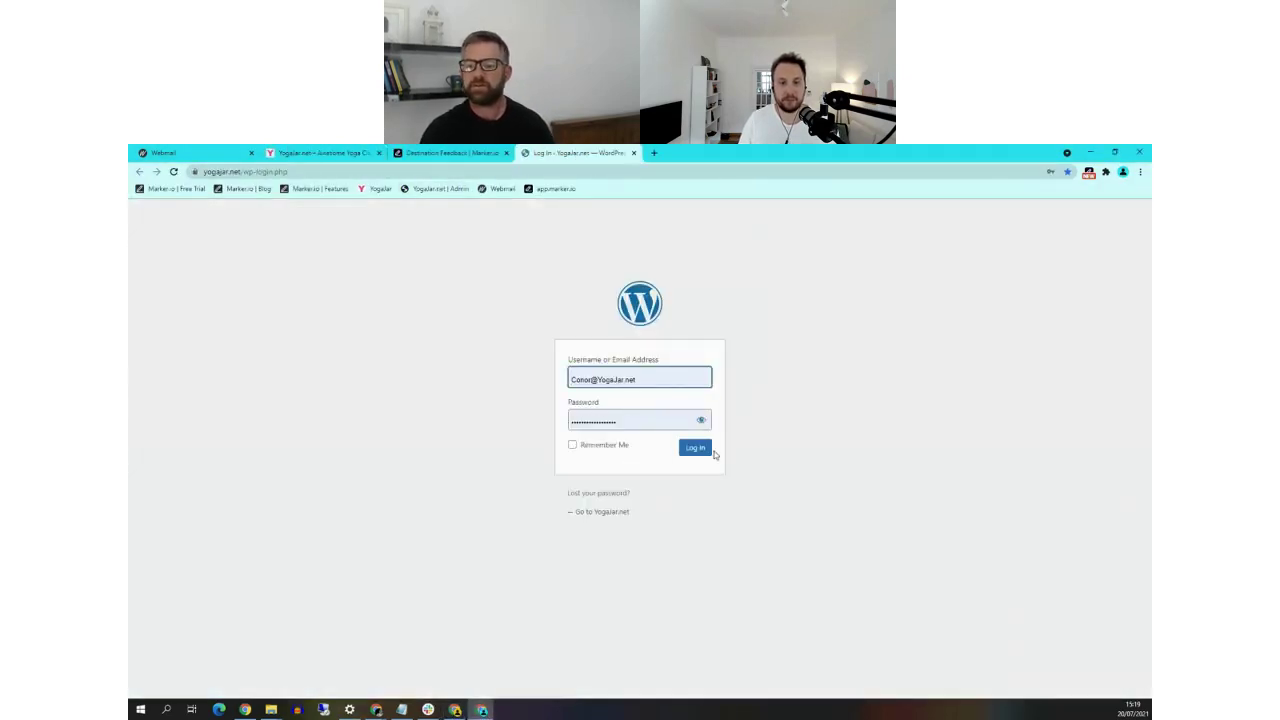
click(702, 449)
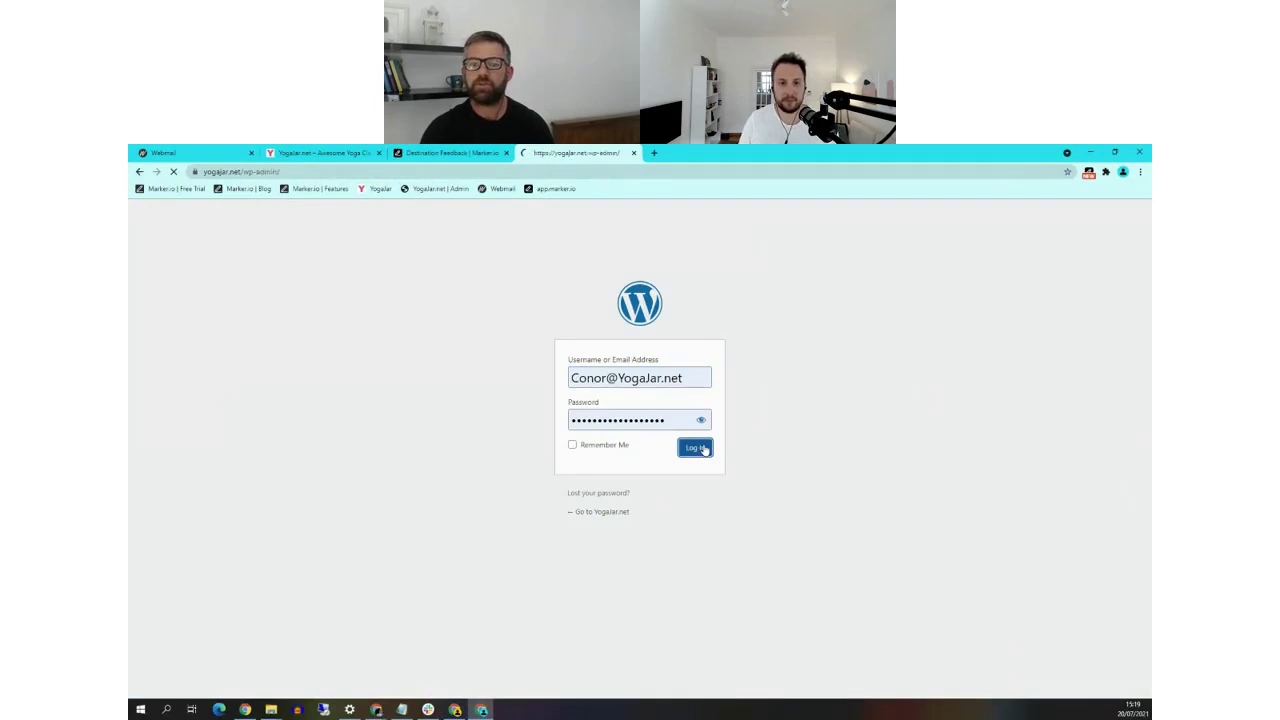
Return to the client's yogajar.net home page and open the Marker.io feedback form there
click(318, 153)
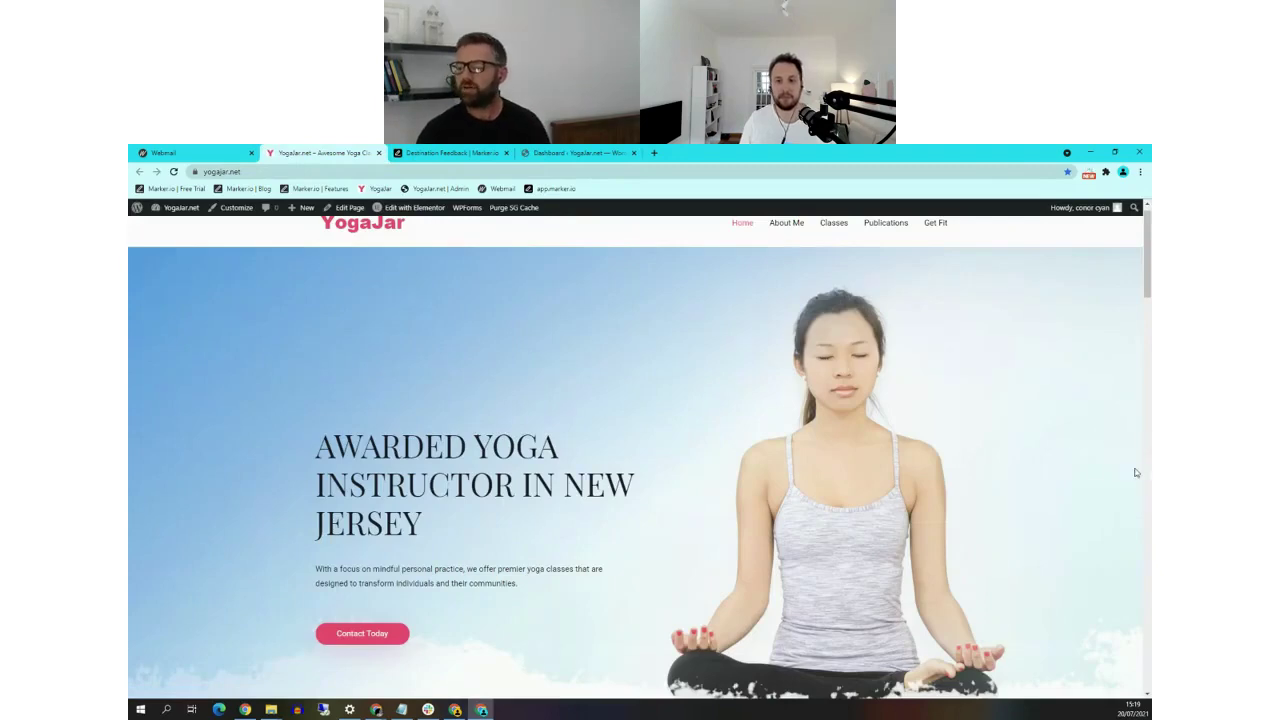
click(1133, 468)
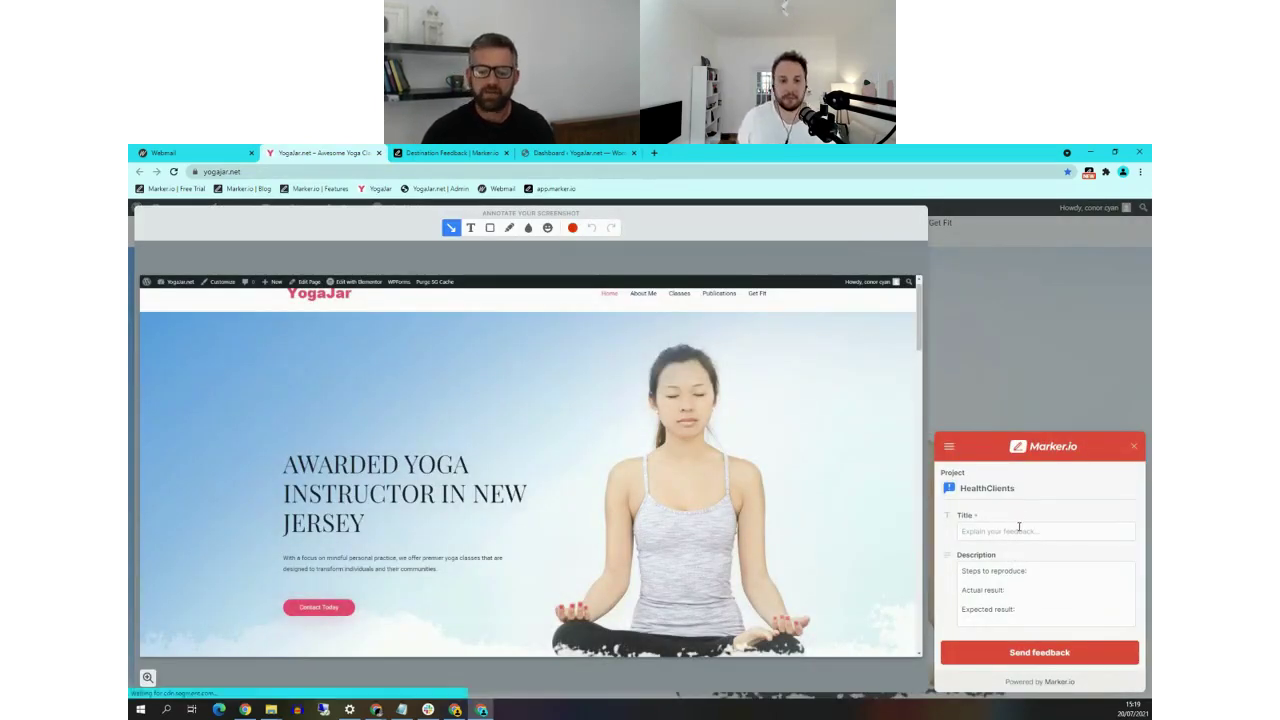
Switch to the agency's browser and open the Marker.io bug report form on its yogajar.net home page
click(455, 710)
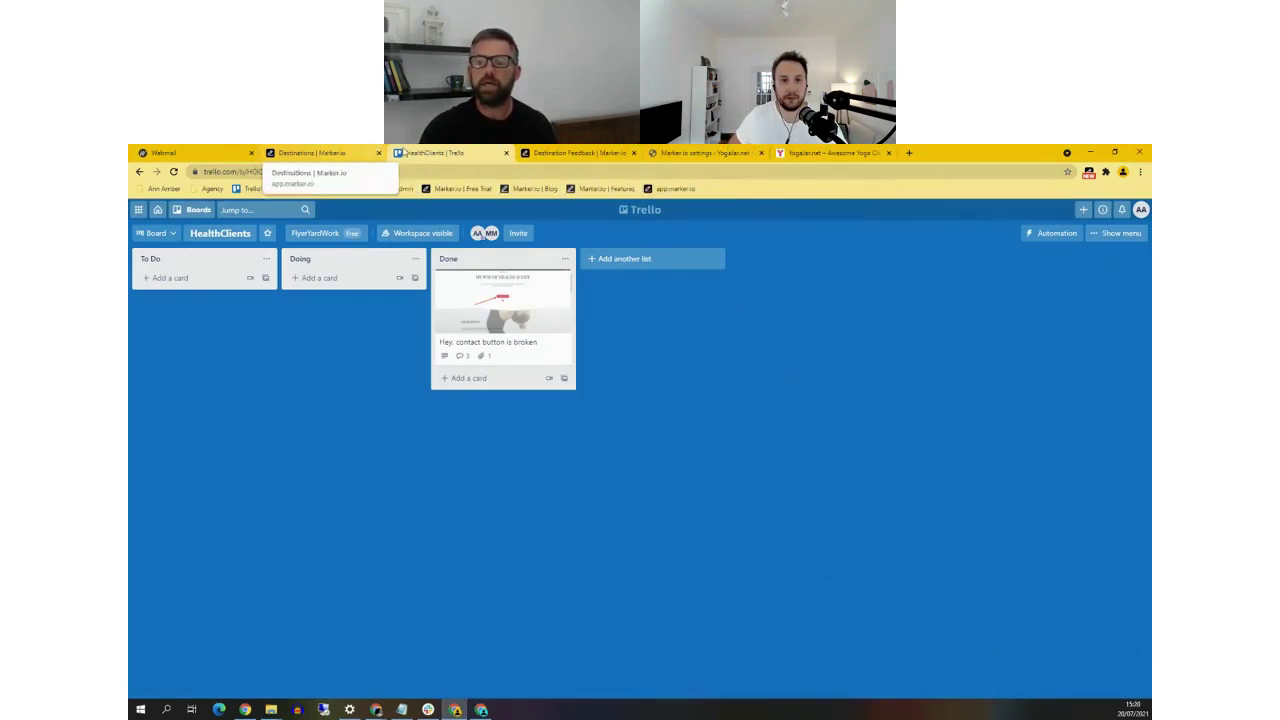
click(660, 153)
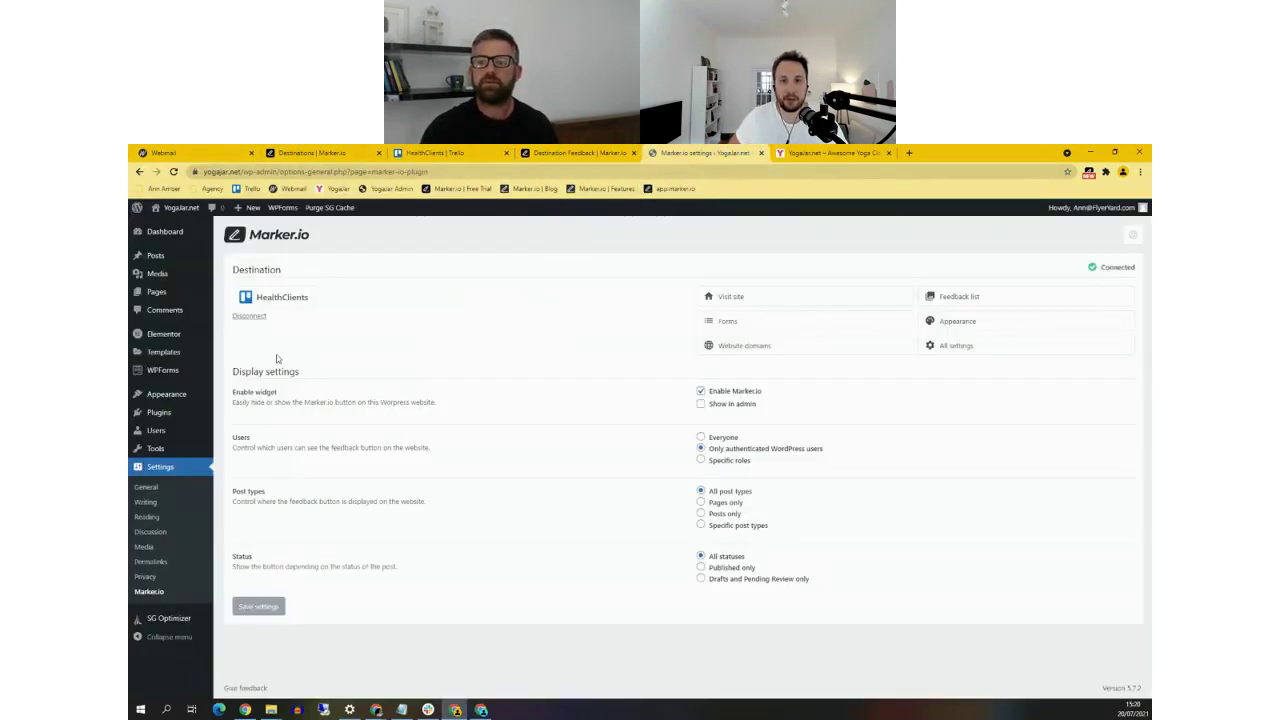
click(576, 152)
click(802, 153)
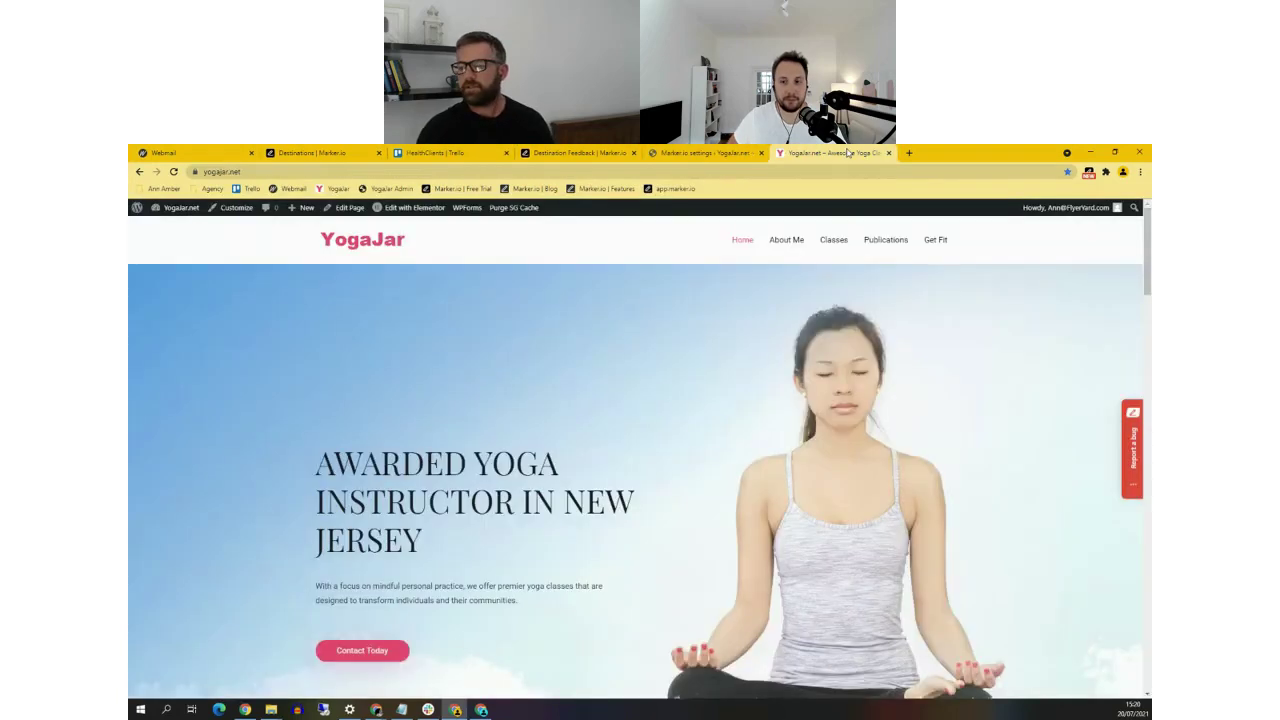
click(1137, 465)
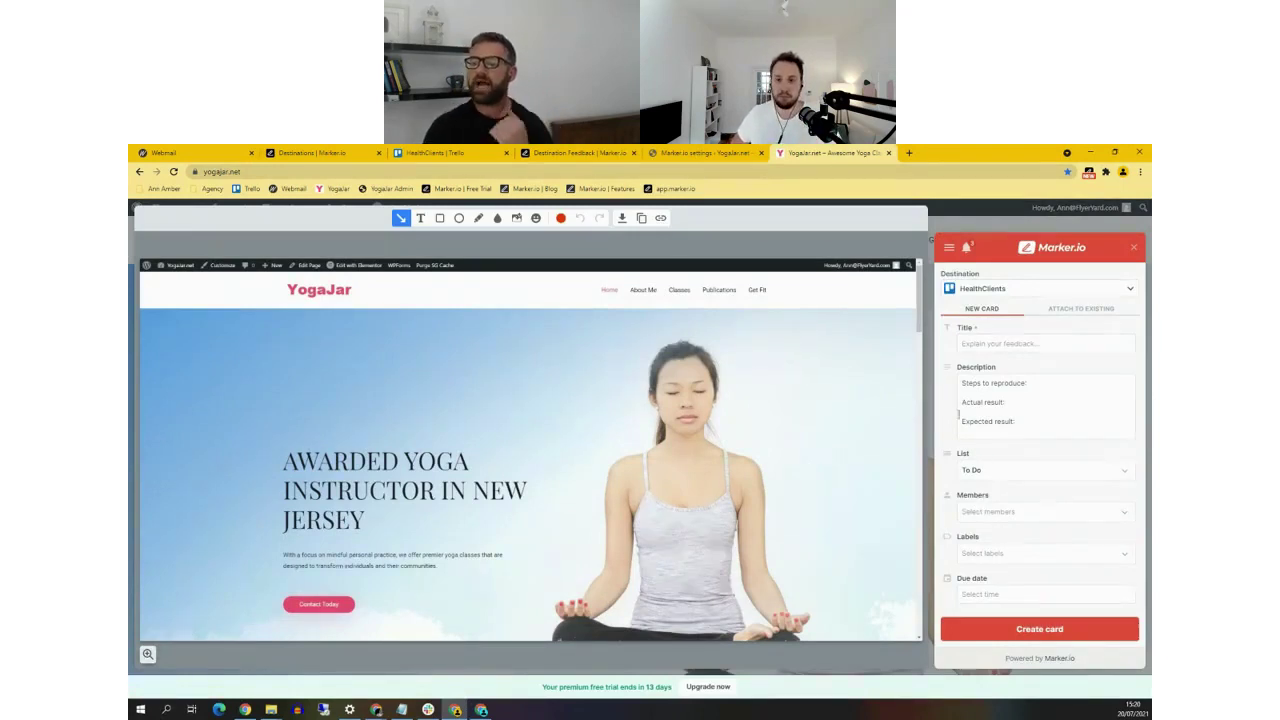
In the agency's new HealthClients card, set the list to Doing, assign the developer as member, and add the red label
click(986, 340)
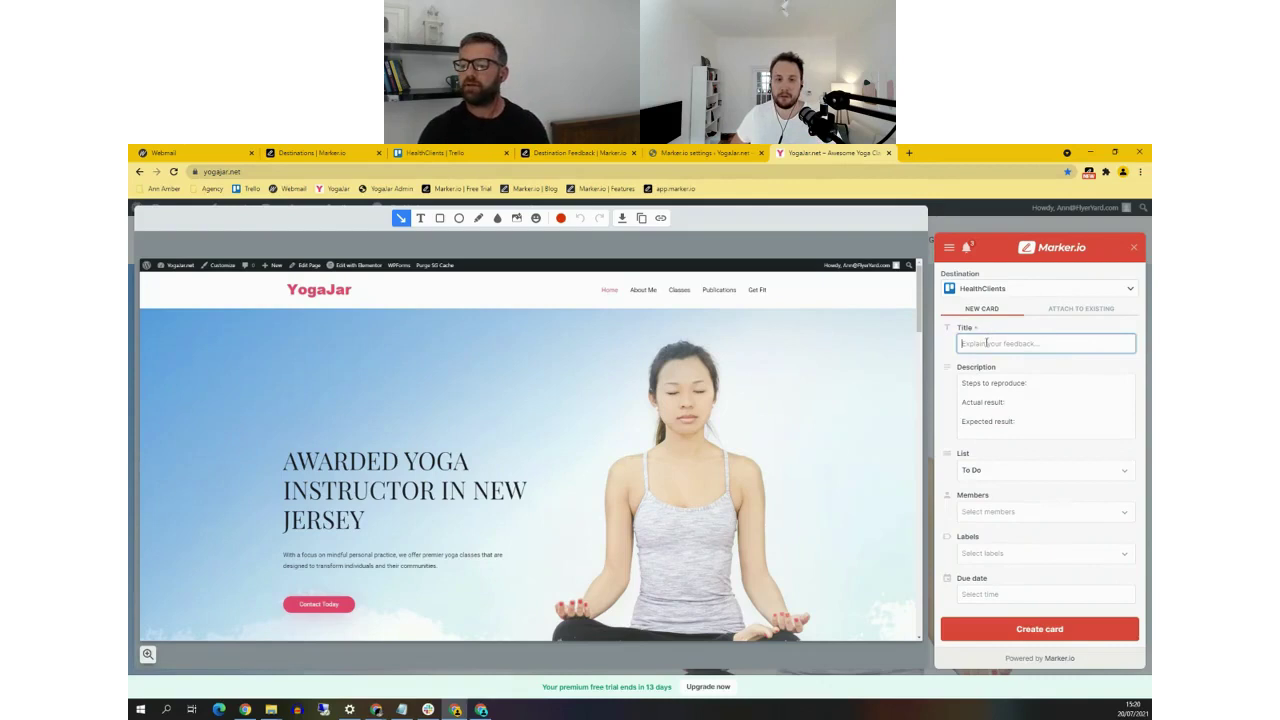
click(1001, 470)
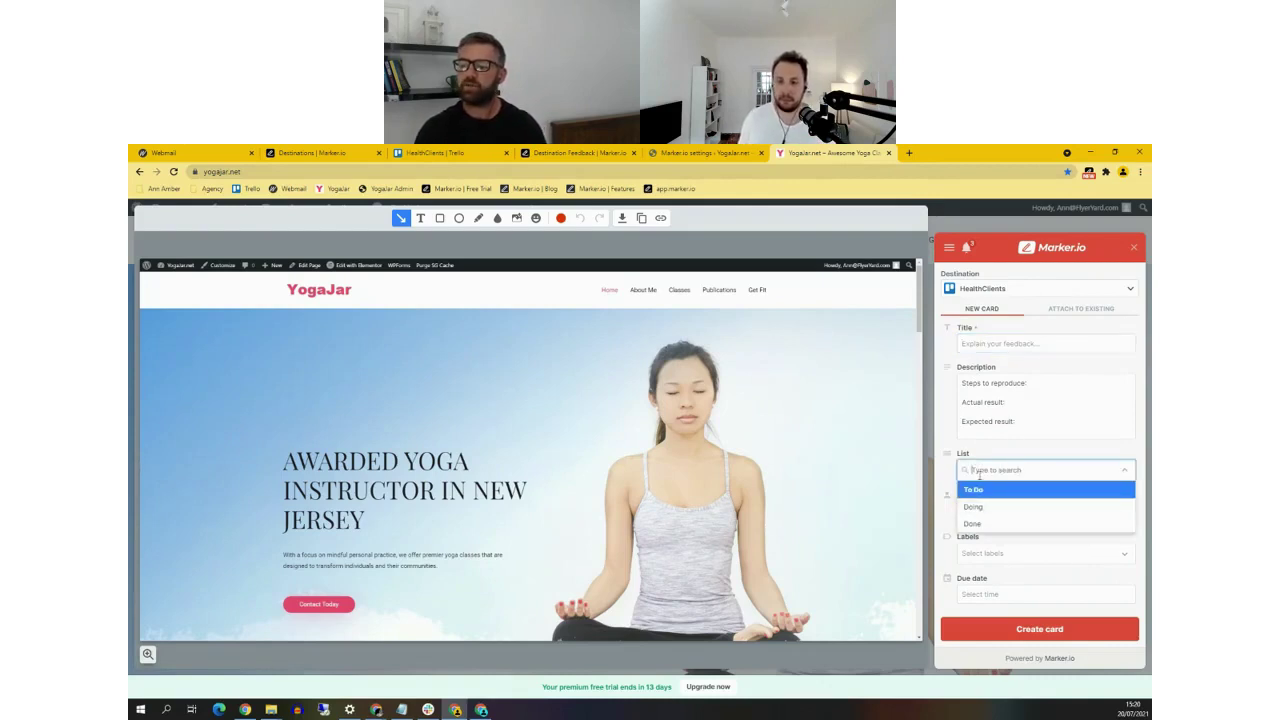
click(983, 510)
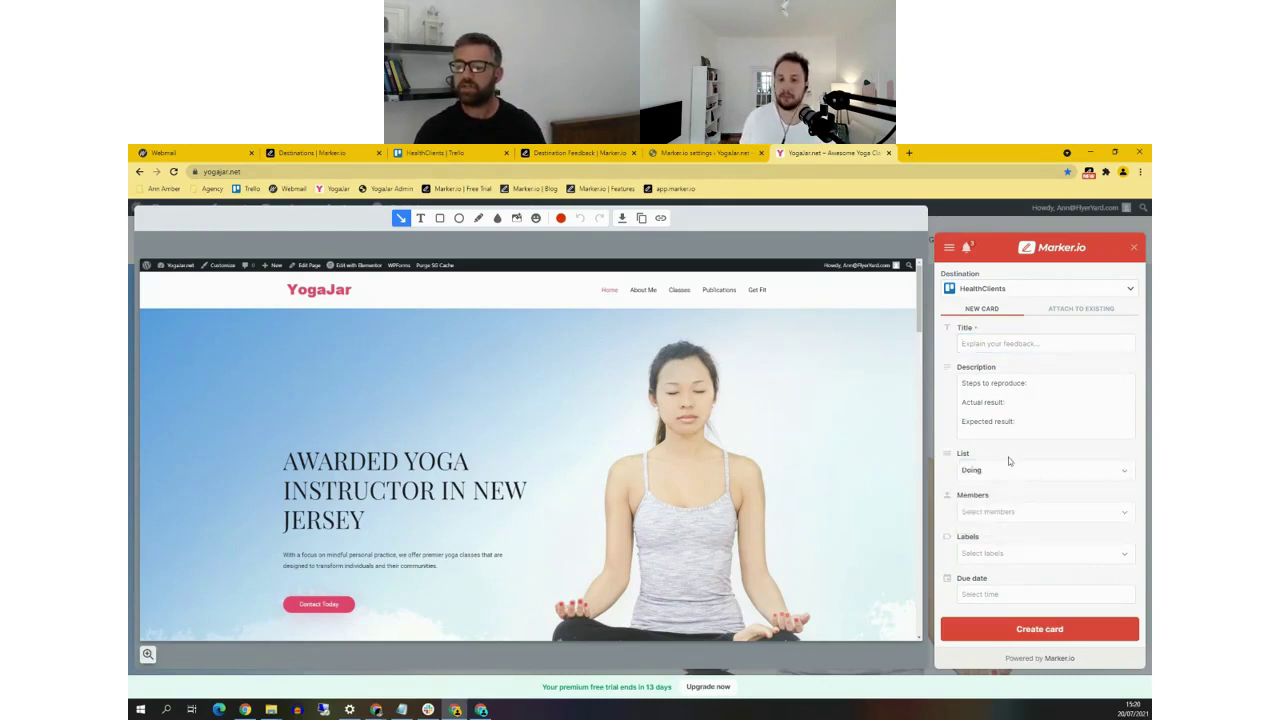
click(1009, 512)
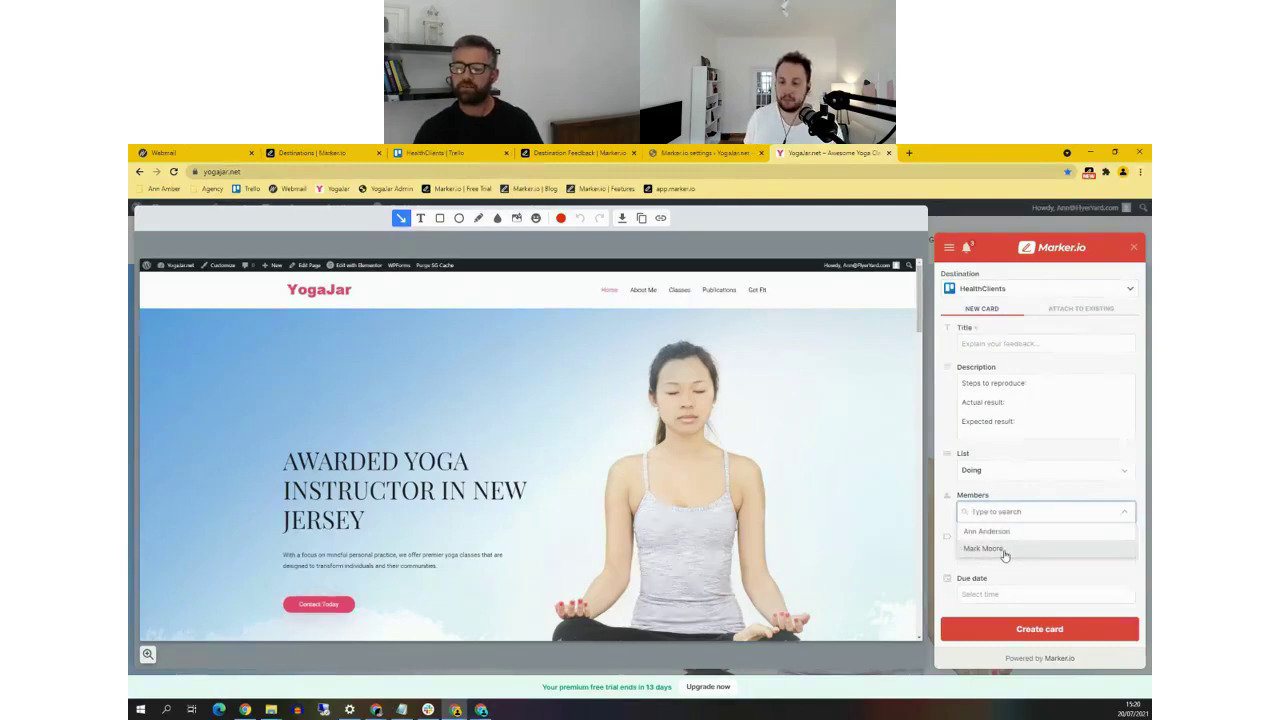
click(1001, 553)
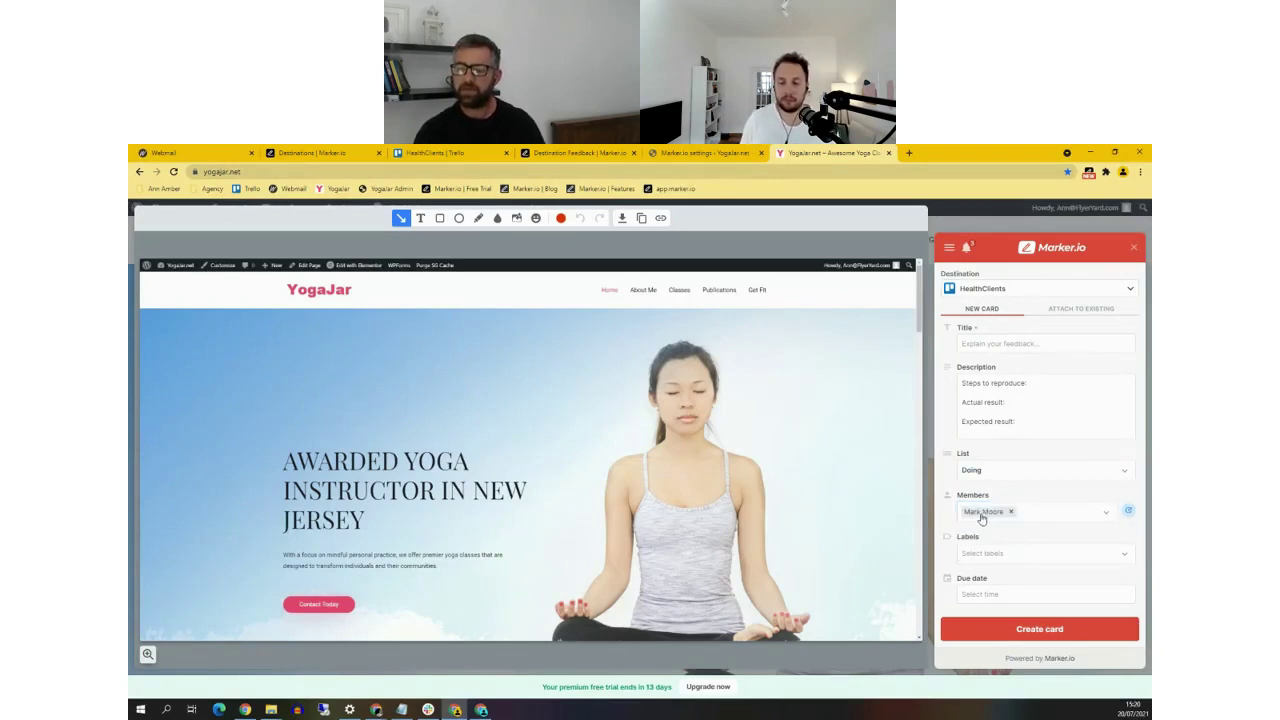
click(993, 553)
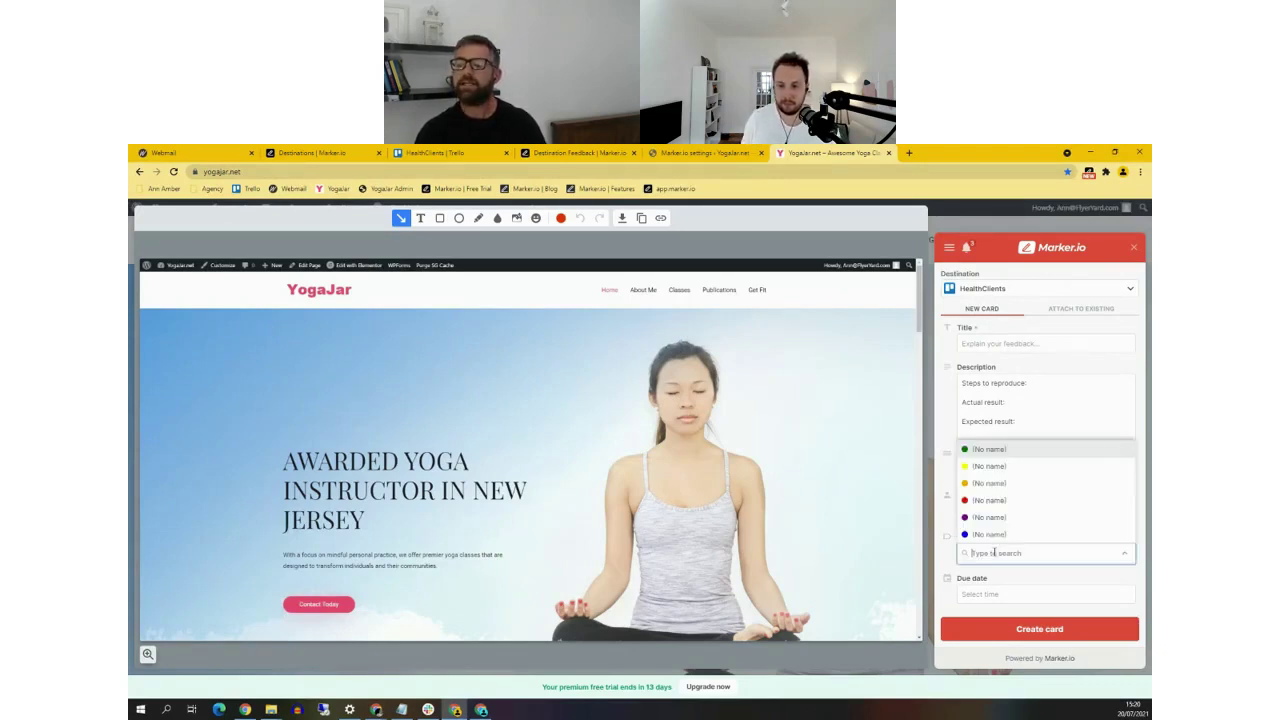
click(990, 500)
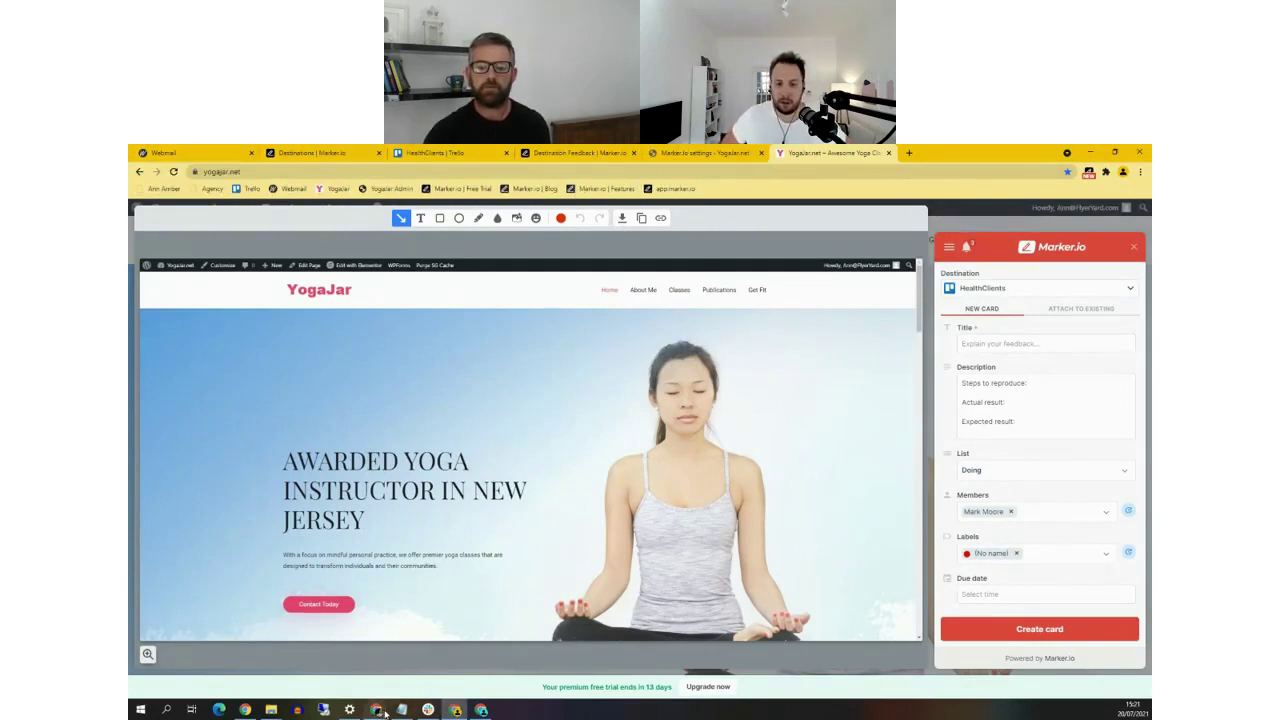
Switch to the webinar presentation in Google Slides and add blank lines below the text on the "Thank you & Questions?" slide
mouse_move(376, 705)
click(401, 683)
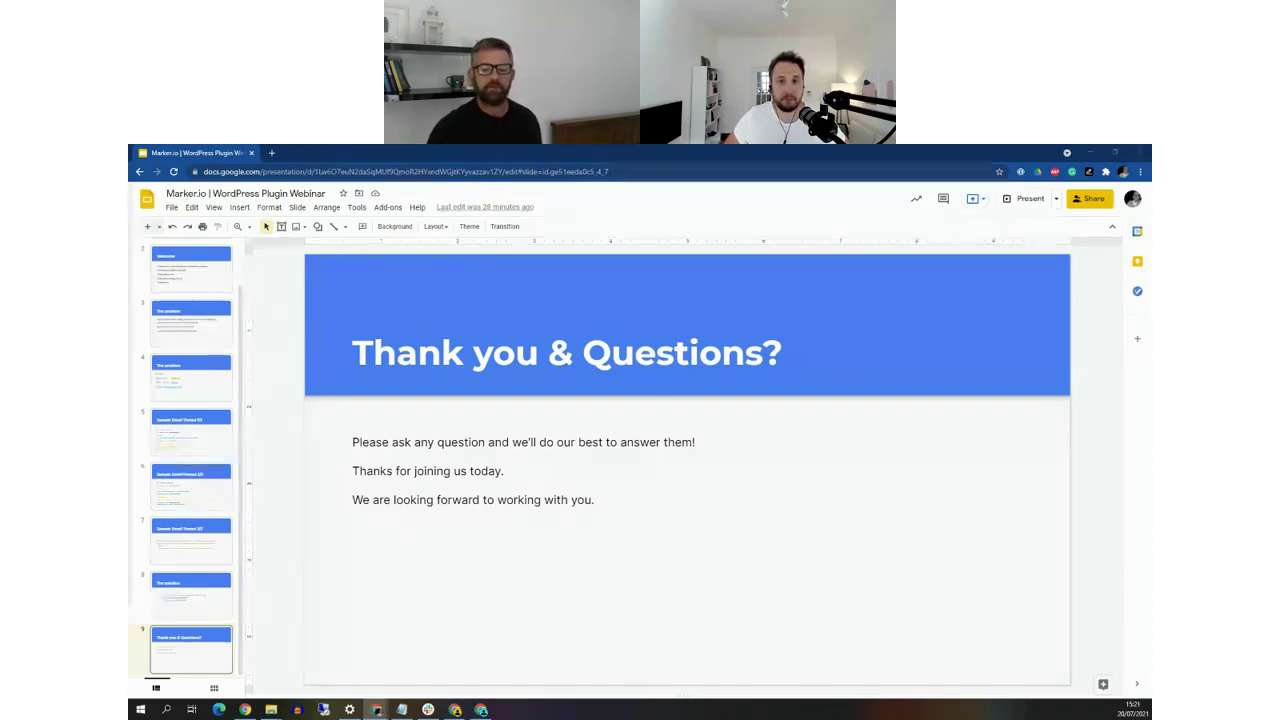
click(601, 514)
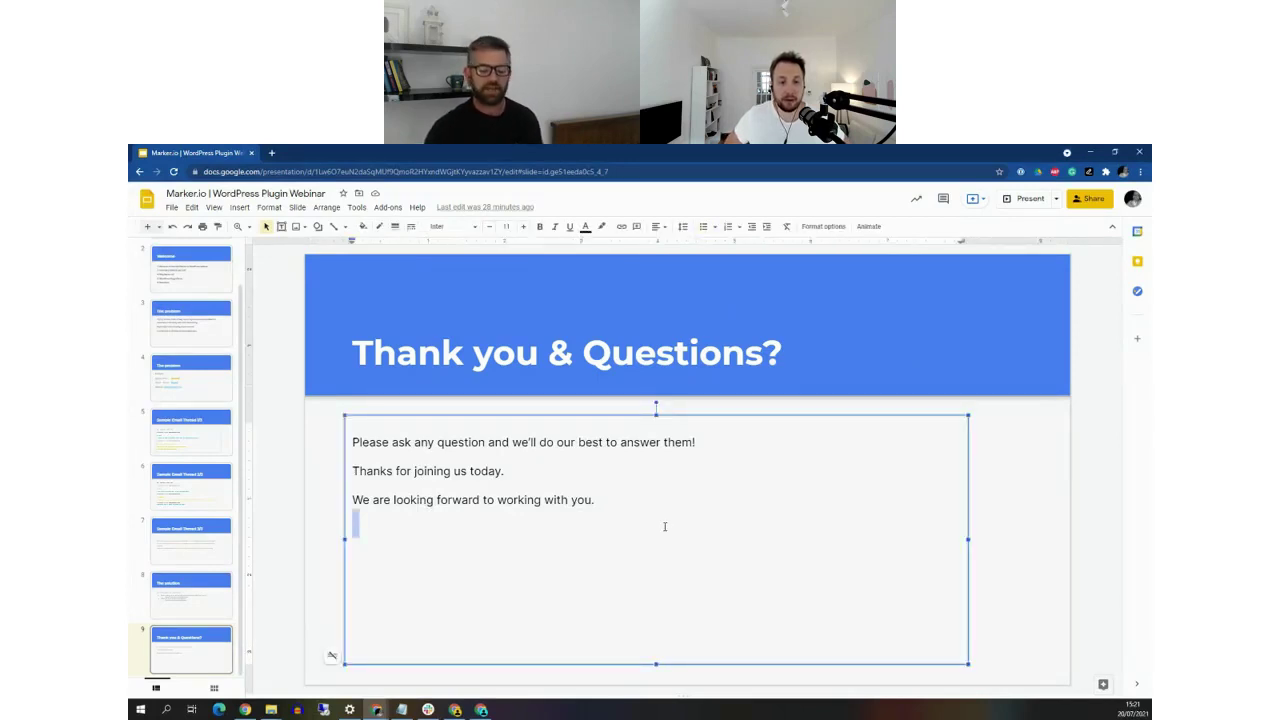
key(Return)
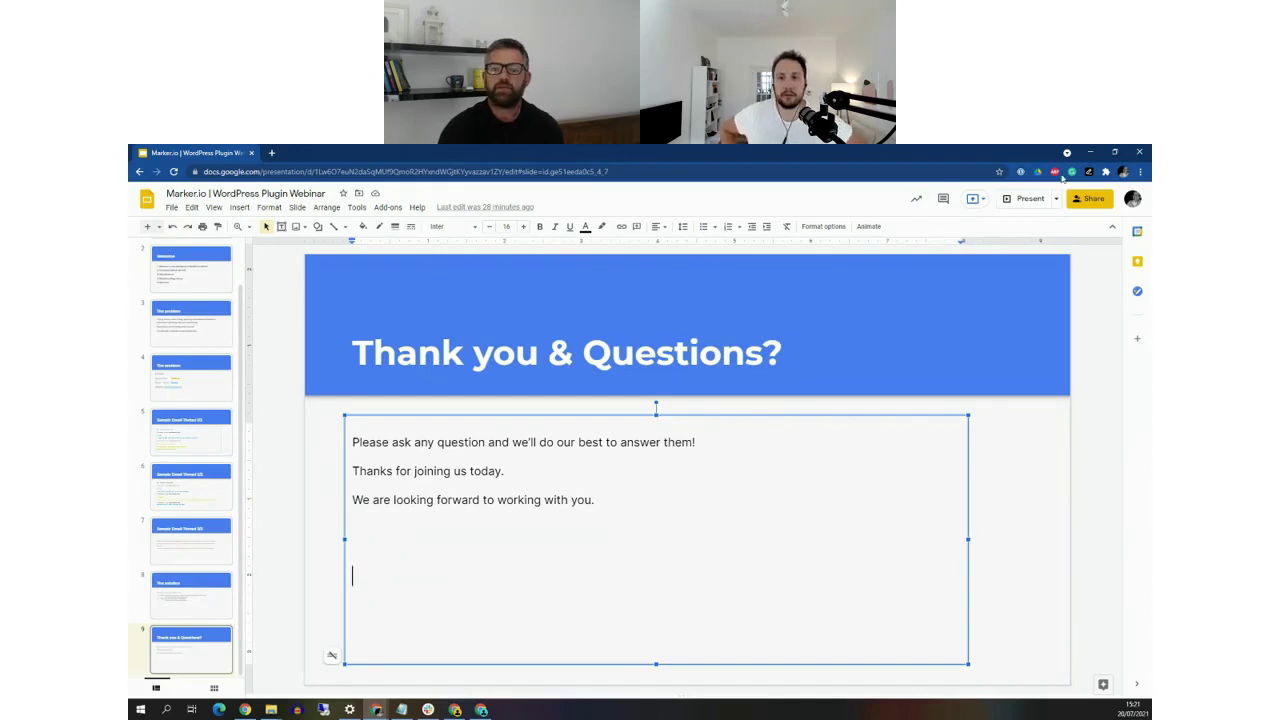
click(1091, 152)
Open the Marker.io blog in a new tab of the client's browser and start a support chat conversation there
click(316, 156)
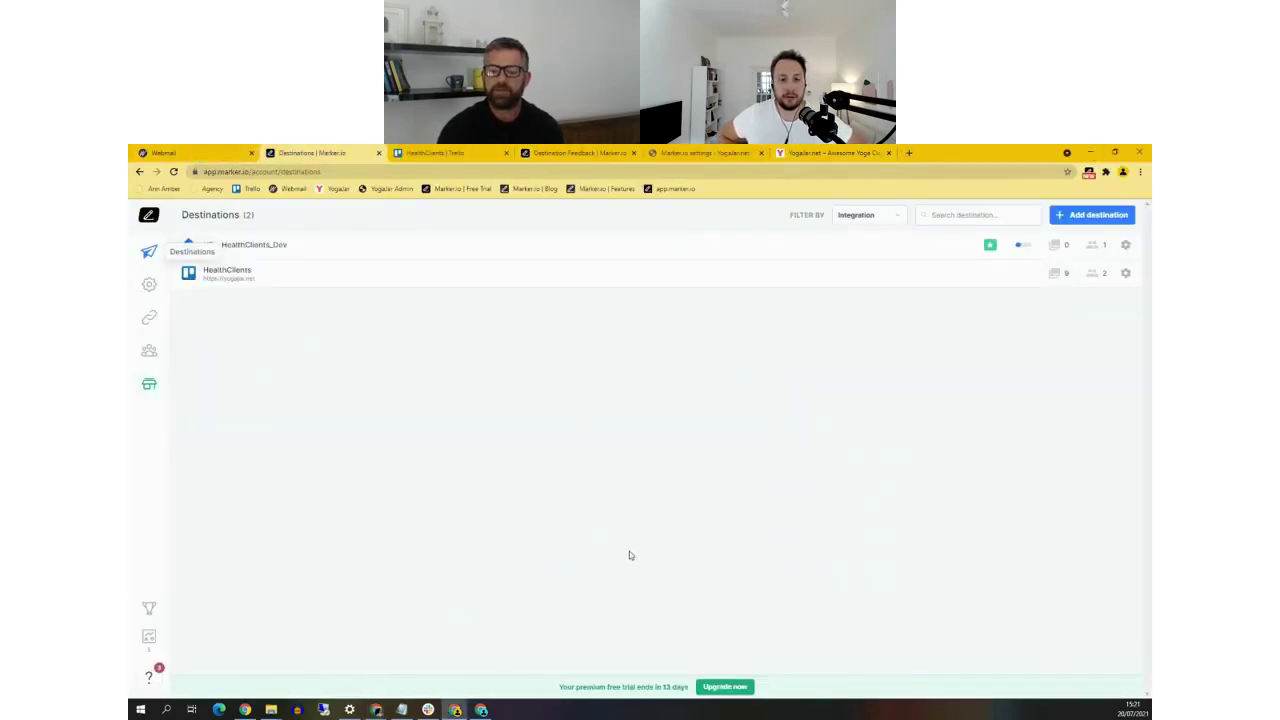
click(481, 709)
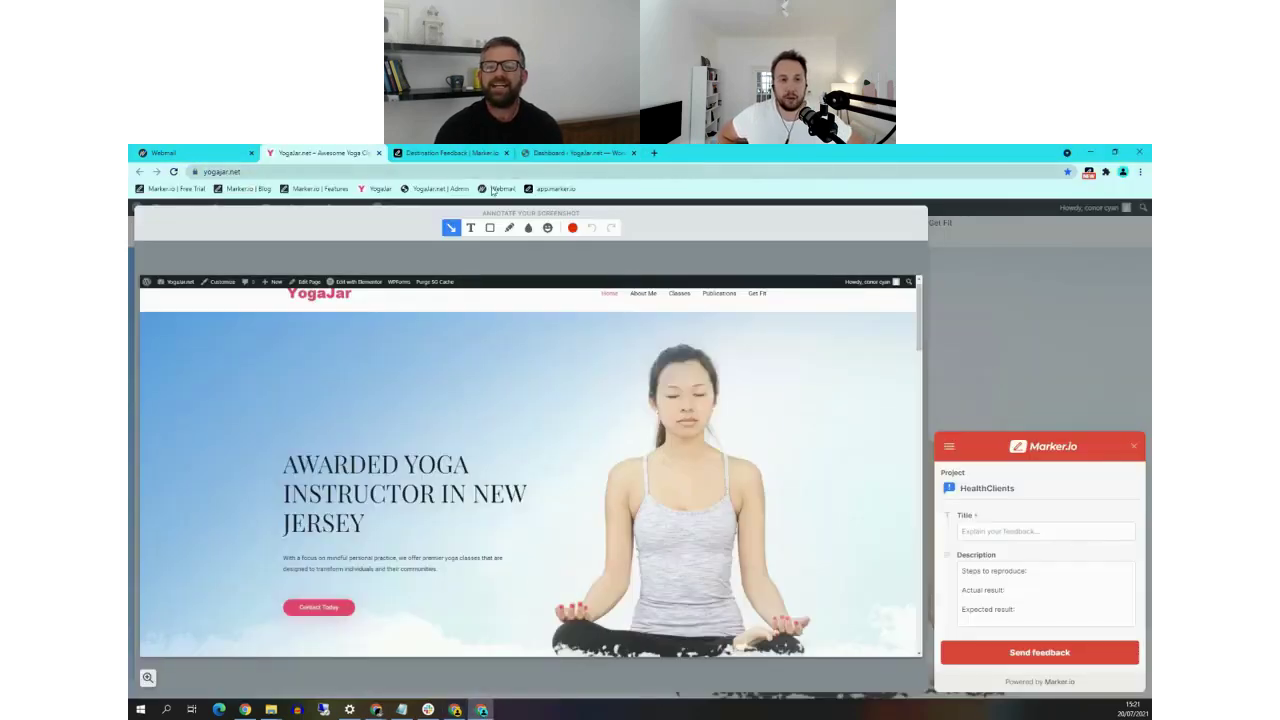
middle_click(243, 188)
click(690, 152)
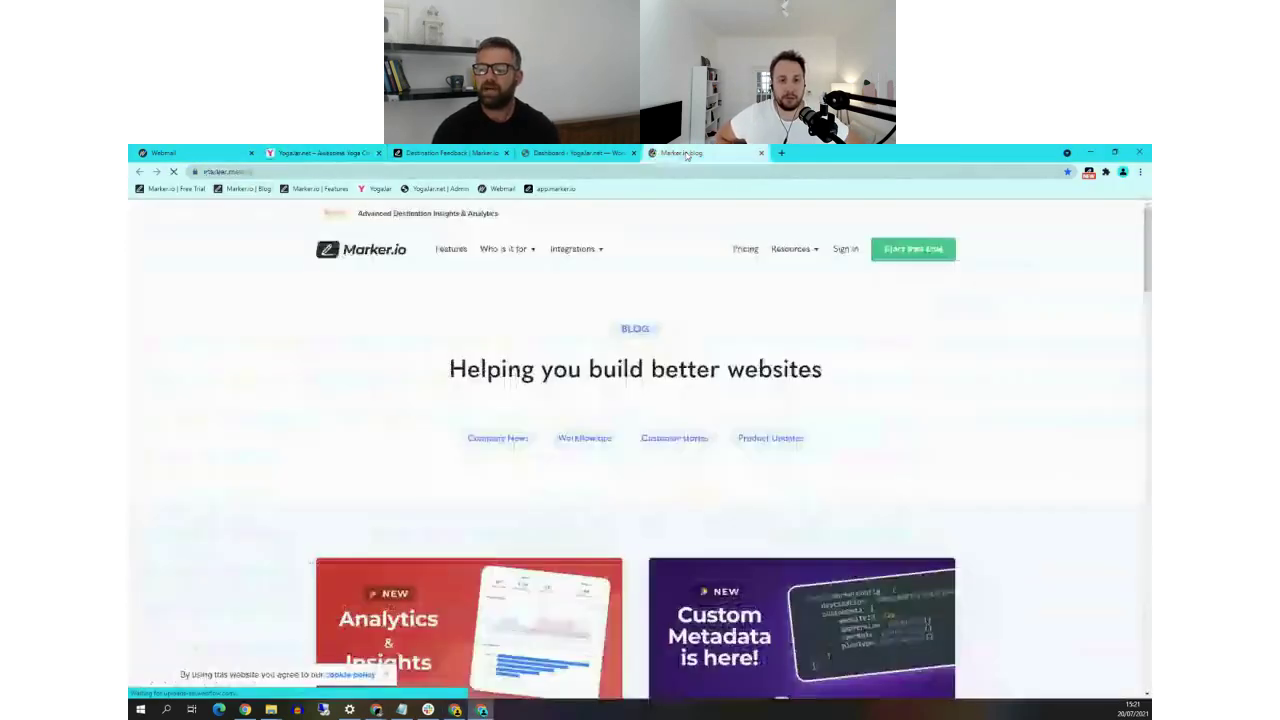
click(1114, 677)
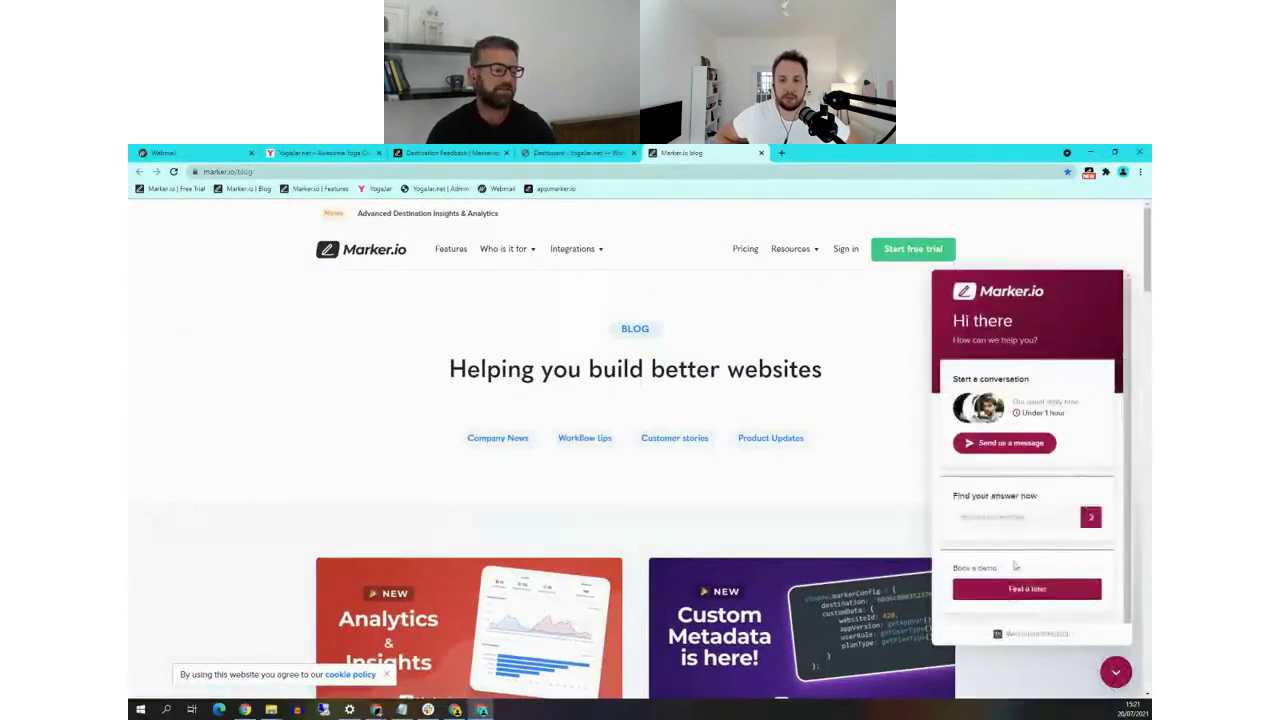
click(1022, 447)
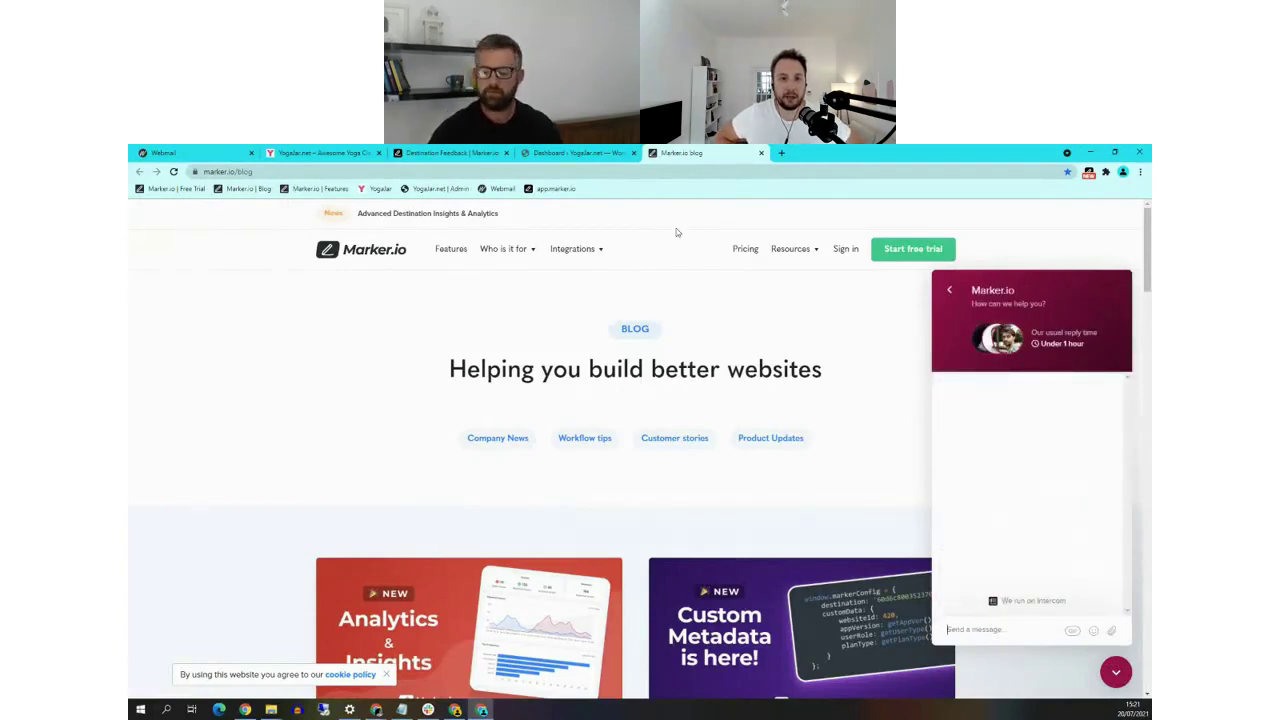
Switch to the agency's Marker.io Destinations page and open the support chat from its help options
click(457, 709)
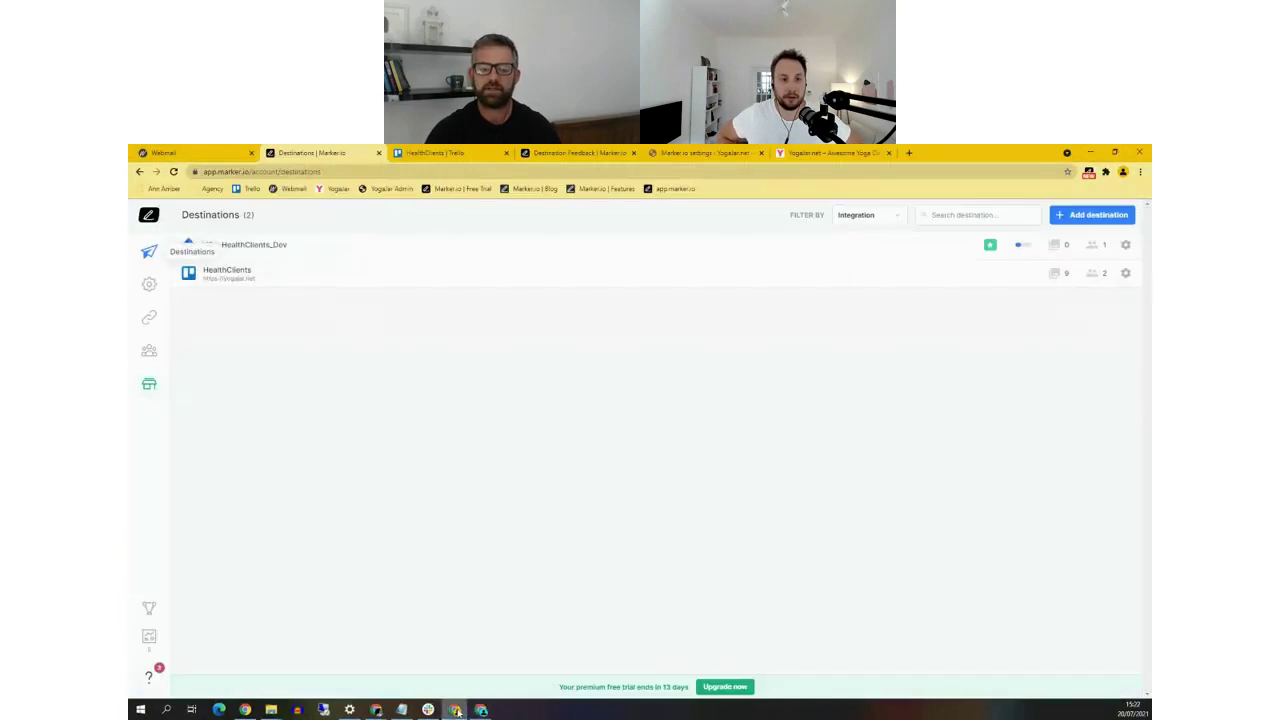
click(151, 680)
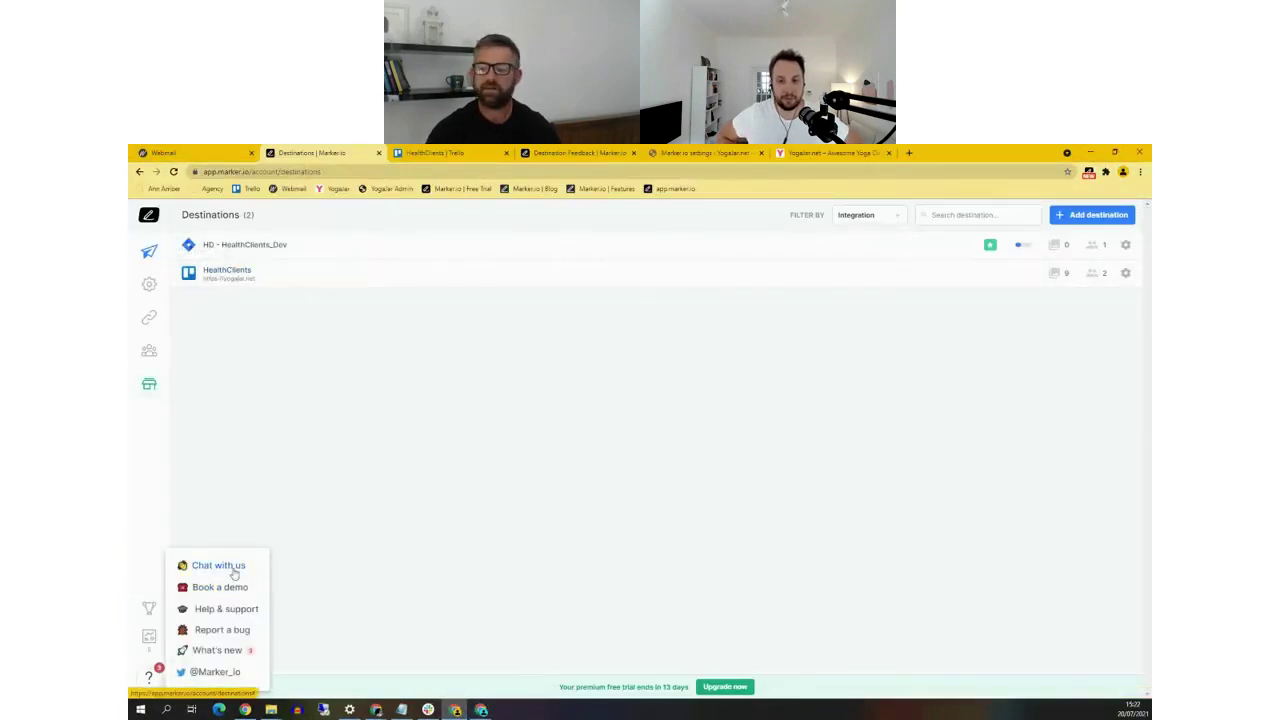
click(218, 566)
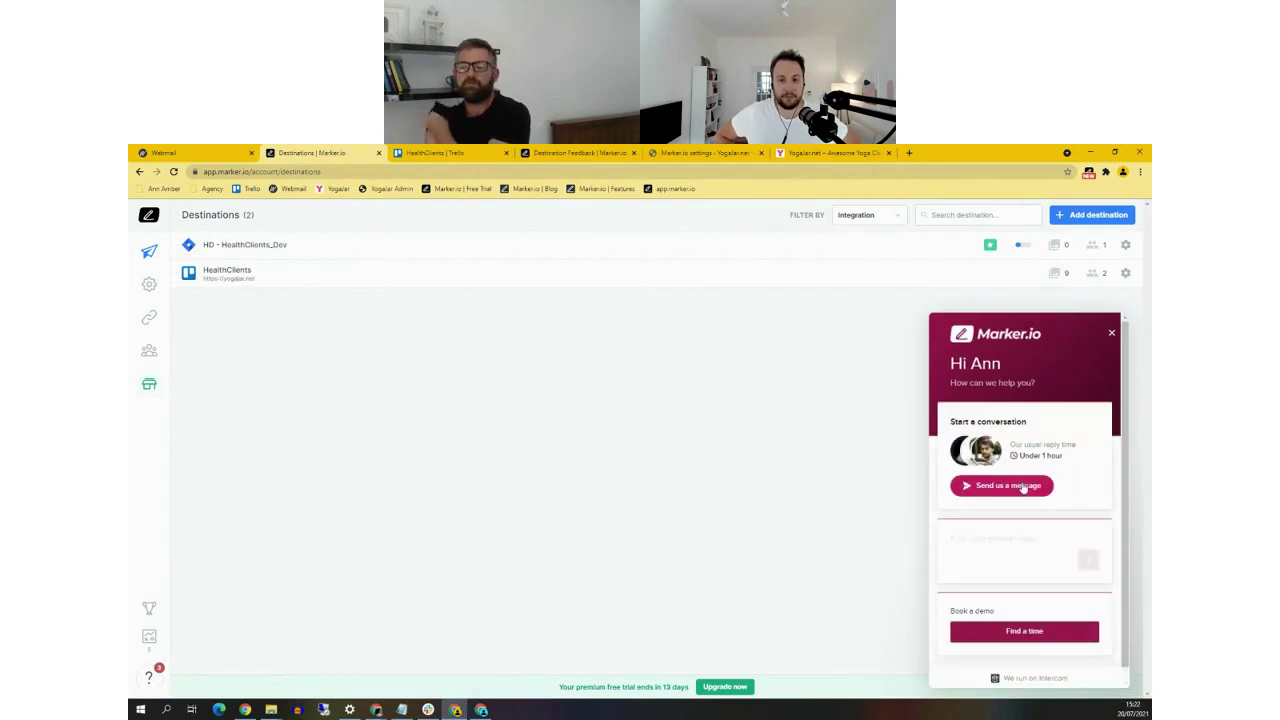